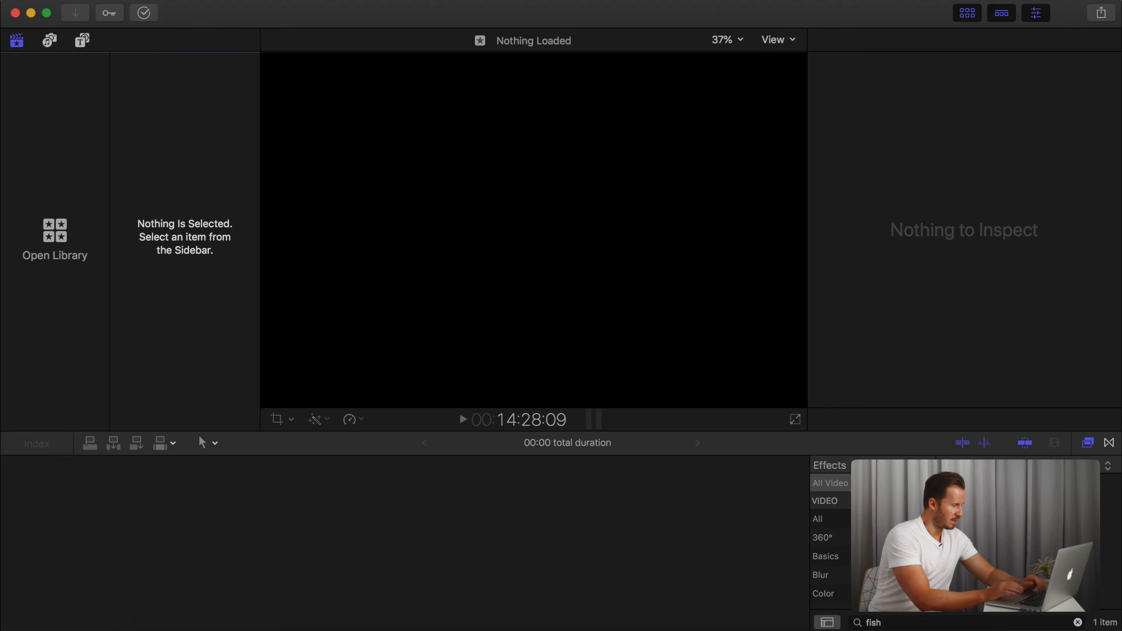
Create a new library named Drone Film in the FCPX Editing Guide folder.
mouse_move(309, 8)
left_click(386, 40)
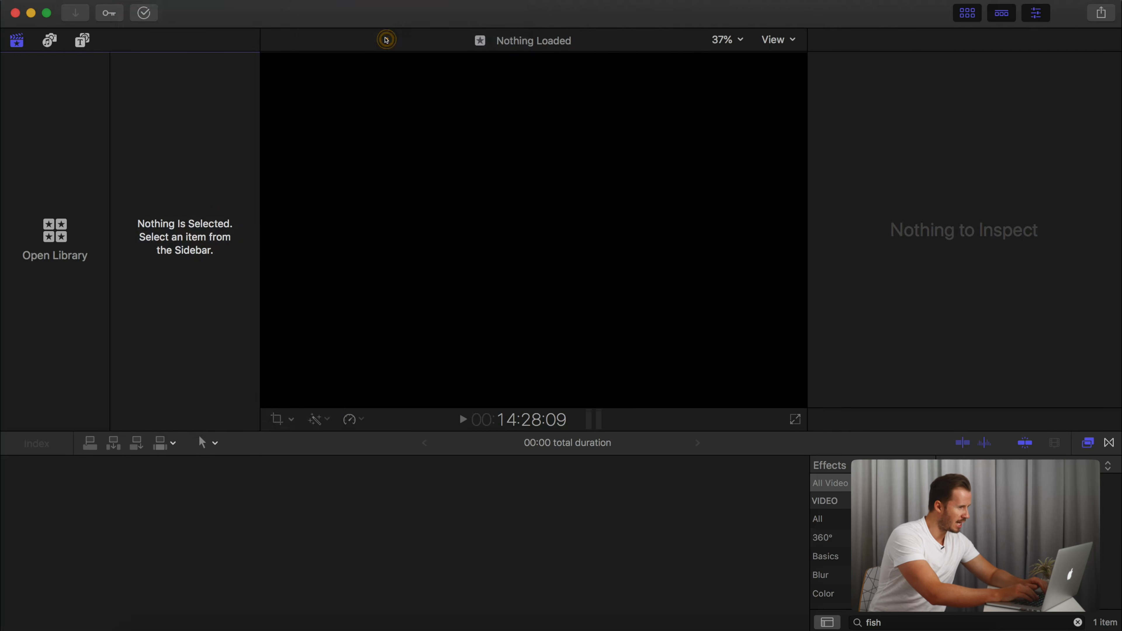
type("D")
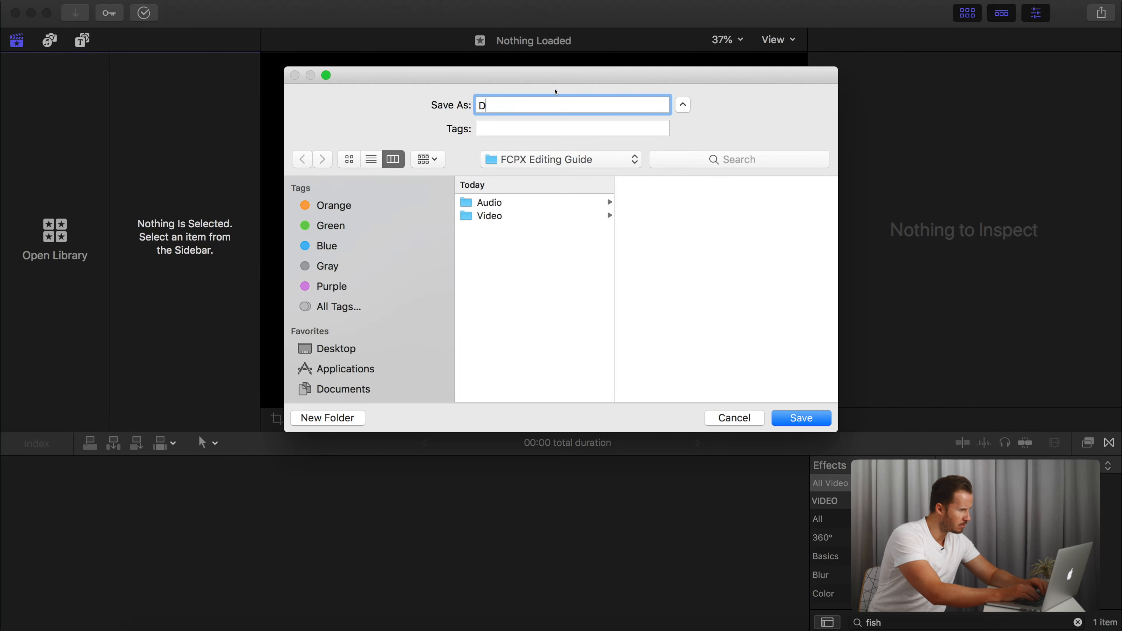
key("Return")
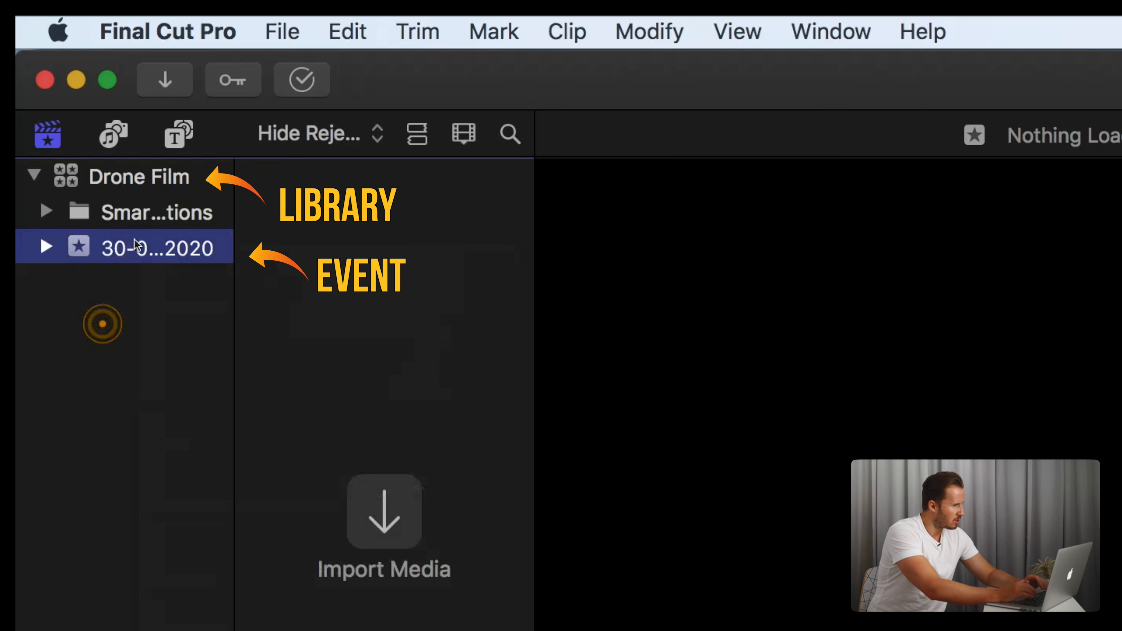
Rename the library's default dated event as Drone Film.
left_click(135, 241)
type("Drone Film")
key("Return")
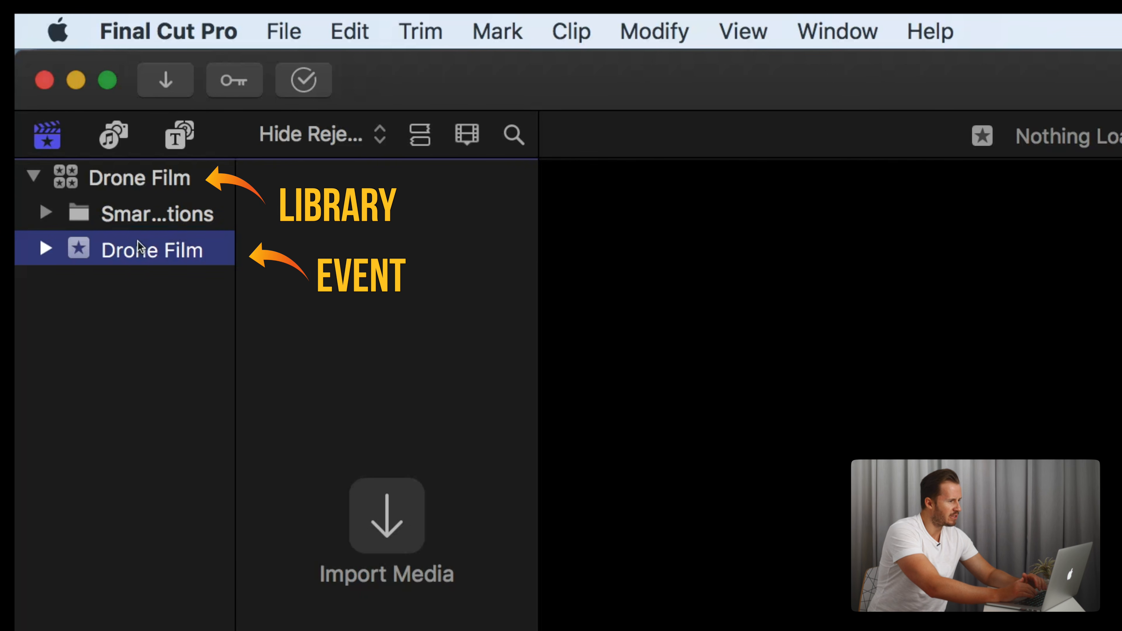
Import the Video and Audio folders from FCPX Editing Guide into the Drone Film event, leaving files in place with keywords from folders.
left_click(387, 508)
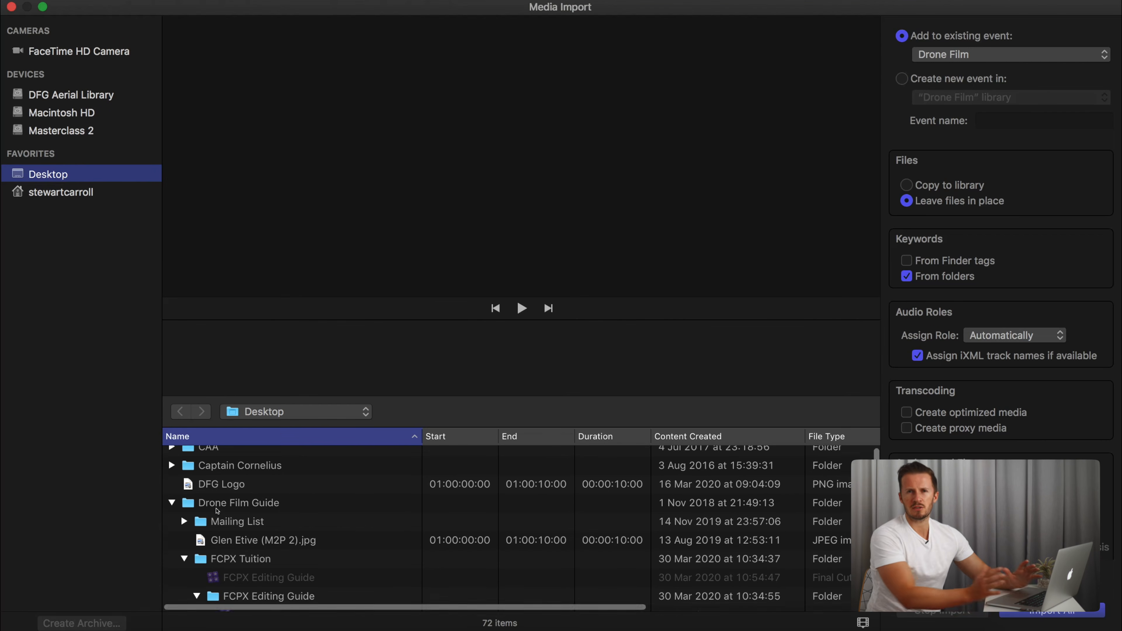
scroll(217, 511, "down", 8)
left_click(239, 502)
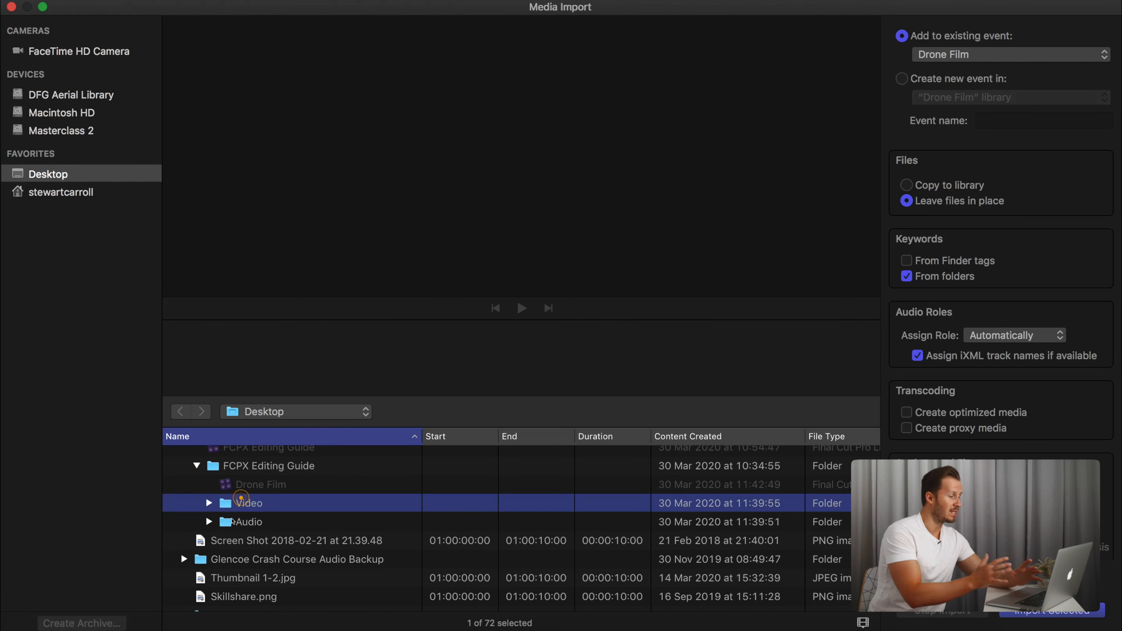
left_click(236, 521, "shift")
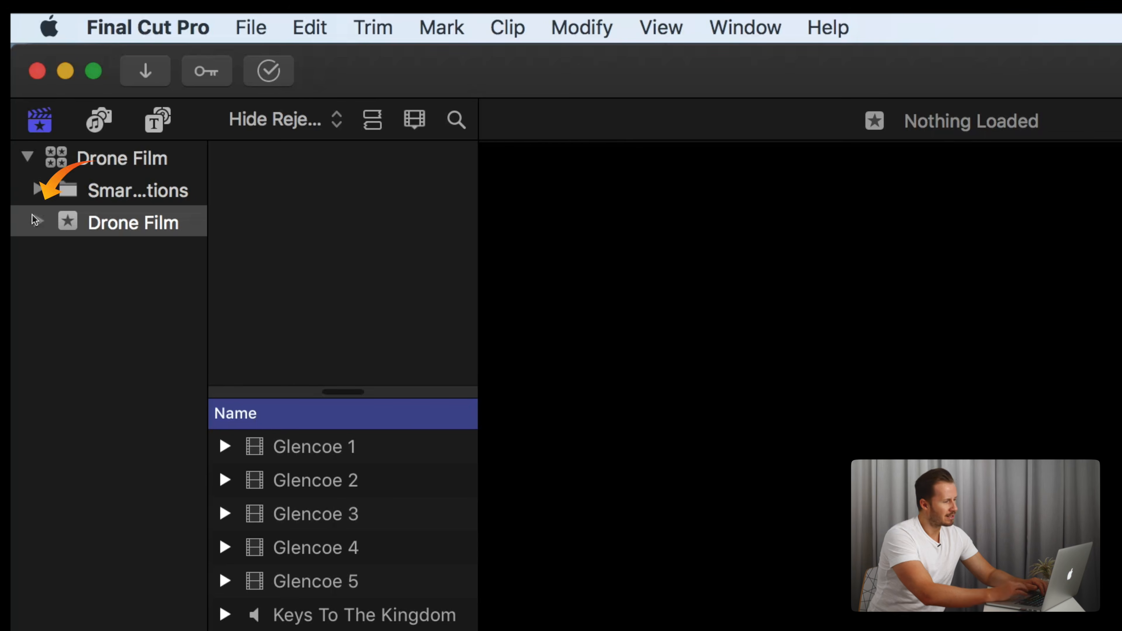
Examine the event's Audio and Video keyword collections, their source folders on disk and the library's Smart Collections.
left_click(36, 220)
left_click(94, 251)
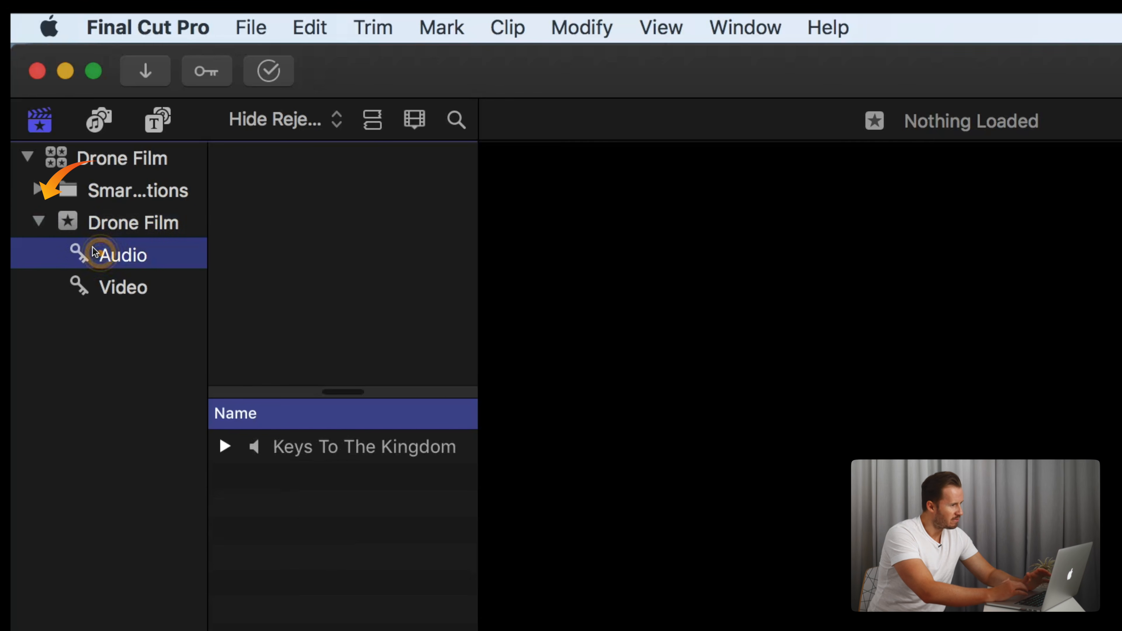
left_click(108, 288)
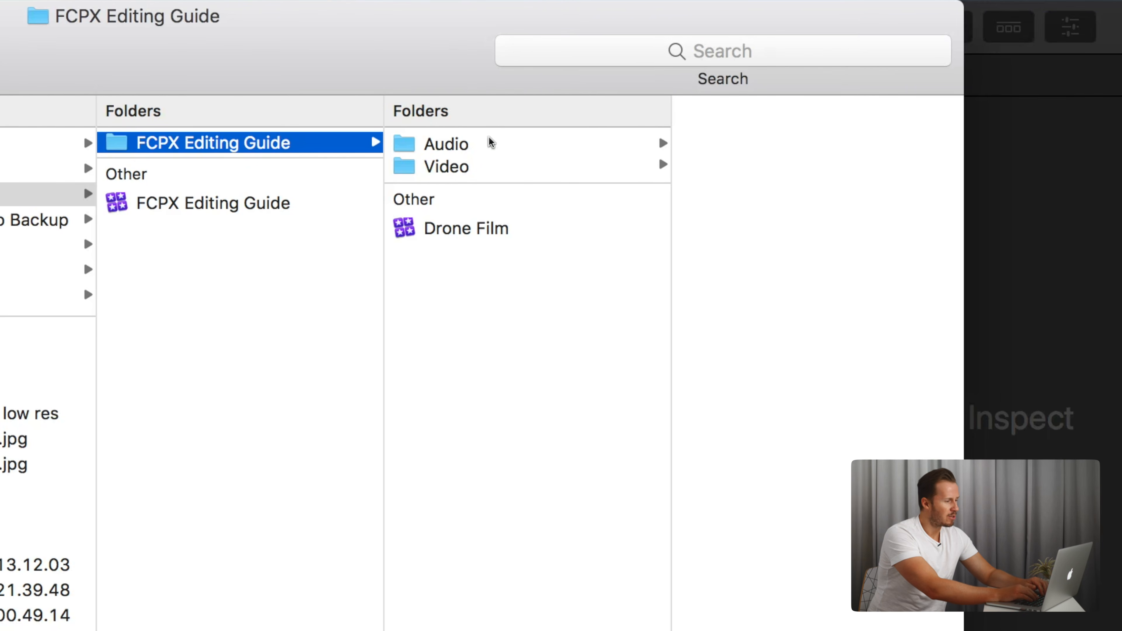
left_click(491, 143)
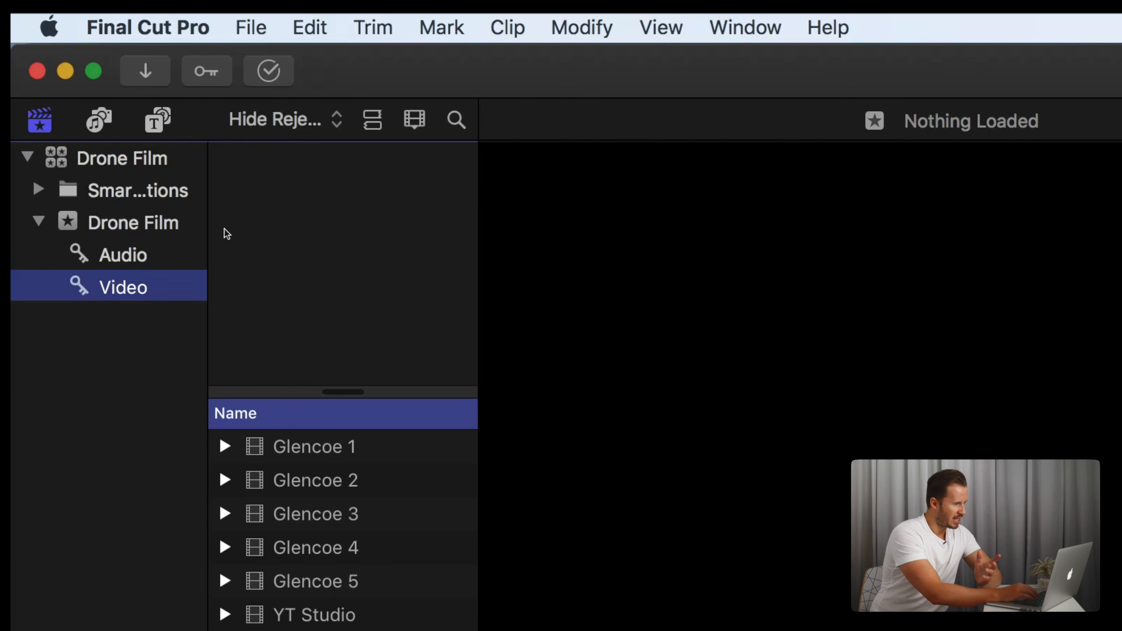
left_click(32, 190)
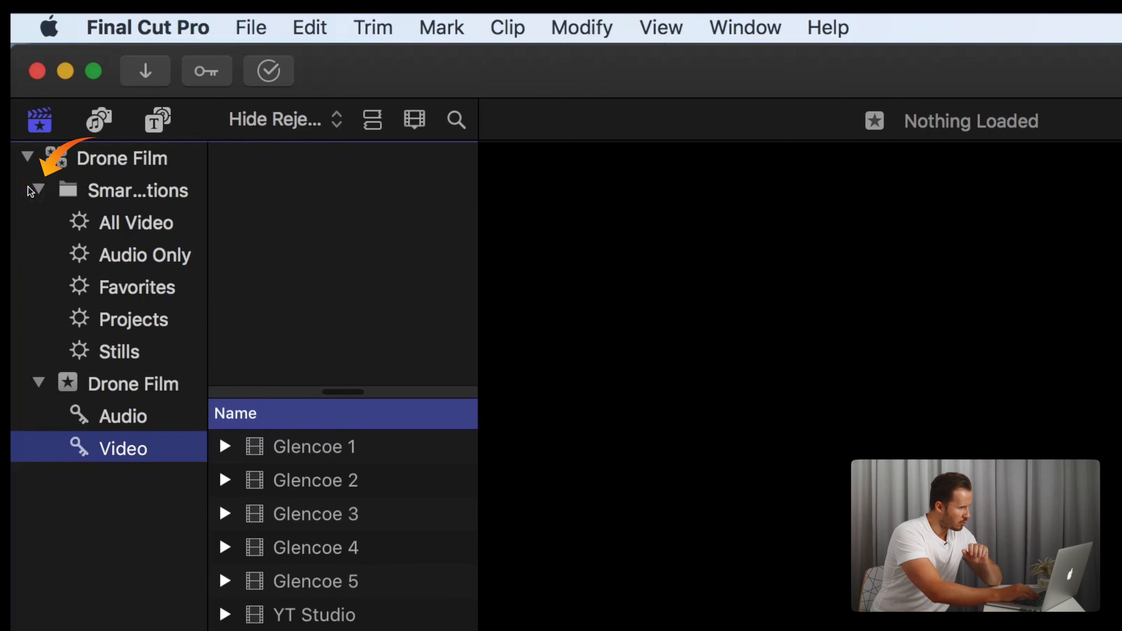
left_click(114, 216)
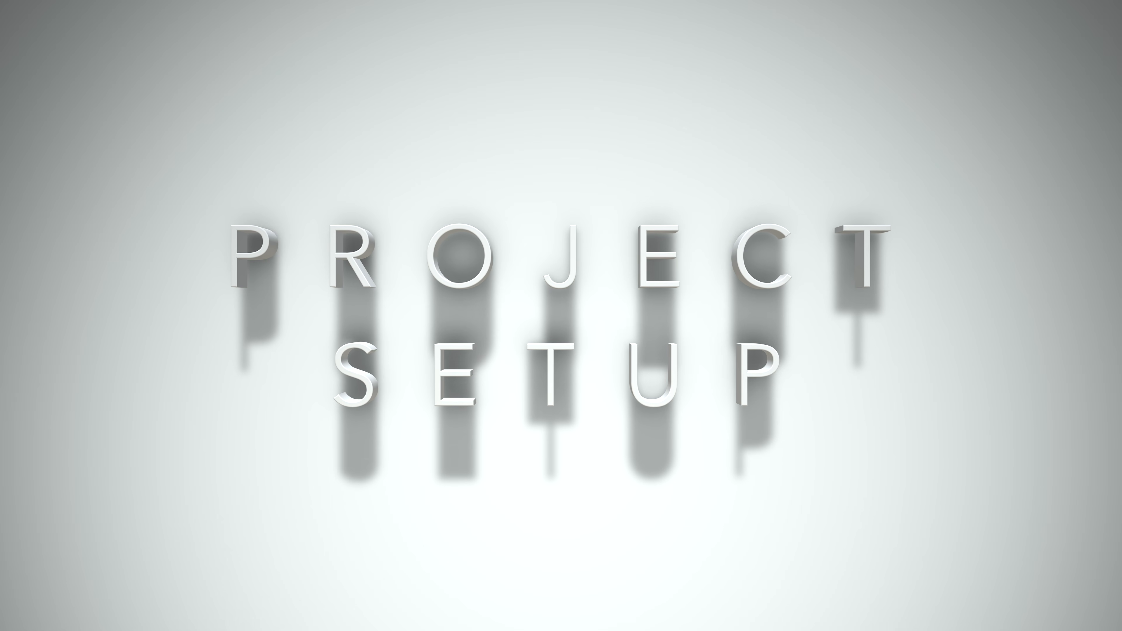
Create a new project named Part 1.
left_click(251, 28)
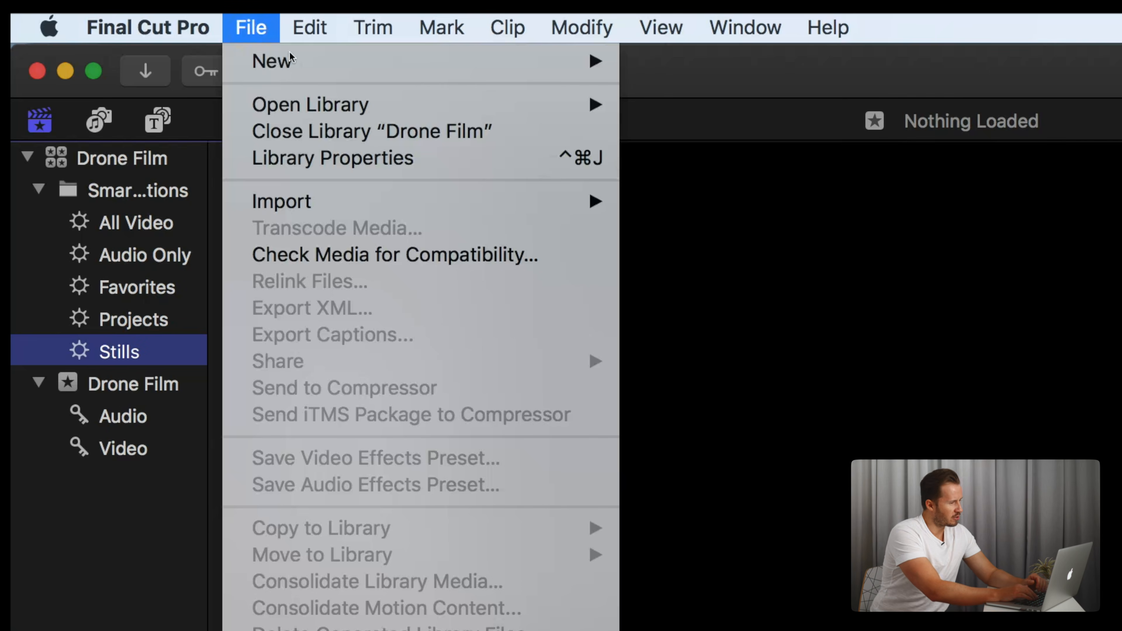
mouse_move(355, 55)
left_click(744, 68)
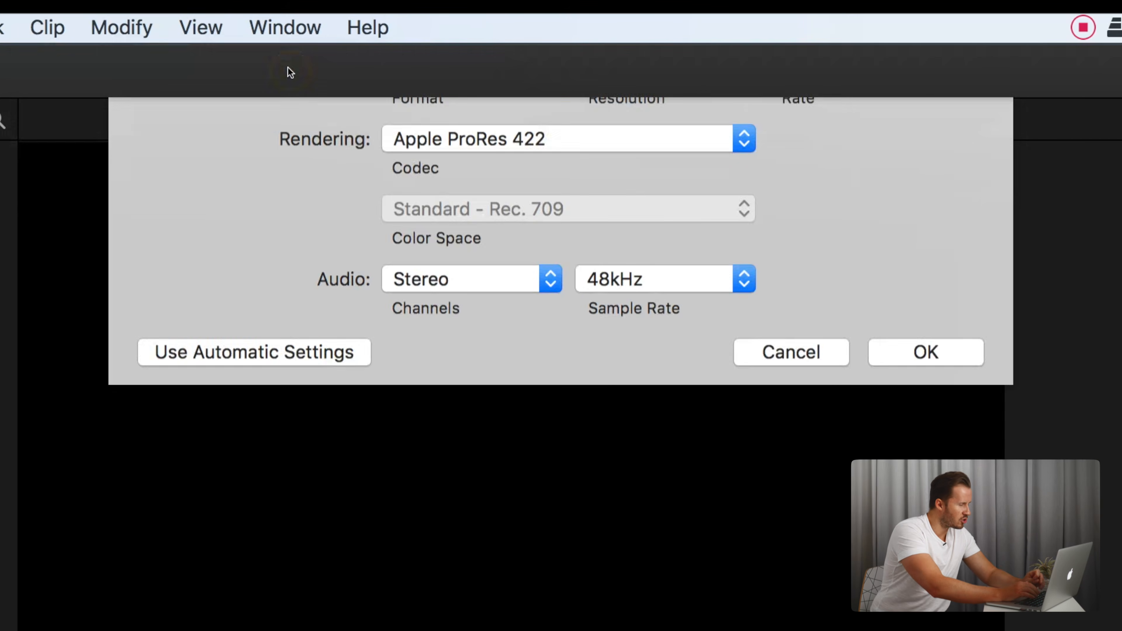
type("Part 1")
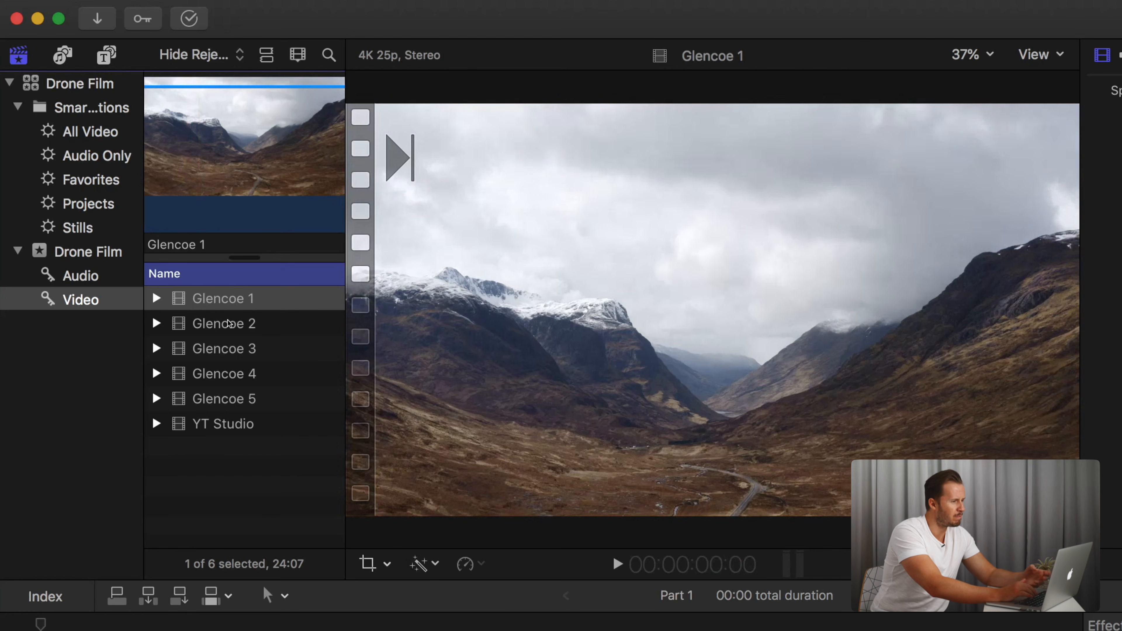
Preview the clips Glencoe 2 through Glencoe 5 in the Video collection.
left_click(229, 323)
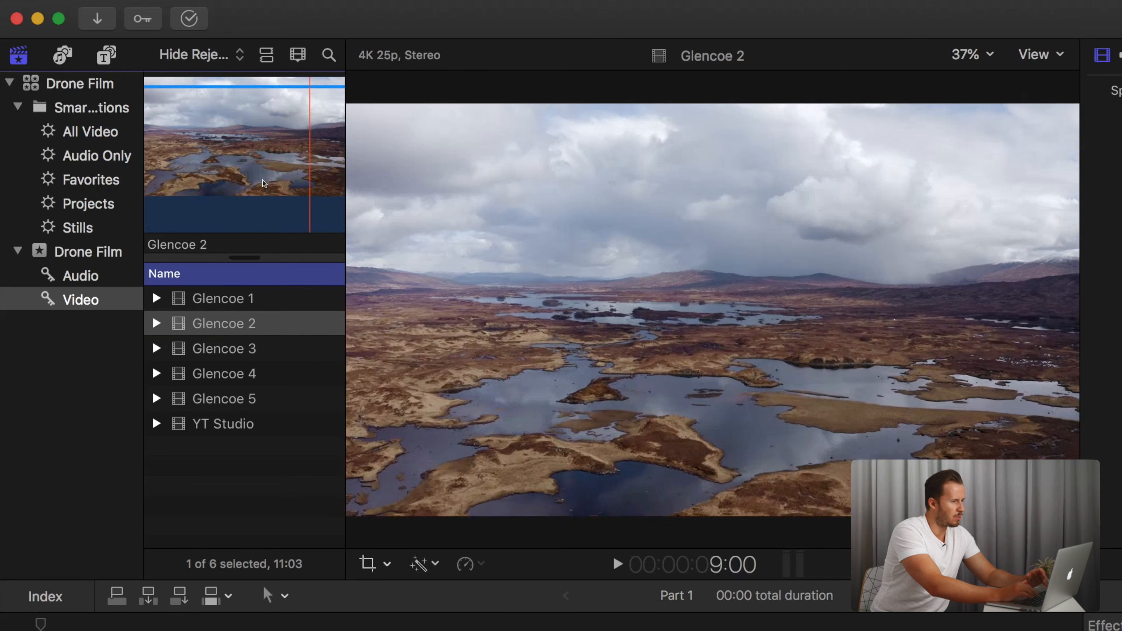
left_click(214, 347)
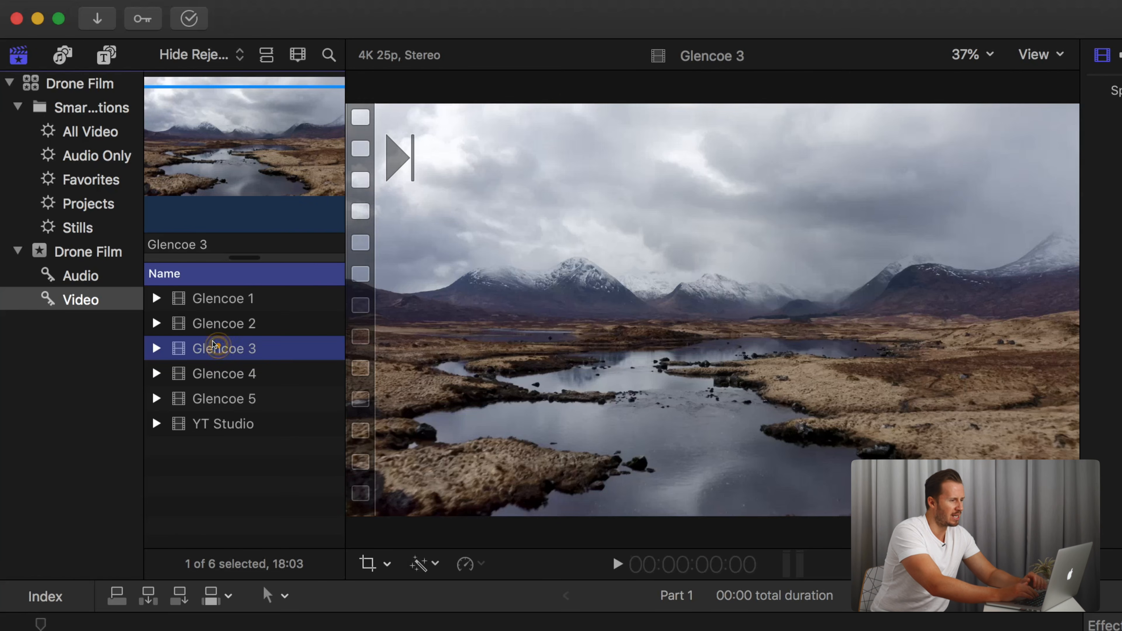
key("Down")
key("Down")
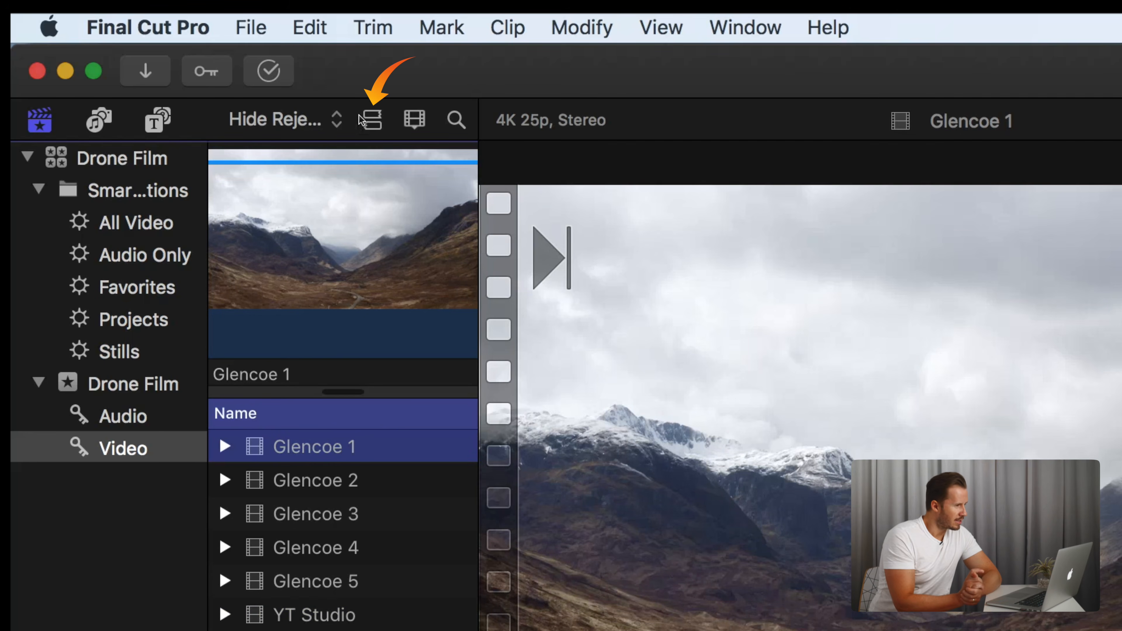
Review the Video collection's clips in filmstrip view and return the browser to list view.
left_click(362, 120)
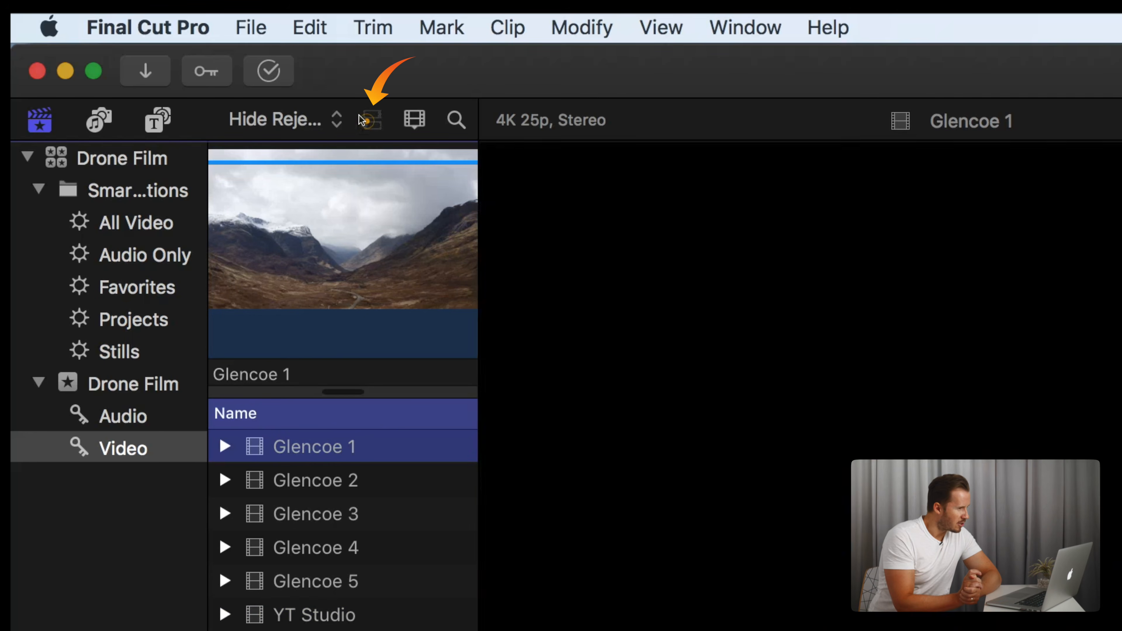
left_click(283, 377)
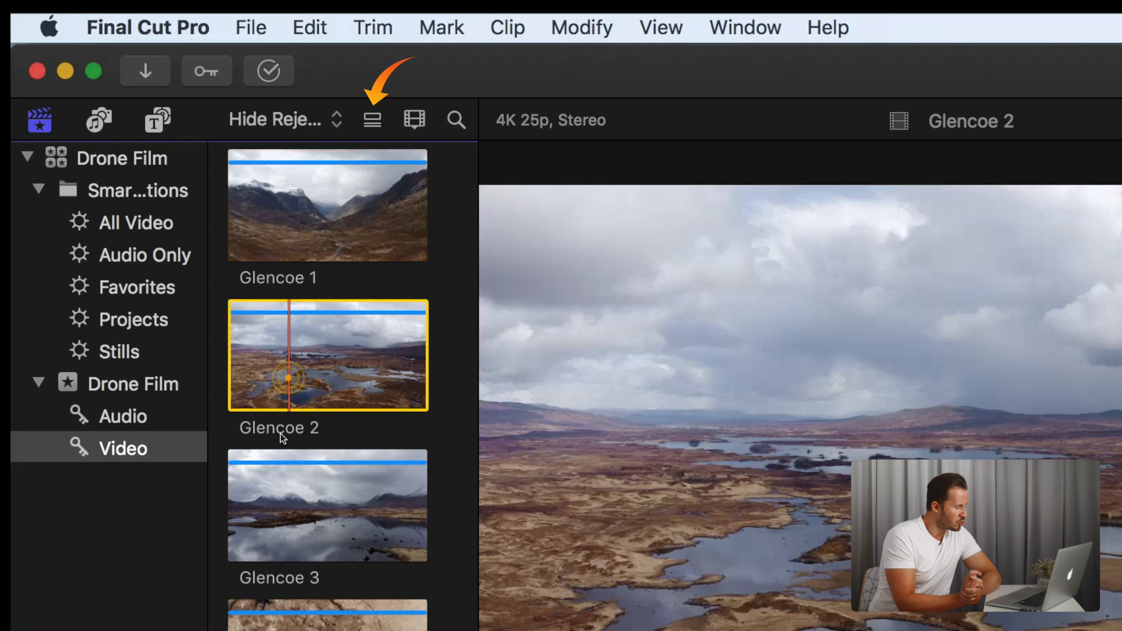
left_click(288, 527)
left_click(293, 619)
scroll(293, 619, "down", 5)
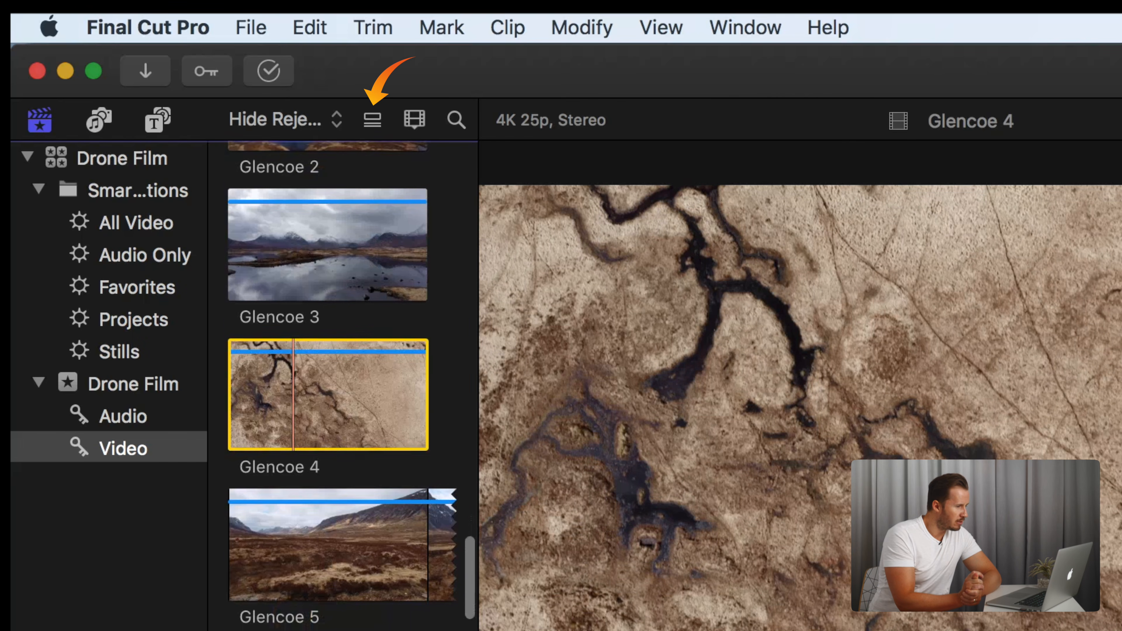
scroll(293, 619, "down", 5)
scroll(343, 386, "down", 3)
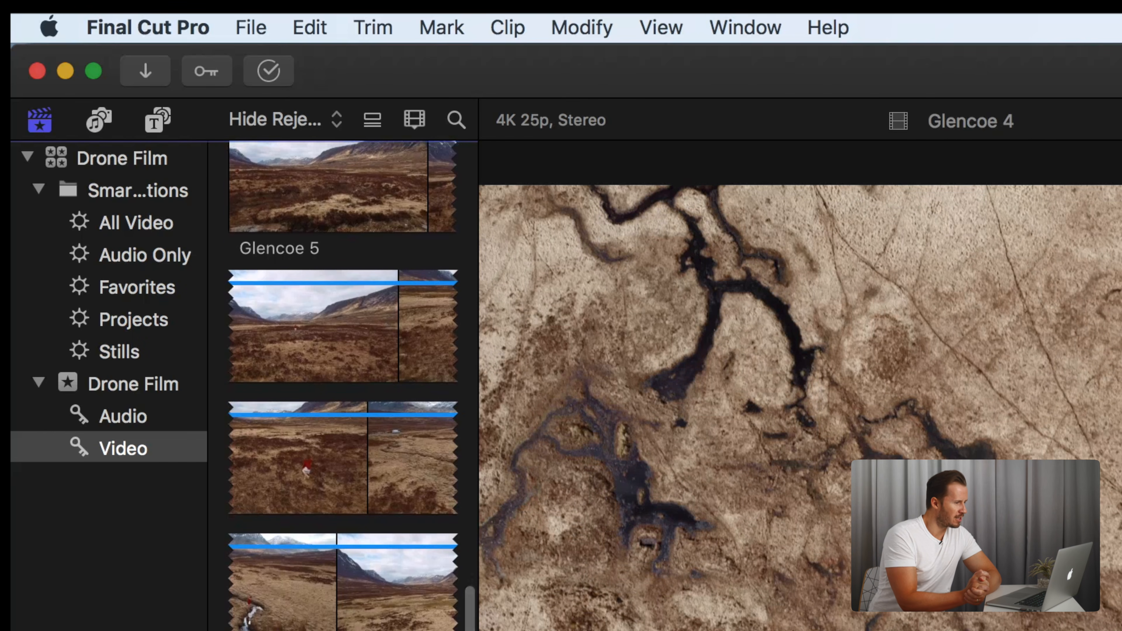
scroll(343, 386, "down", 10)
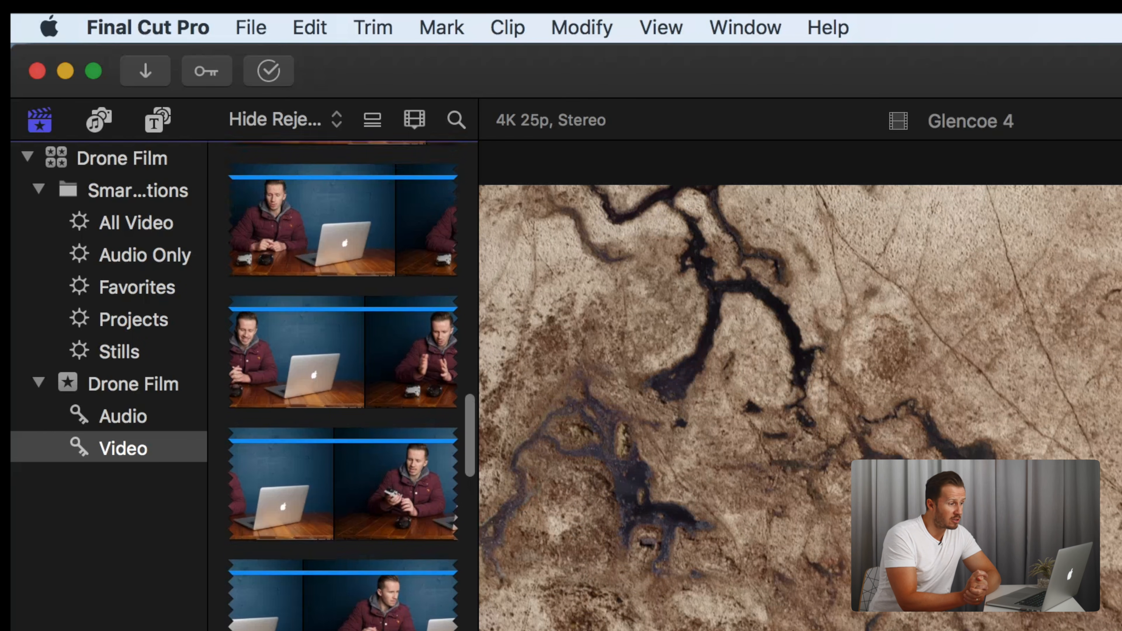
scroll(302, 480, "up", 5)
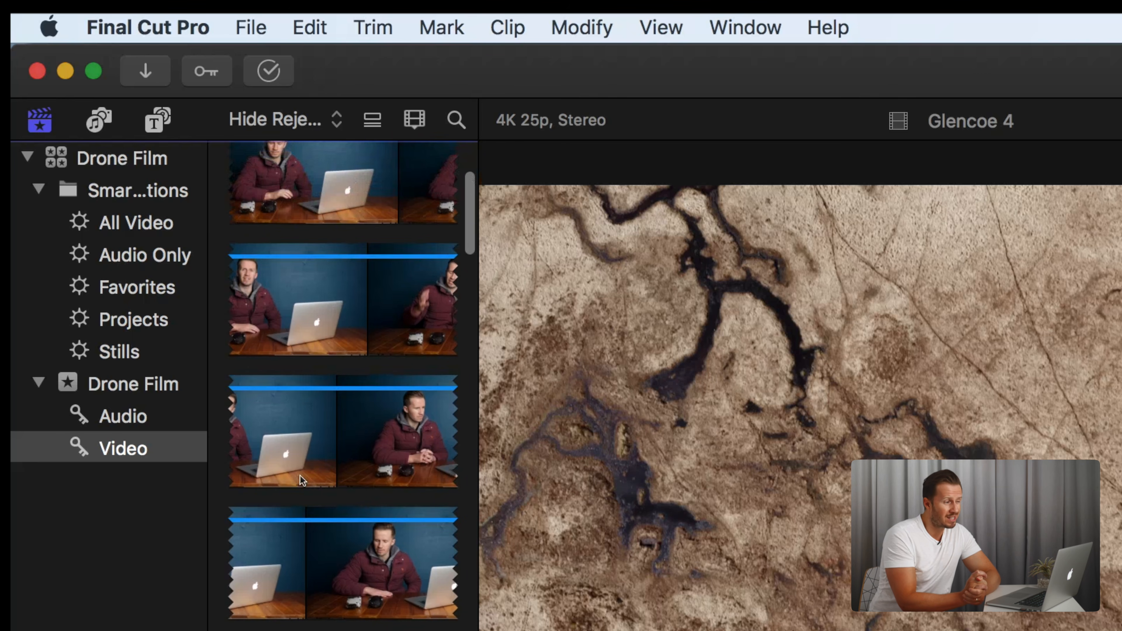
left_click(364, 120)
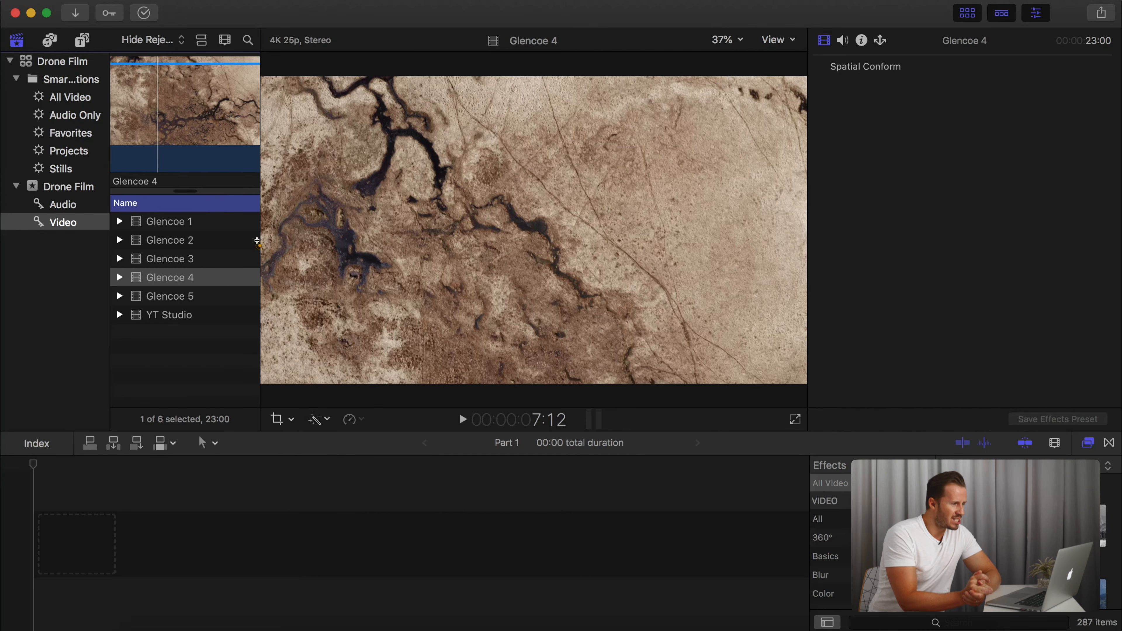
Widen the clip browser and narrow its Name column to make room for the Start, End and Duration columns.
left_click_drag(257, 241, 440, 232)
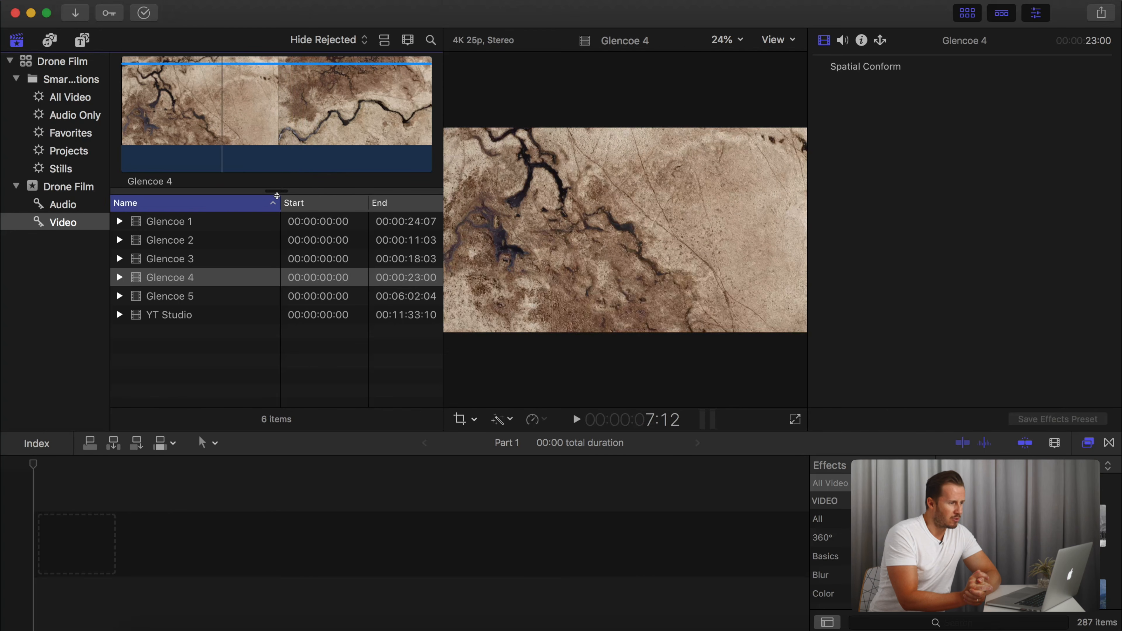
left_click_drag(280, 202, 216, 201)
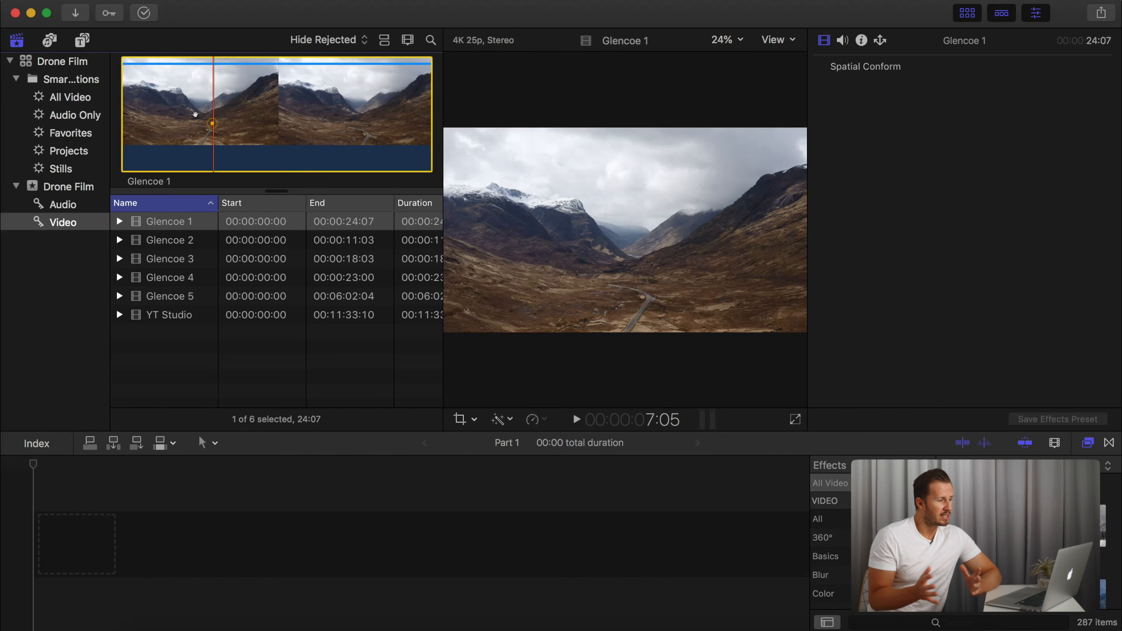
Add Glencoe 1 to the empty timeline, followed by Glencoe 2 through Glencoe 5 together directly behind it.
left_click_drag(172, 111, 55, 546)
left_click(175, 239)
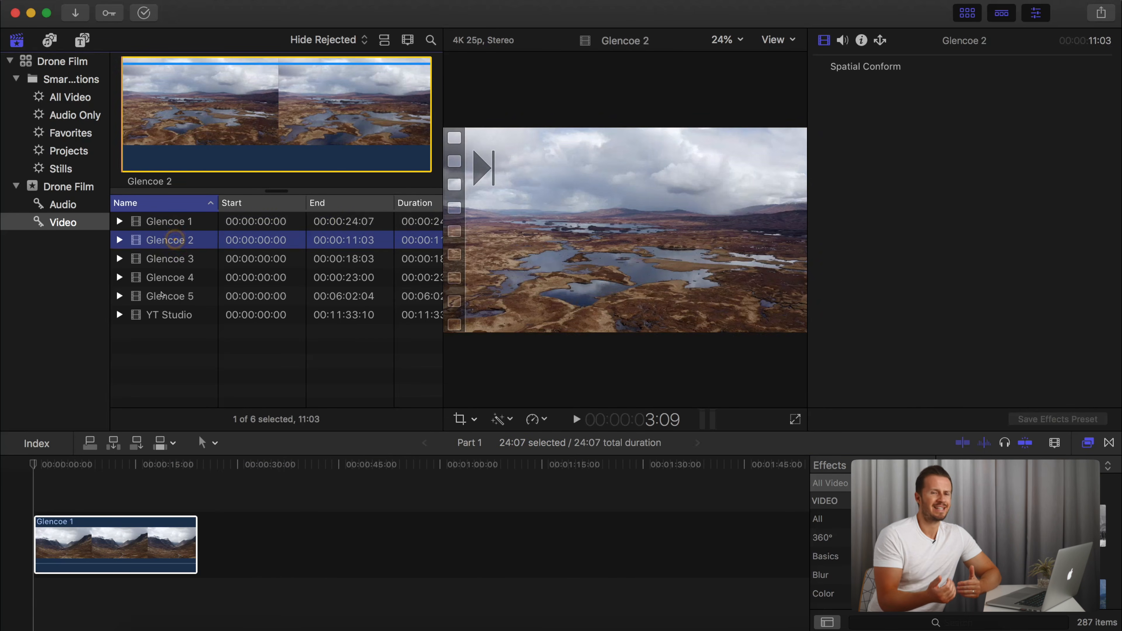
left_click(170, 296, "shift")
left_click_drag(282, 533, 198, 537)
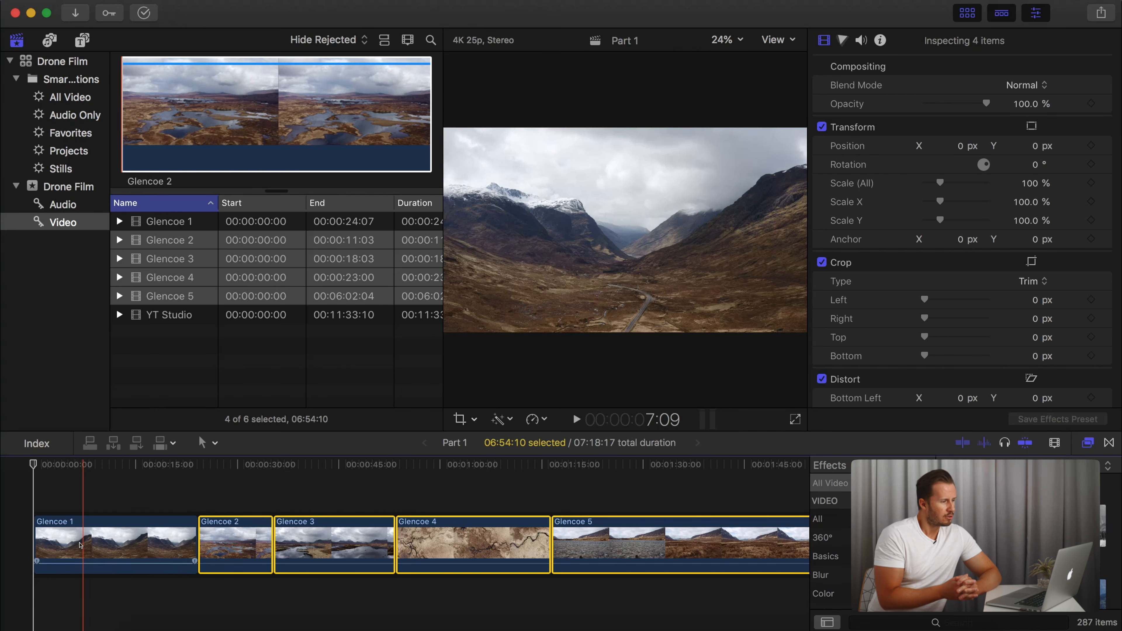
Trim both ends of Glencoe 1 to a length of about 14:16 and move Glencoe 3 and Glencoe 4 earlier in the timeline.
left_click(196, 535)
left_click_drag(184, 534, 166, 535)
left_click_drag(38, 531, 71, 528)
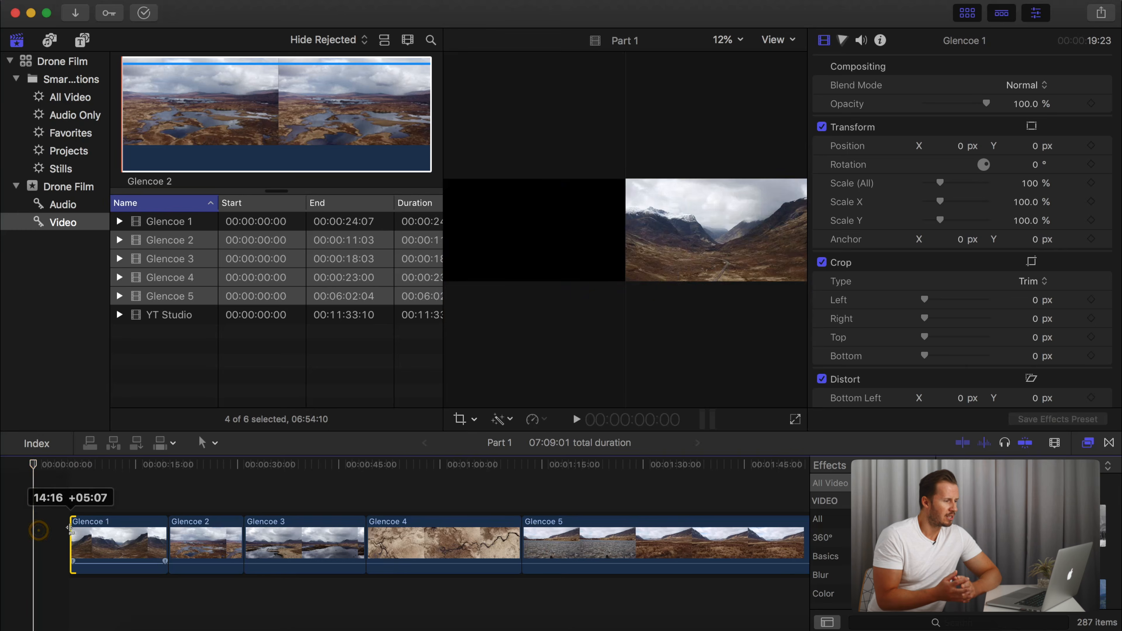
left_click_drag(289, 535, 164, 553)
left_click_drag(479, 548, 89, 553)
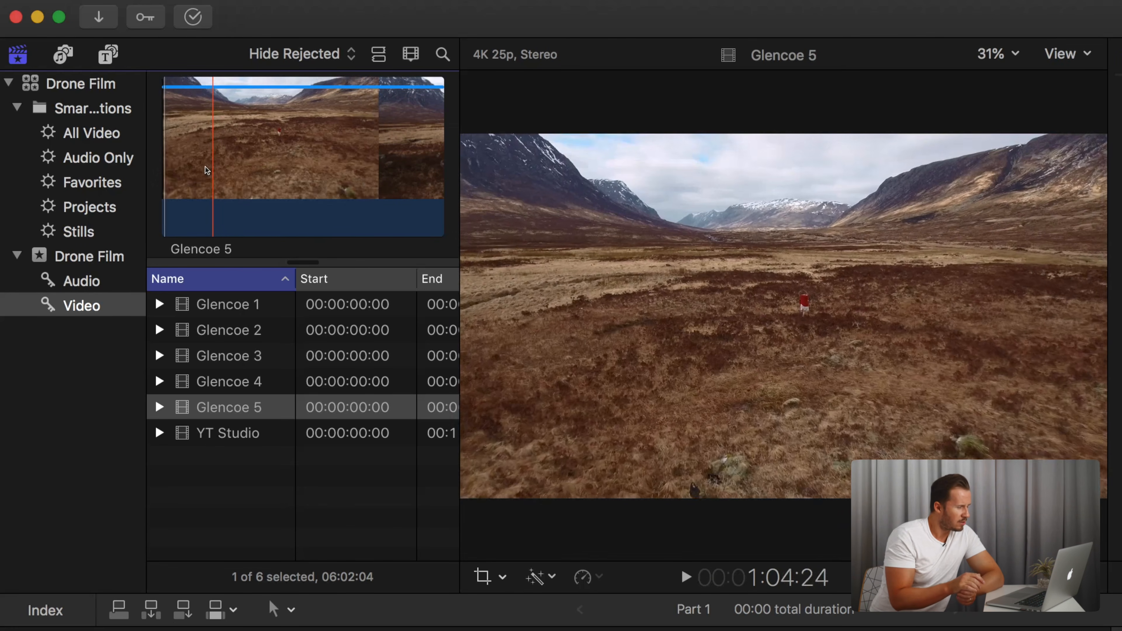
Mark short in-to-out ranges in the Glencoe 5 source clip, starting the first at 1:01:24, and flag each range as a favorite.
key("i")
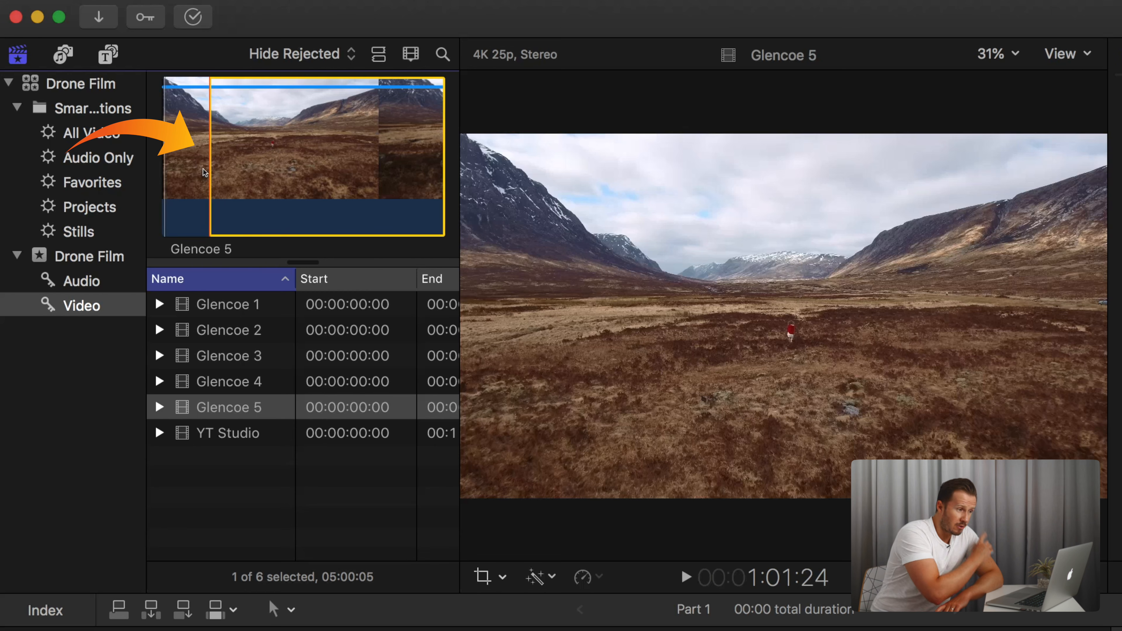
key("space")
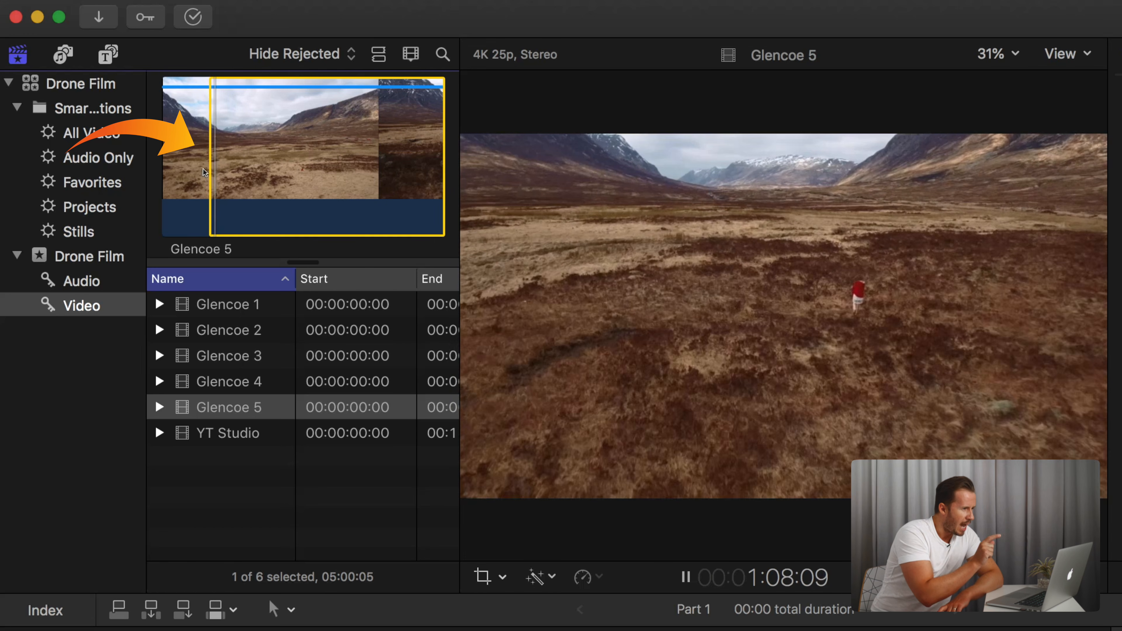
key("o")
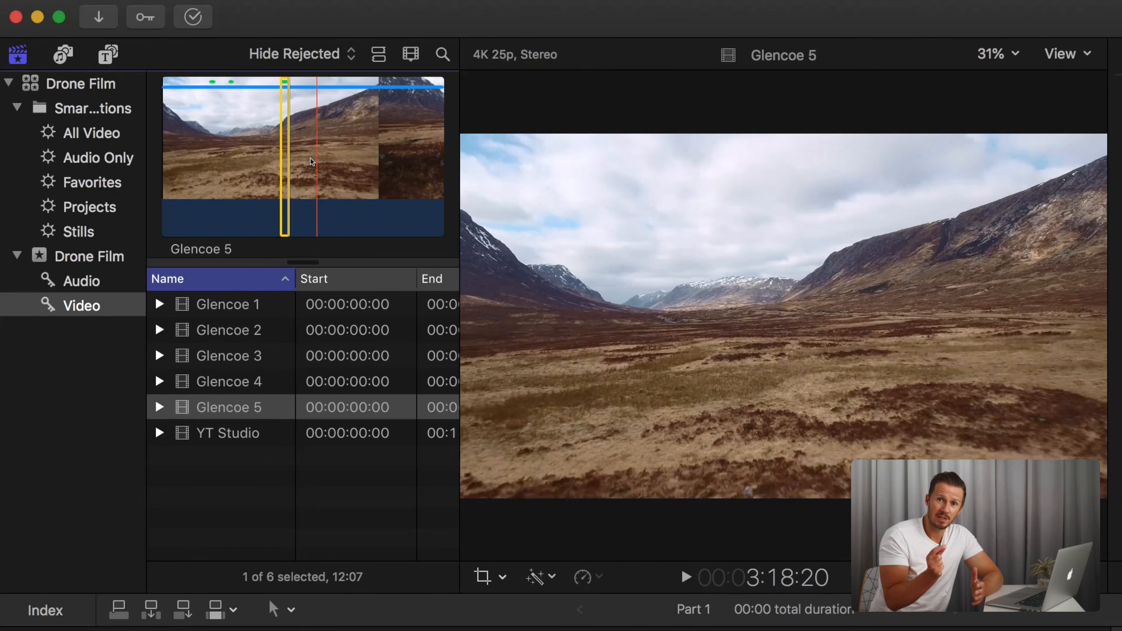
key("space")
key("i")
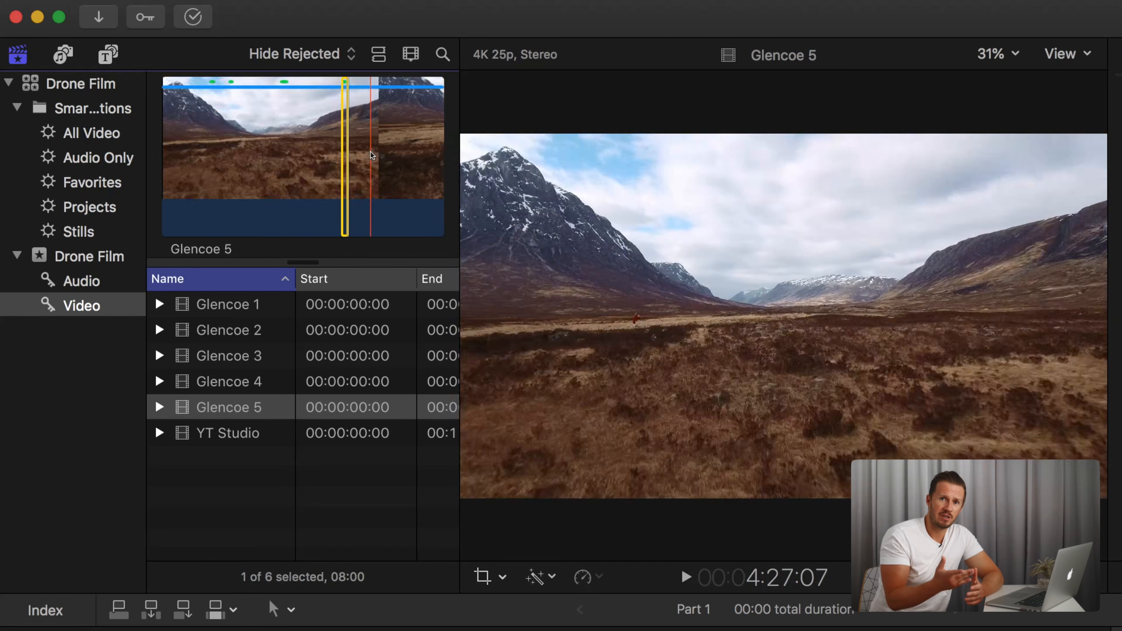
Mark one more short in-to-out range near the end of Glencoe 5, starting at 5:13:02, and flag it as a favorite.
key("i")
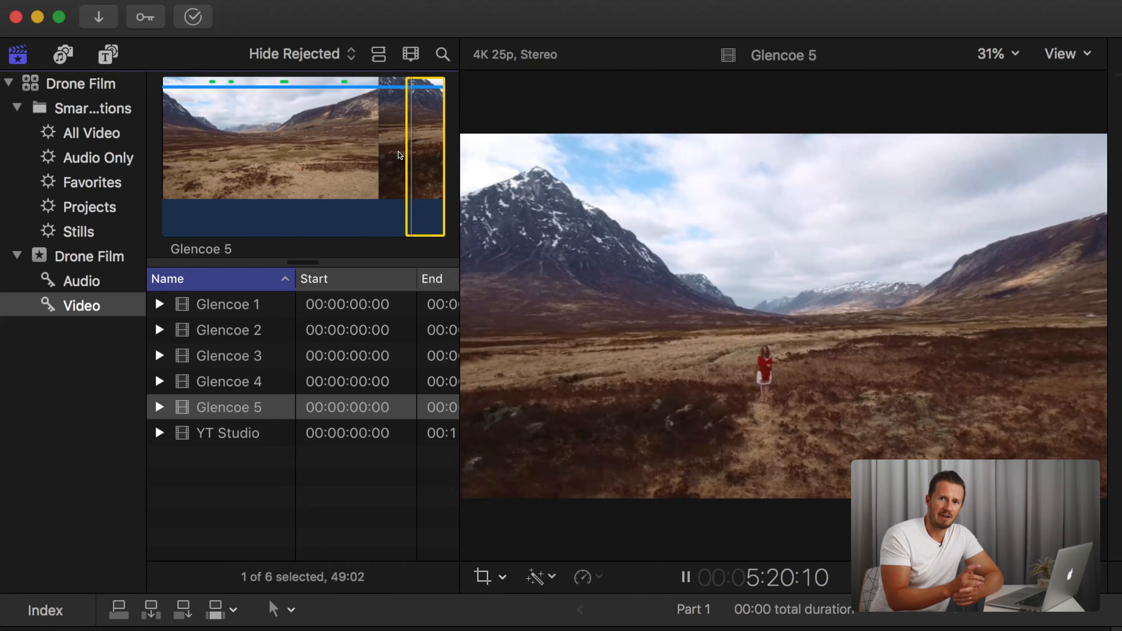
key("o")
key("space")
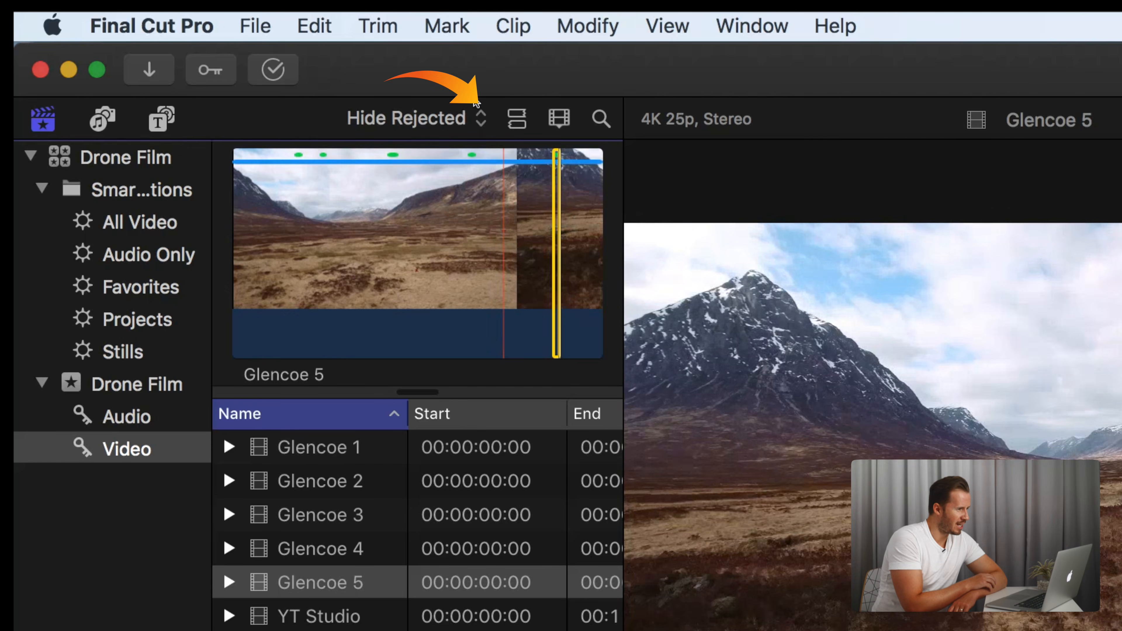
Filter the browser to show only Favorites and step through the listed Glencoe 5 ranges from the first to the last.
left_click(480, 117)
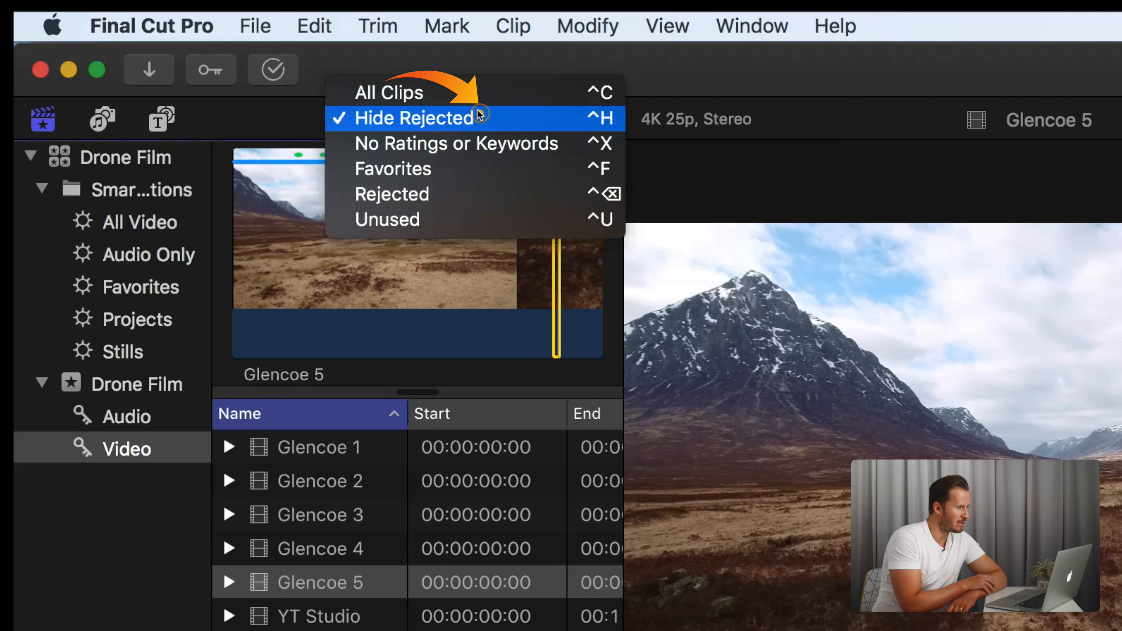
left_click(432, 170)
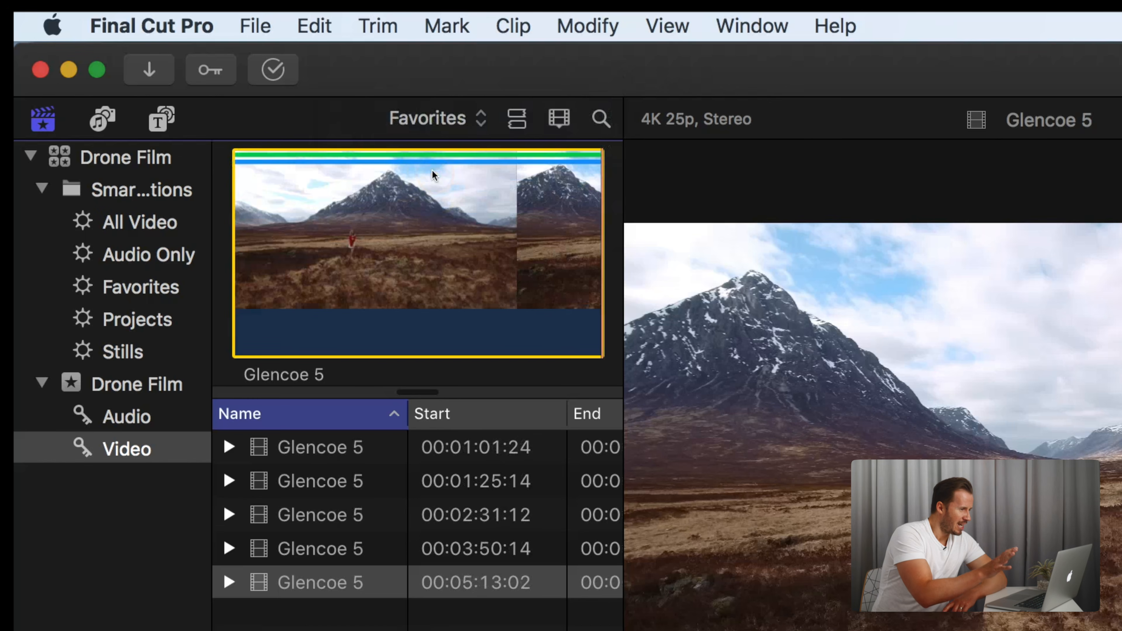
left_click(300, 453)
key("Down")
key("Down")
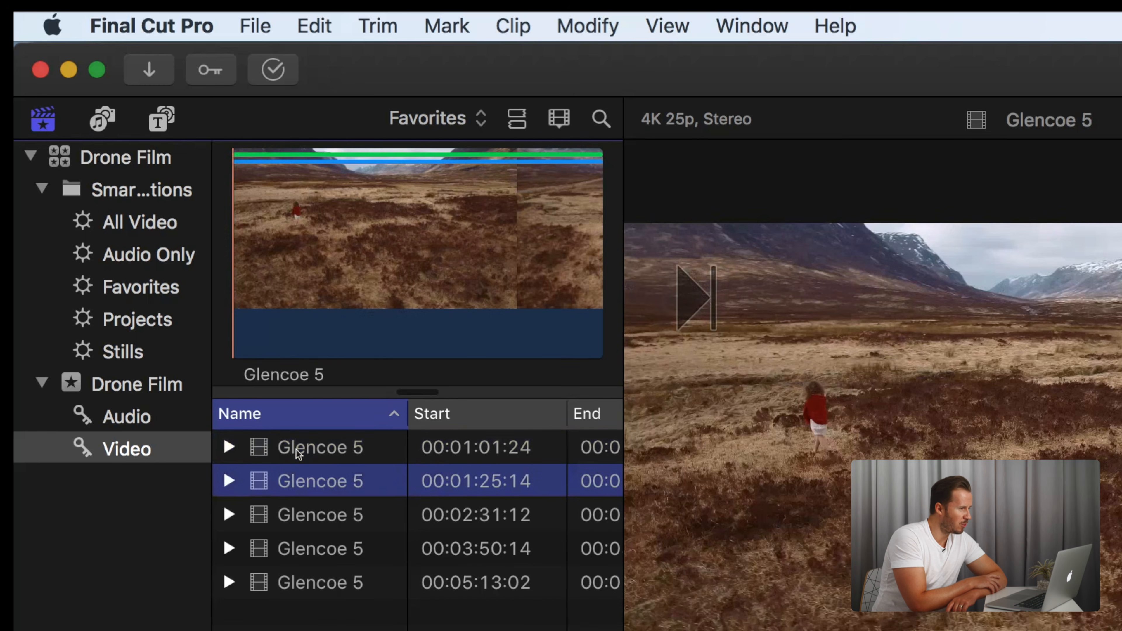
key("Down")
key("Down")
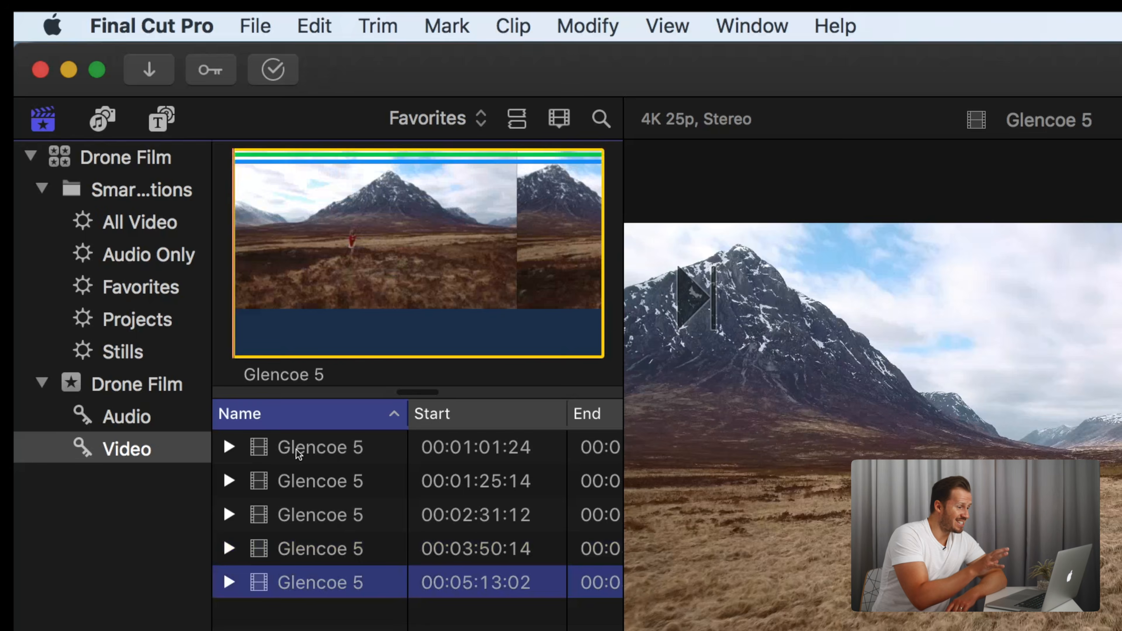
Switch the browser to filmstrip view and look through the favorite Glencoe 5 ranges.
left_click(509, 120)
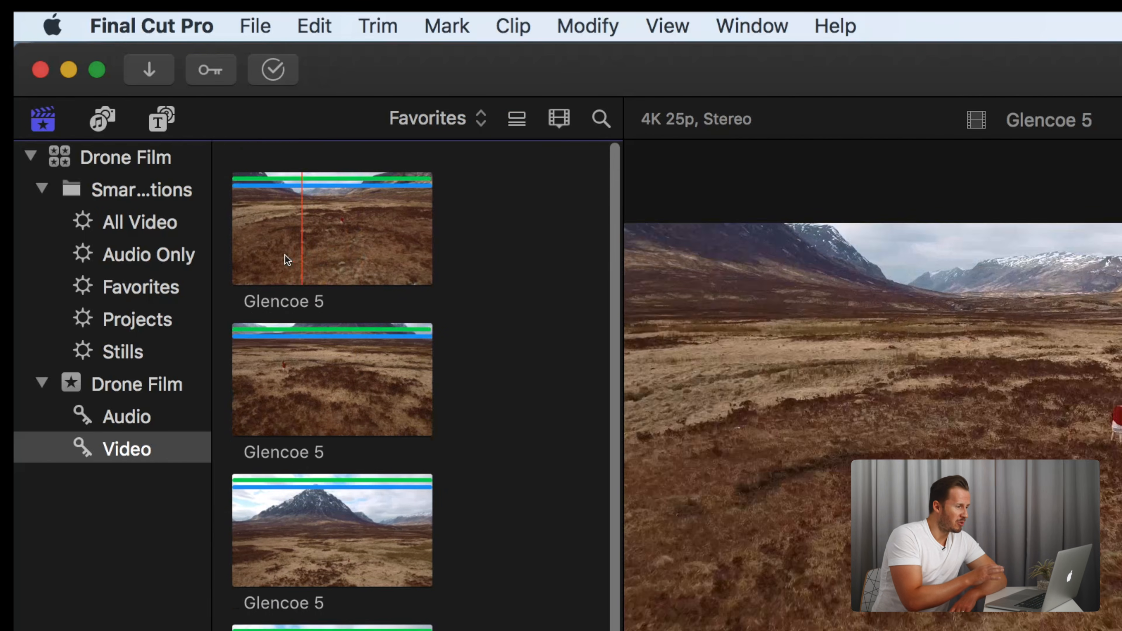
left_click(281, 252)
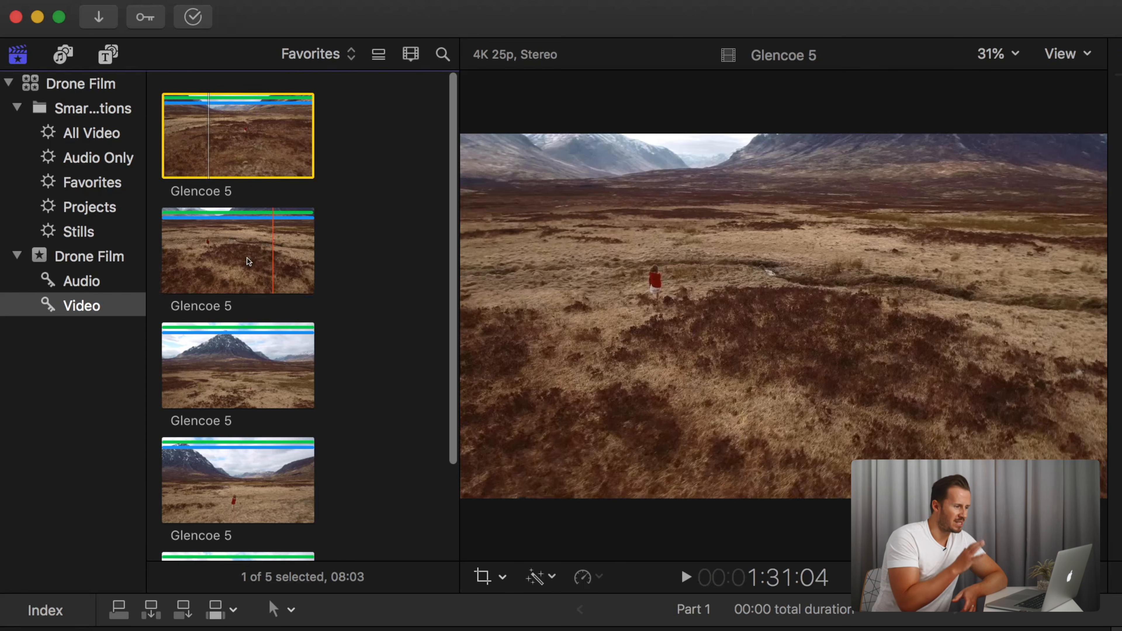
scroll(205, 389, "down", 1)
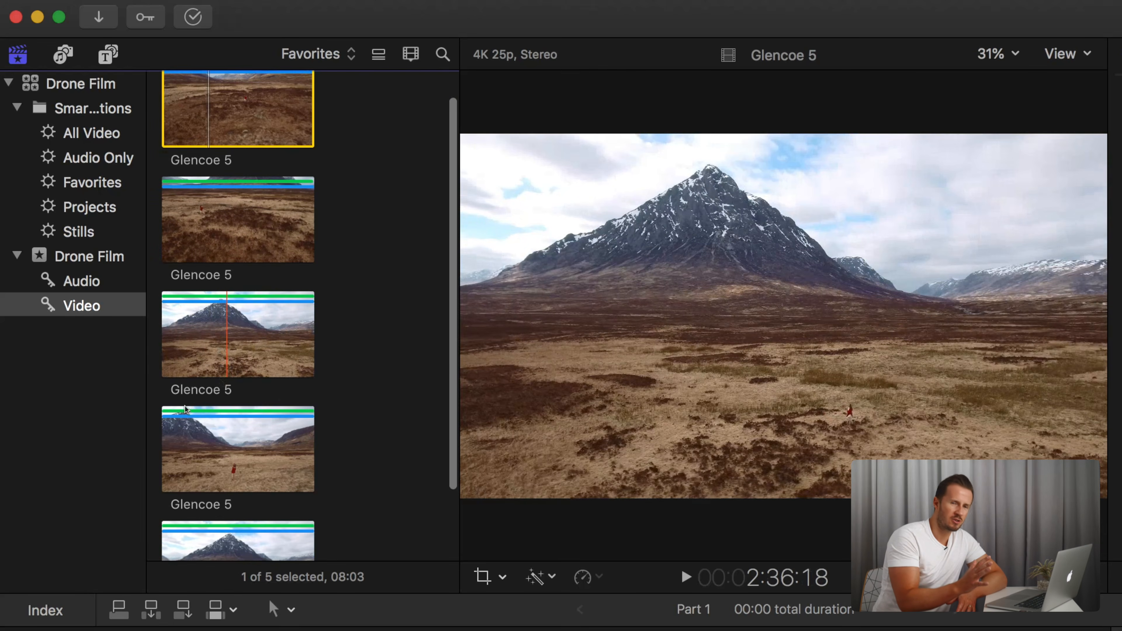
scroll(222, 451, "down", 1)
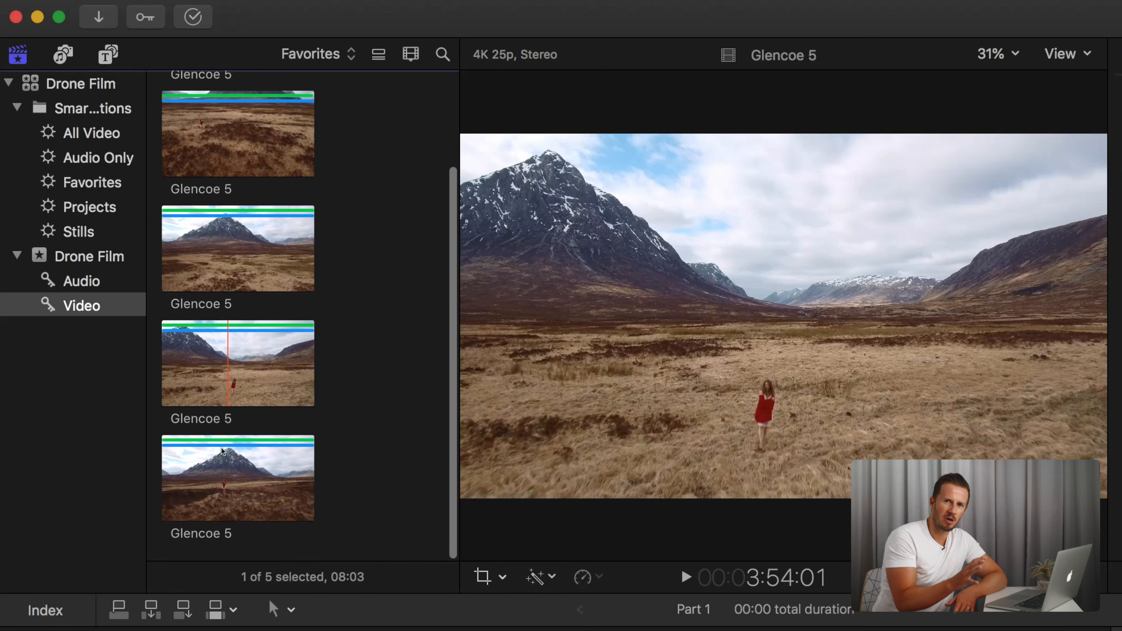
scroll(222, 451, "down", 1)
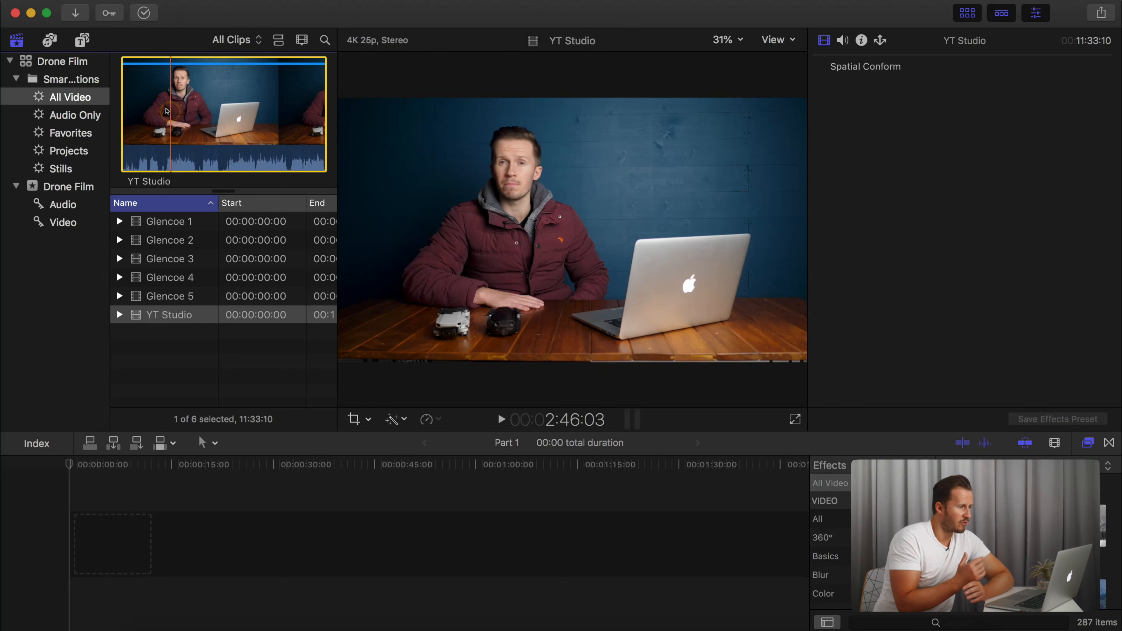
Add the full YT Studio clip to the start of the empty Part 1 timeline.
left_click_drag(167, 111, 74, 544)
scroll(73, 545, "right", 10)
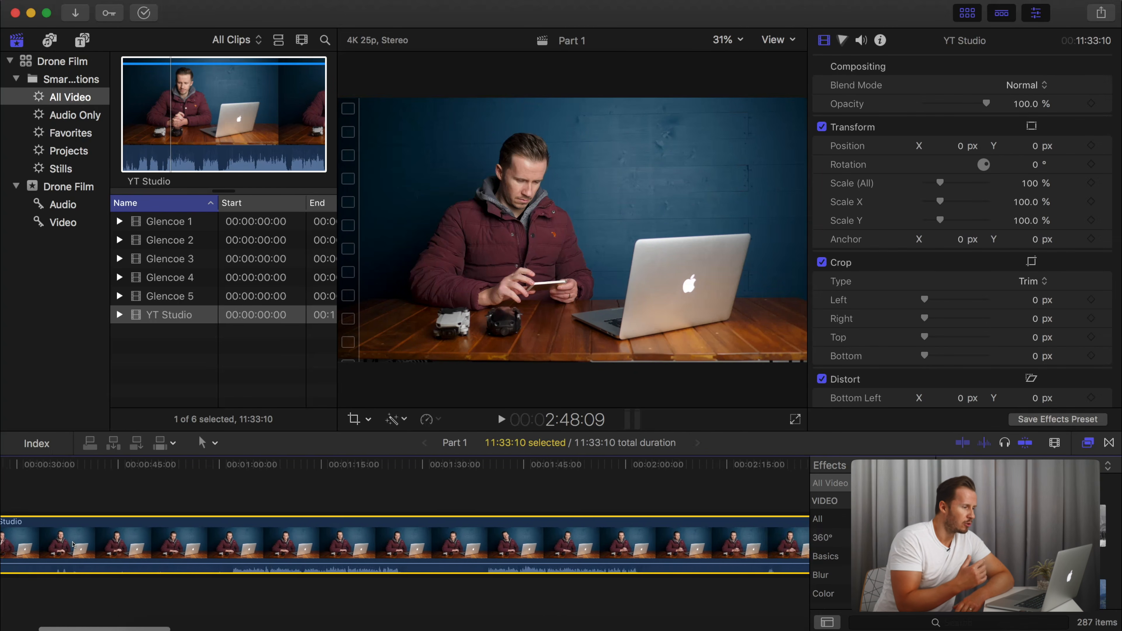
scroll(73, 545, "right", 3)
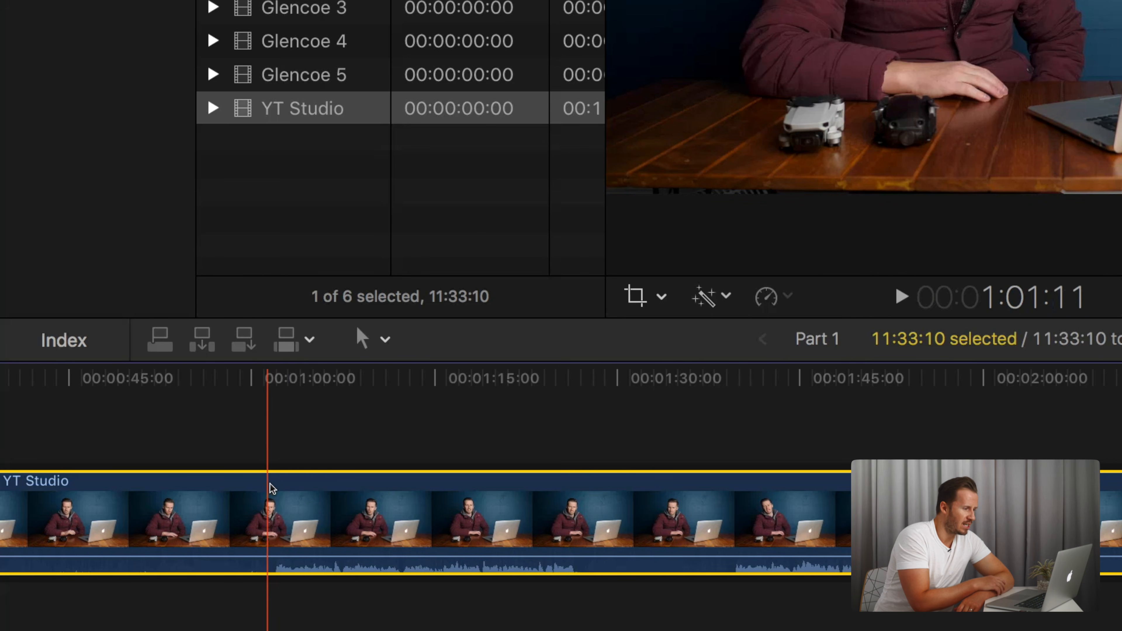
Try removing the opening of YT Studio by splitting it at 1:39:11 and deleting the first section, and undo both edits.
key("space")
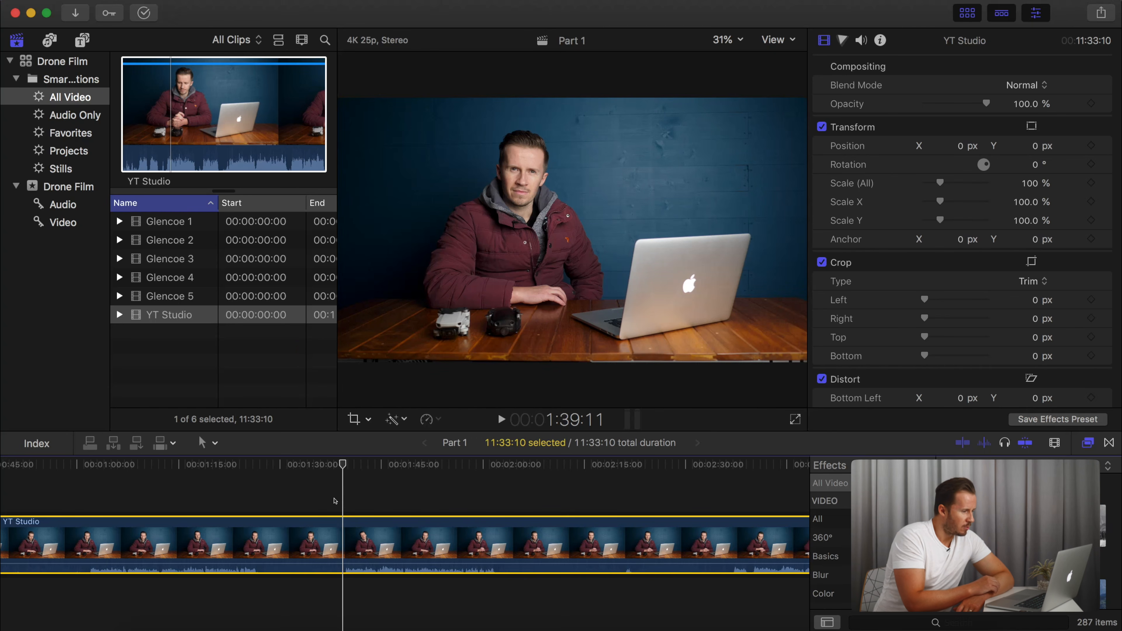
key("super+b")
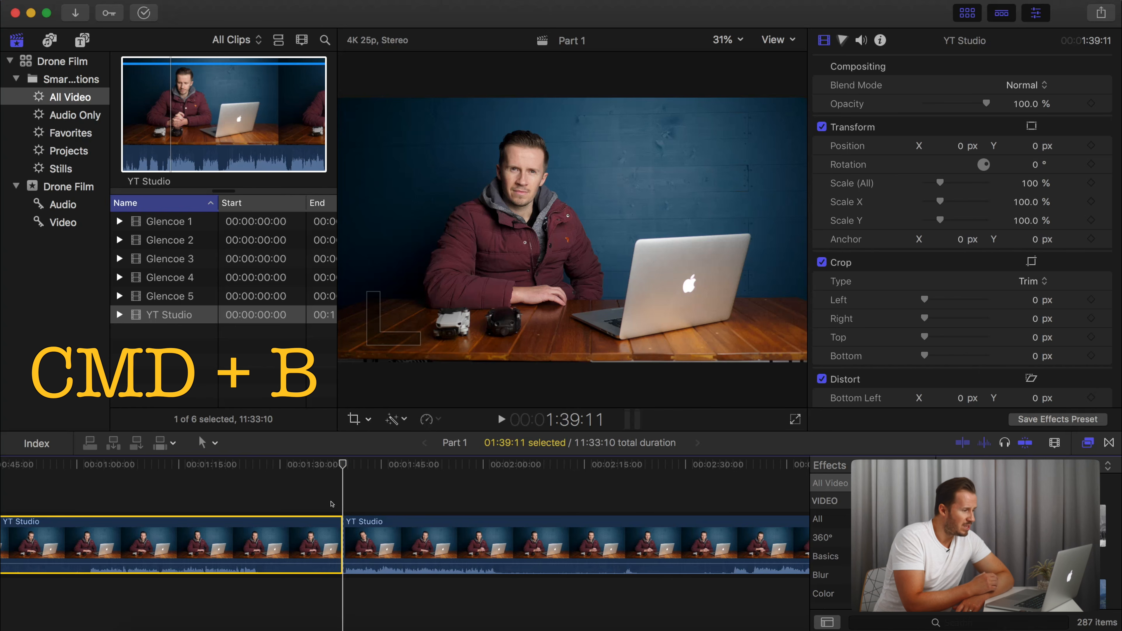
key("Delete")
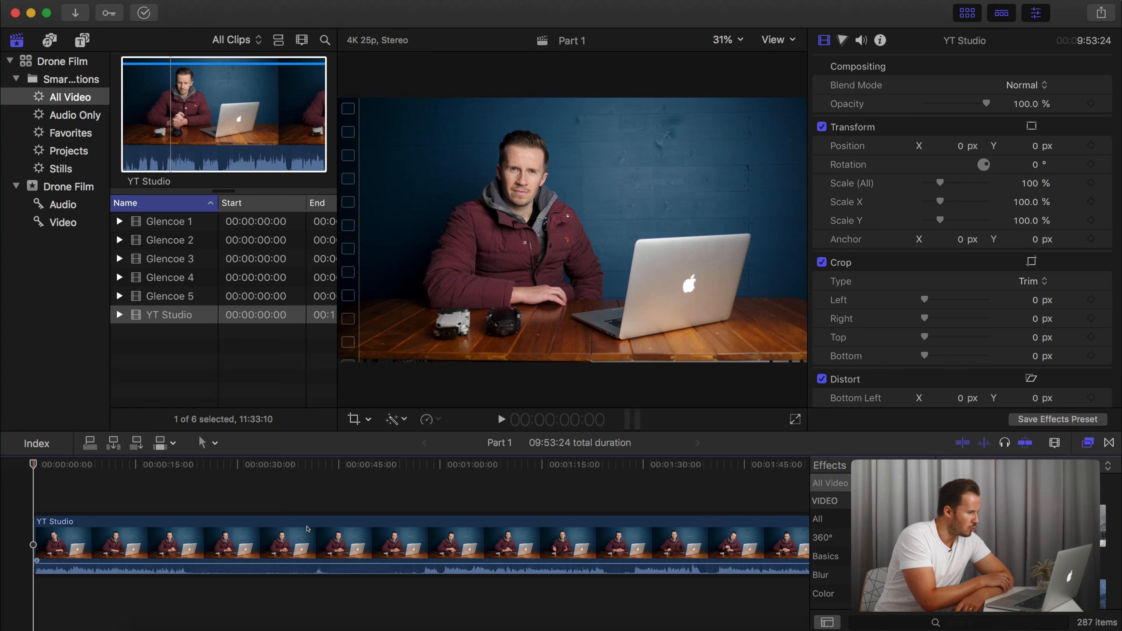
key("super+z")
key("Delete")
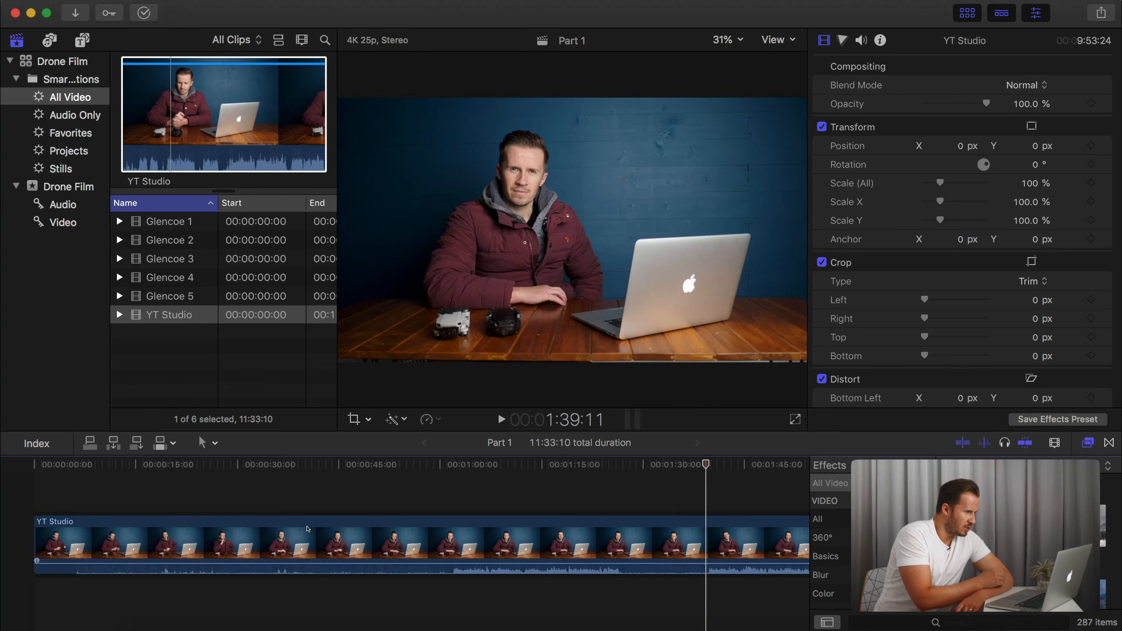
Trim the start of the YT Studio clip to about the playhead at 1:39:11 and play back the new opening.
left_click_drag(30, 538, 697, 533)
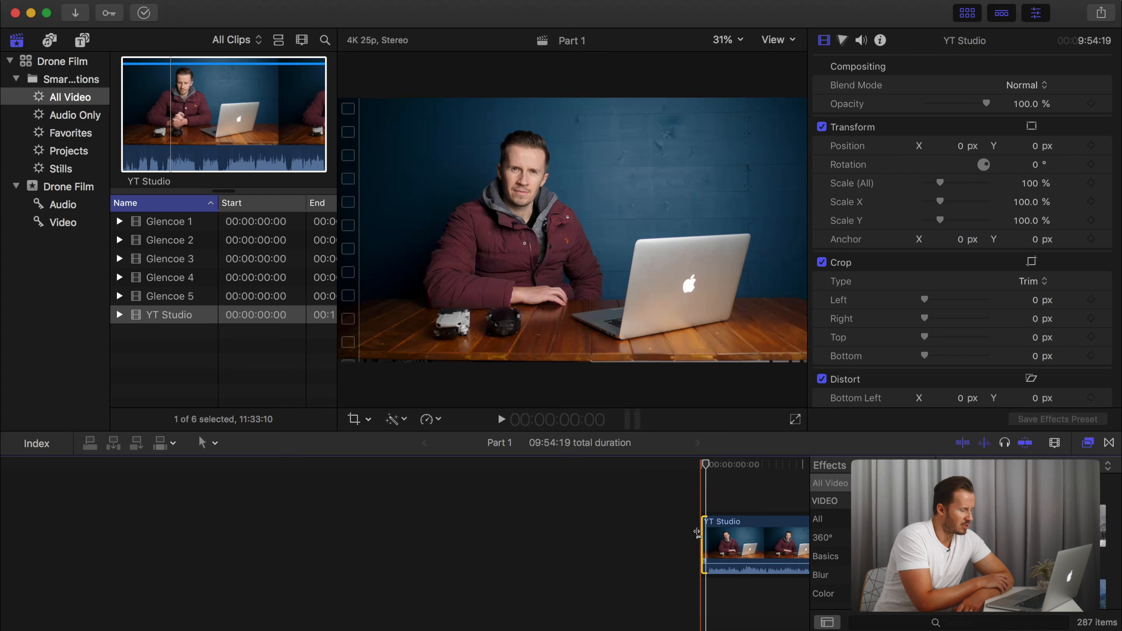
key("super+z")
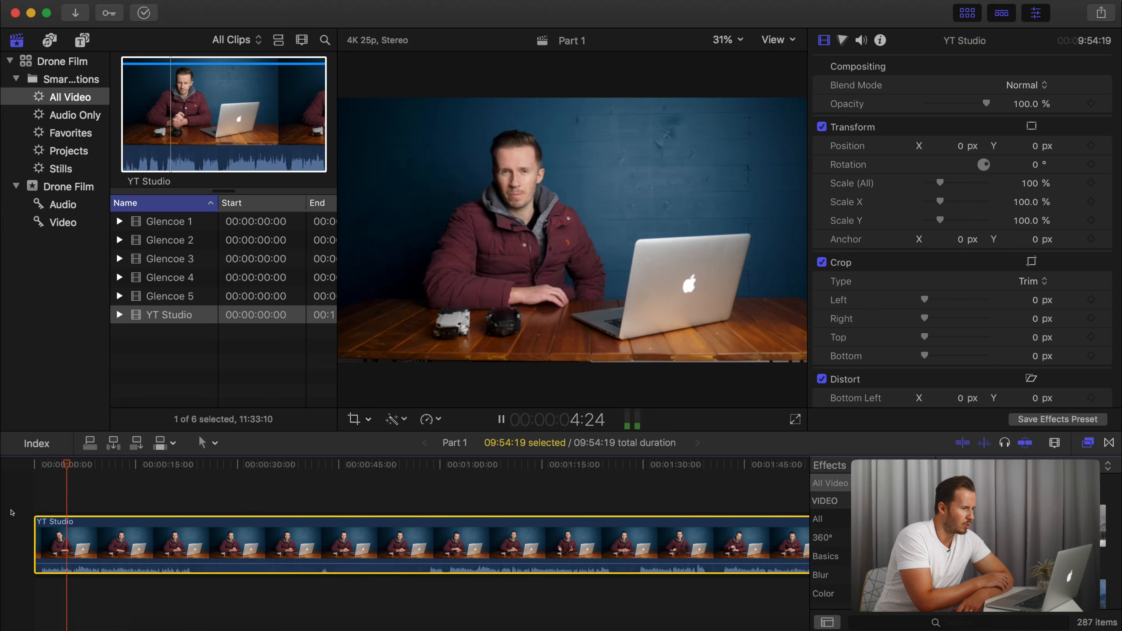
key("space")
key("space")
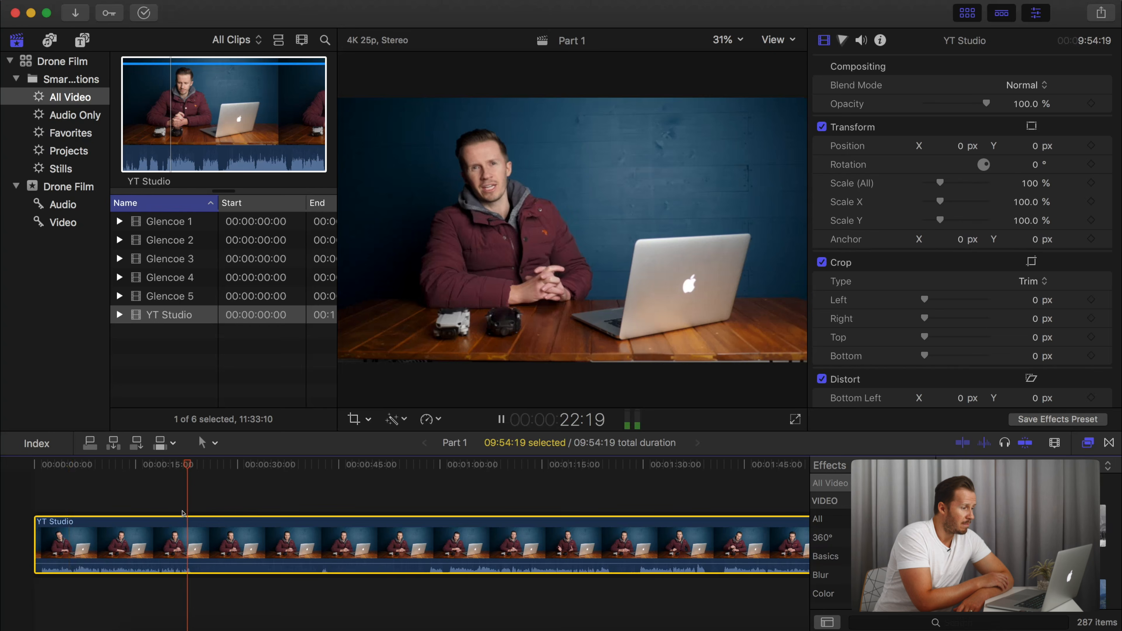
Split YT Studio at 23:19 and again at the end of the unwanted part, and delete the section between the cuts.
key("space")
key("super+b")
scroll(181, 514, "right", 3)
key("space")
key("space")
key("super+b")
left_click(309, 528)
key("Delete")
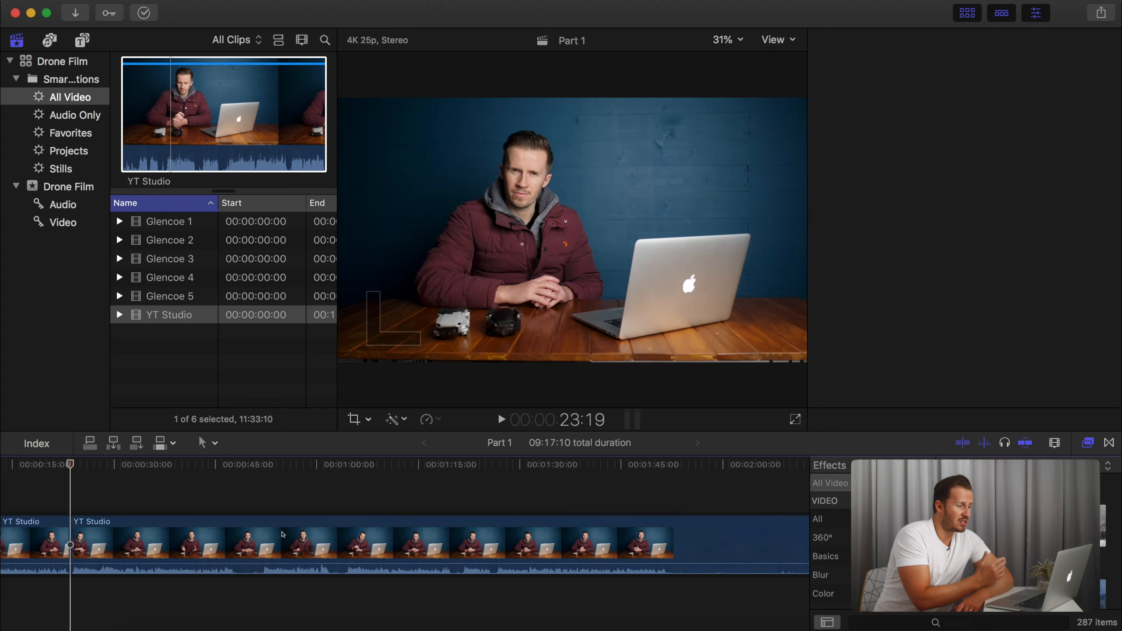
Split YT Studio at 1:26:09 and delete the section between 23:19 and that cut.
key("space")
key("space")
scroll(423, 526, "right", 3)
key("super+b")
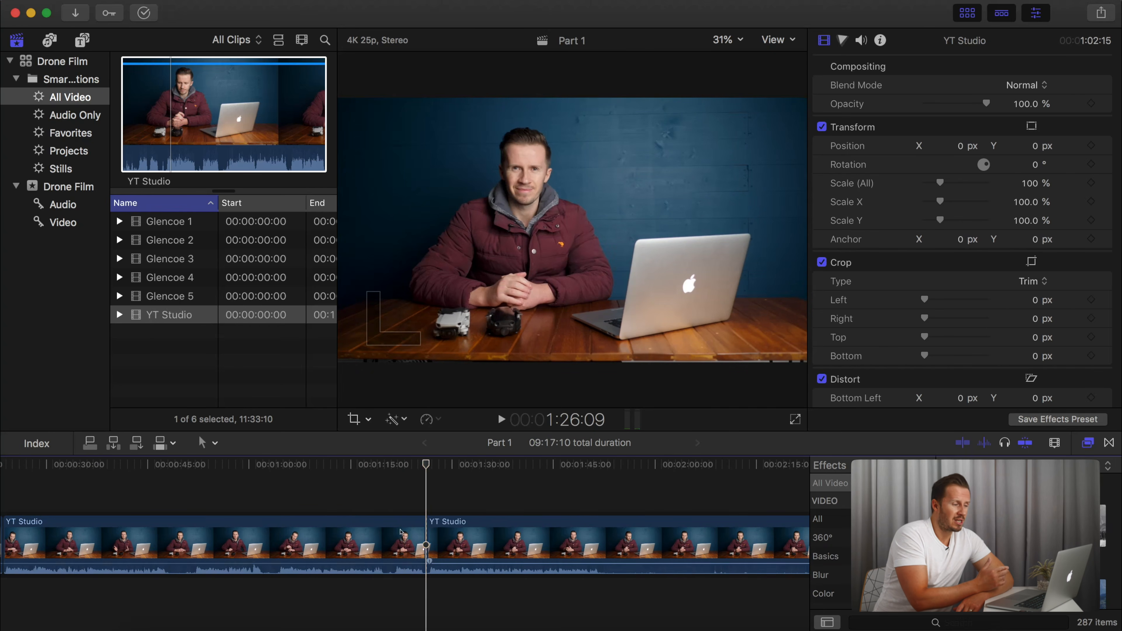
left_click(162, 530)
key("Delete")
Split YT Studio at both ends of the next unwanted part further along the timeline and delete the section in between.
key("space")
key("super+b")
scroll(309, 532, "right", 5)
key("space")
key("space")
key("super+b")
left_click(283, 531)
key("Delete")
scroll(317, 531, "right", 5)
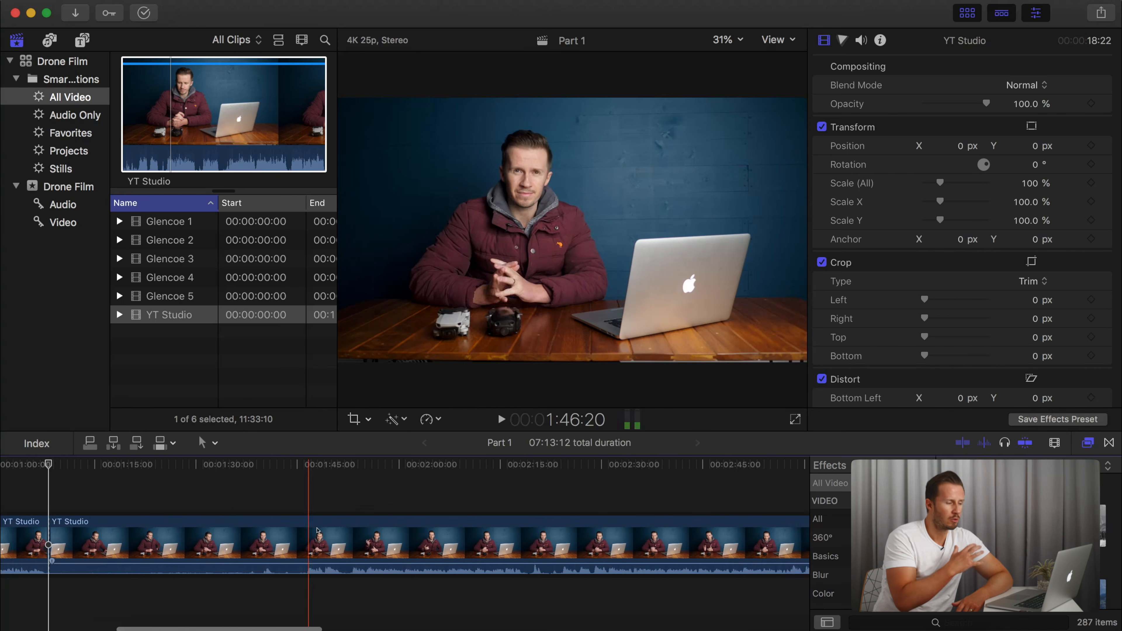
Split the last YT Studio clip where the next good take begins and delete the unwanted section before the cut.
key("space")
key("super+b")
left_click(190, 530)
key("Delete")
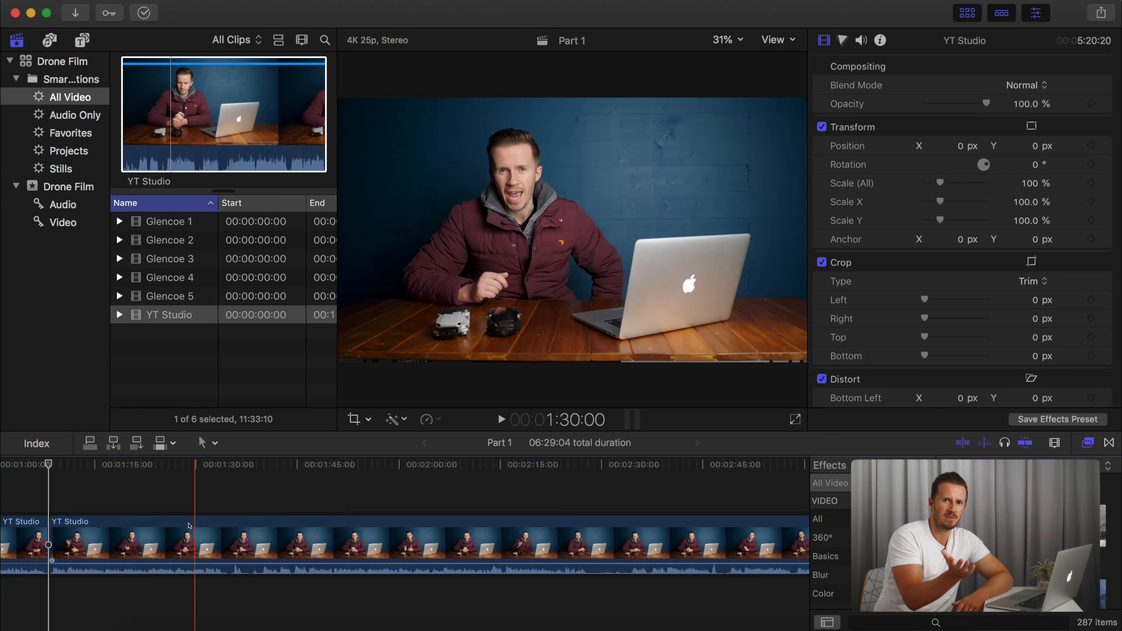
scroll(206, 522, "right", 2)
key("space")
scroll(247, 526, "right", 10)
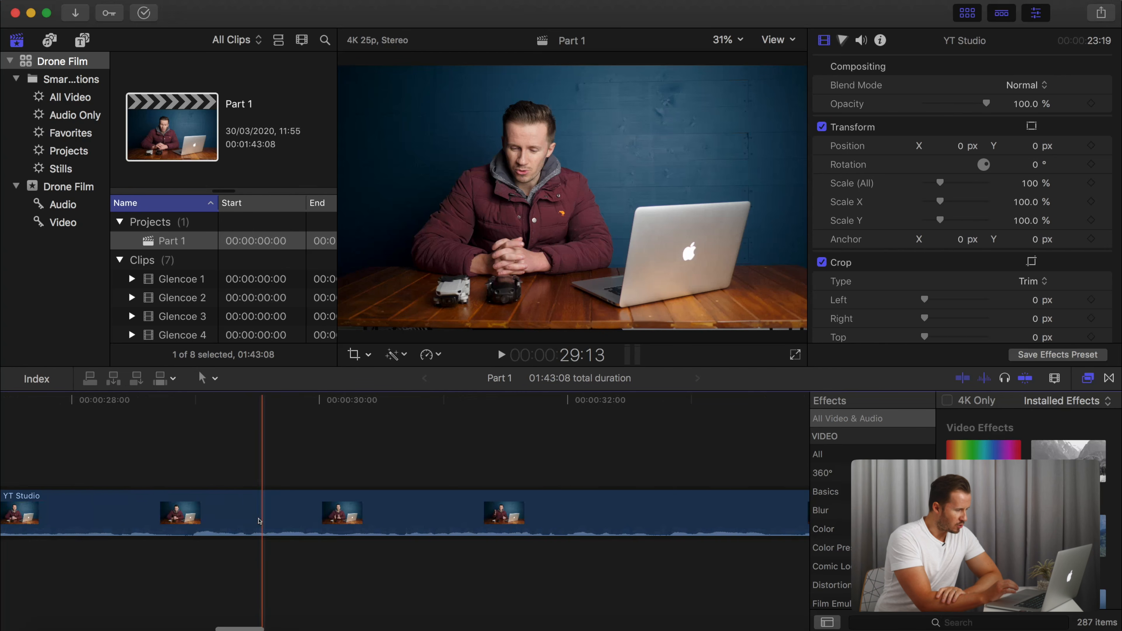
Zoom the timeline in for close detail and out to an overview of all the YT Studio clips.
key("super+equal")
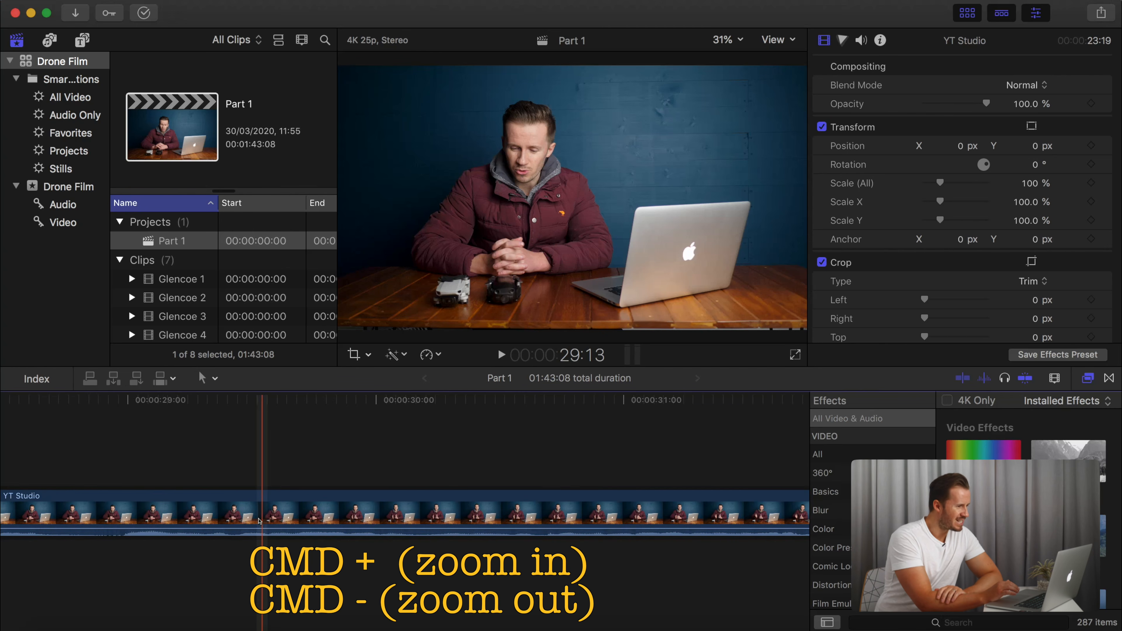
key("super+minus")
key("super+minus")
key("super+minus")
key("super+minus")
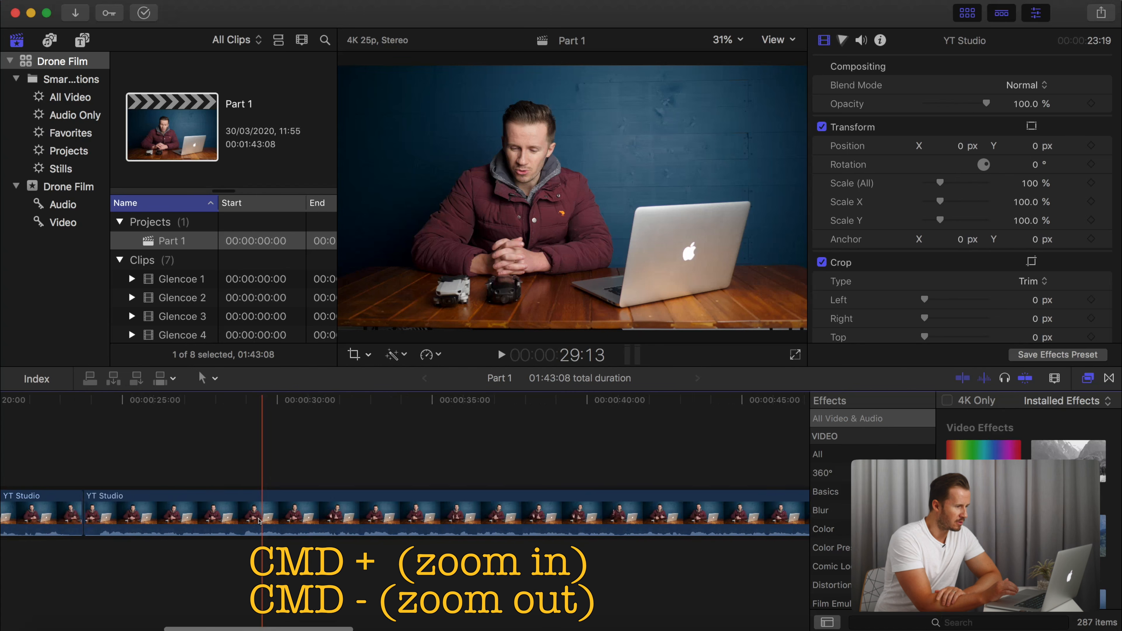
key("super+minus")
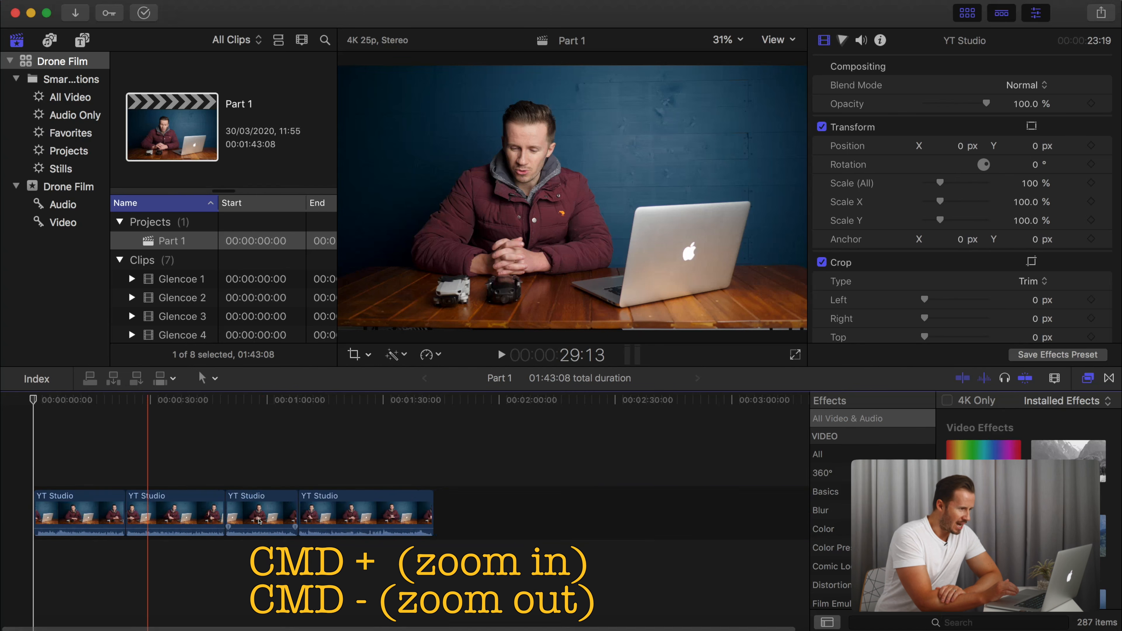
key("super+equal")
scroll(260, 520, "left", 5)
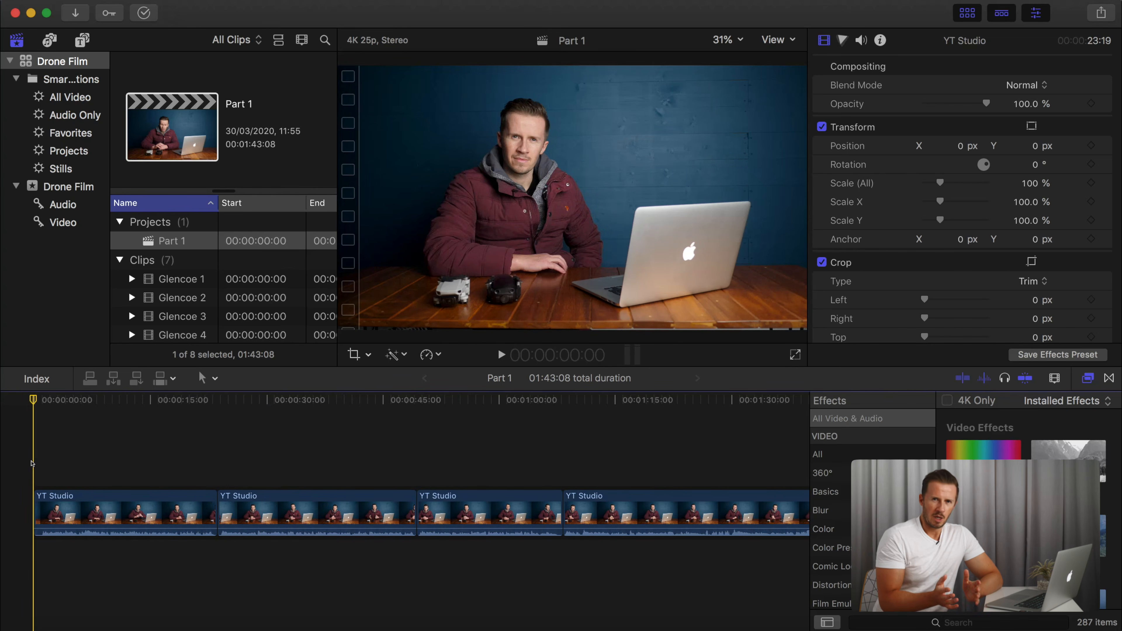
Jump the playhead forward through the edit points between the YT Studio clips and back to the project start.
key("Down")
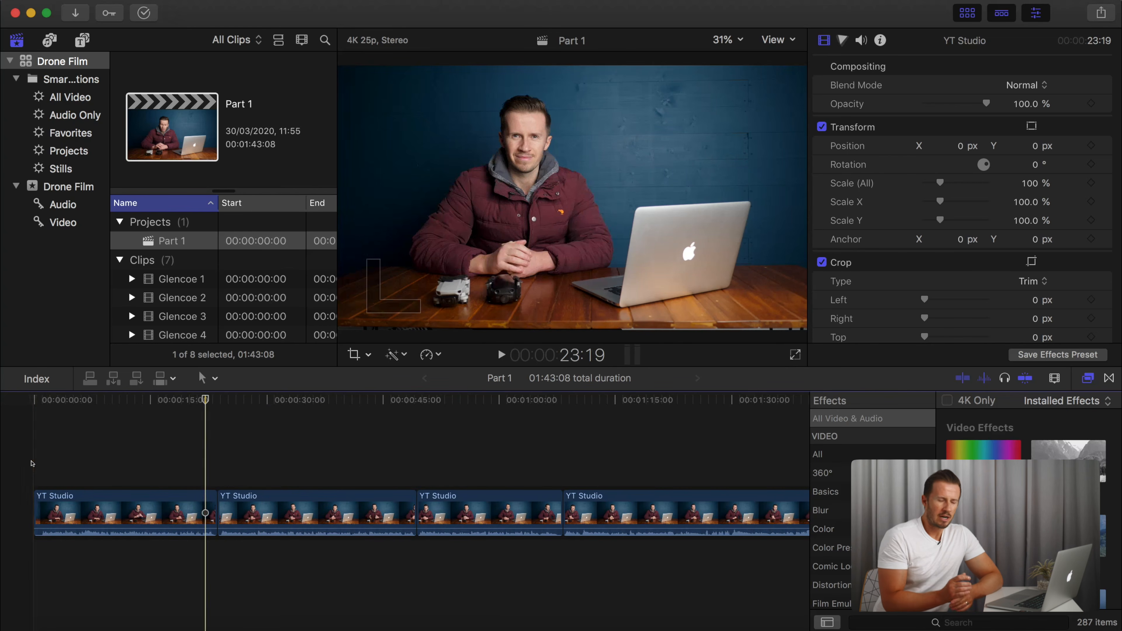
key("Down")
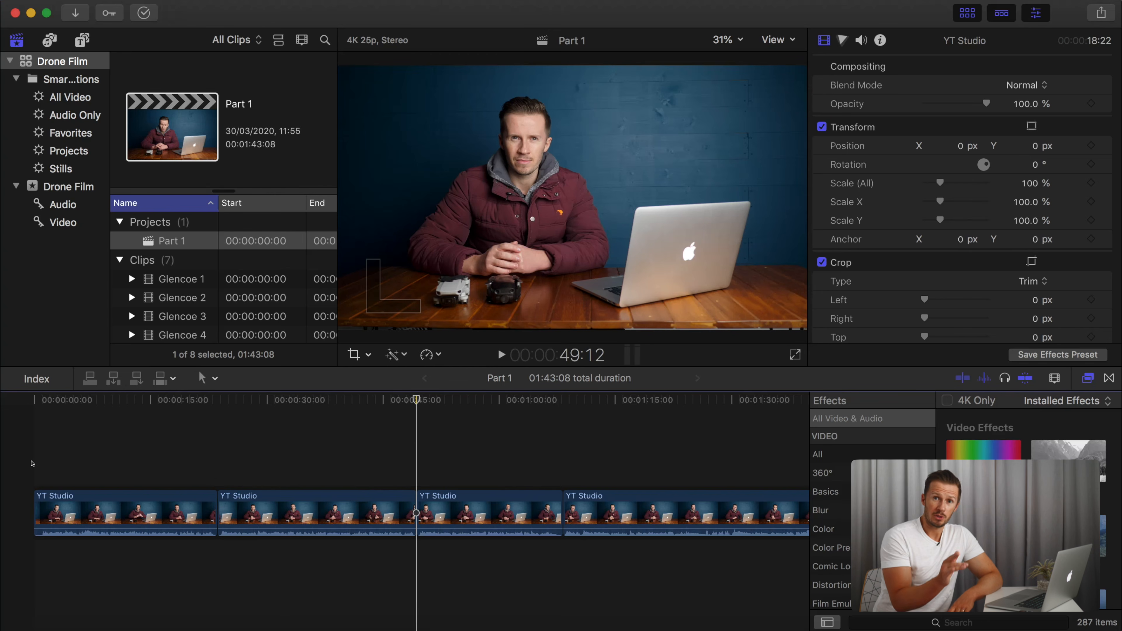
key("Down")
key("Up")
key("Up")
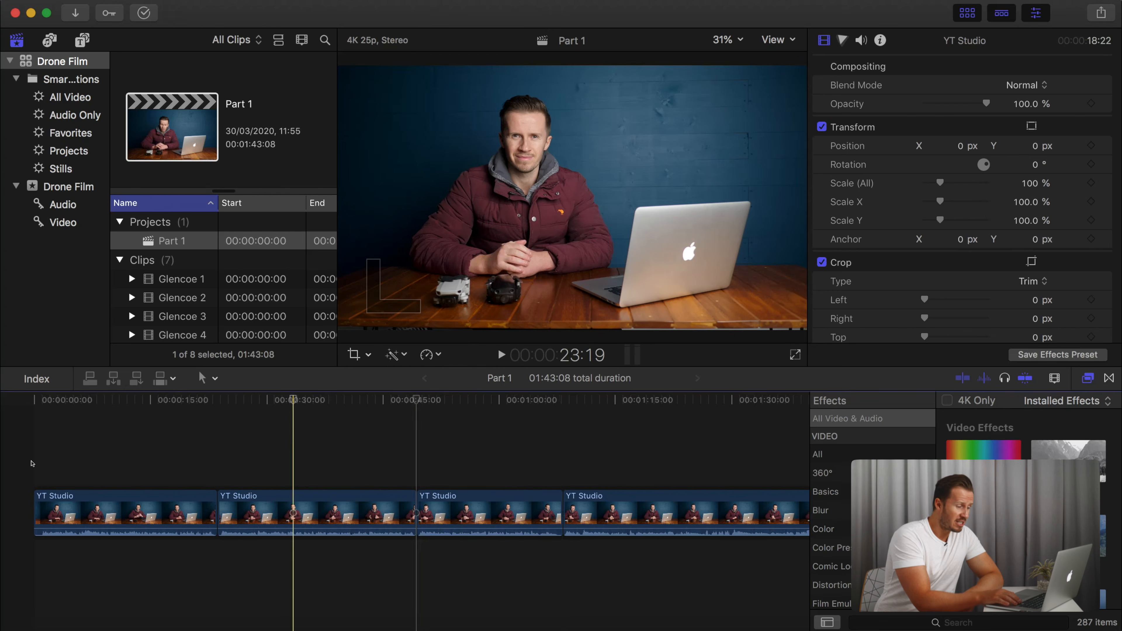
key("Up")
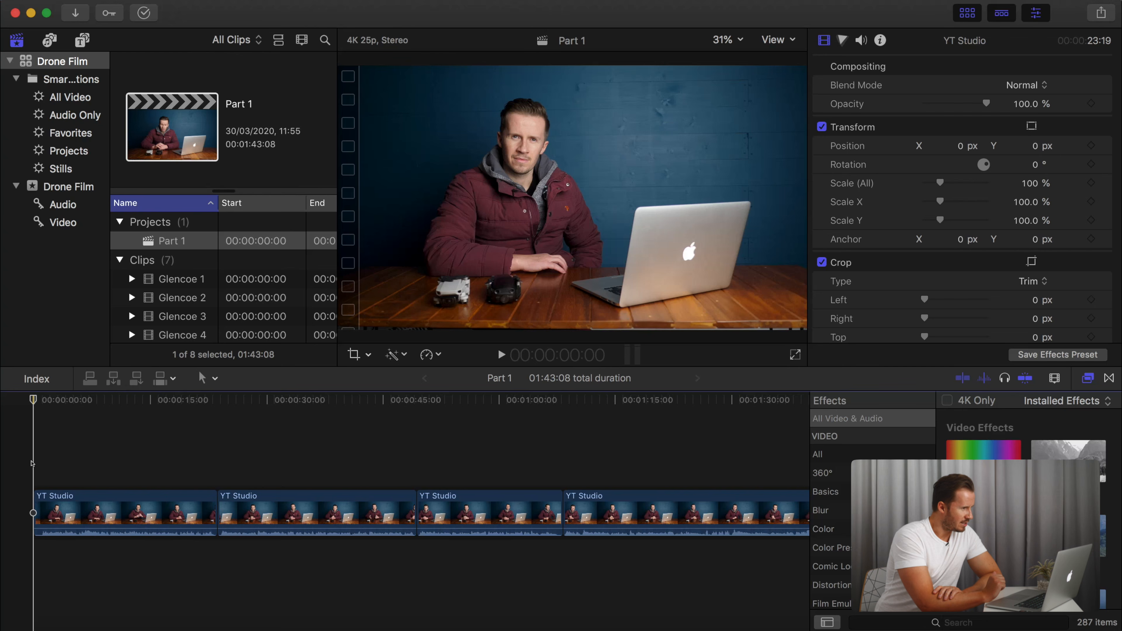
Filter the library browser to Favorites and display its clips as filmstrips, starting from the top of the list.
left_click(255, 40)
left_click(251, 81)
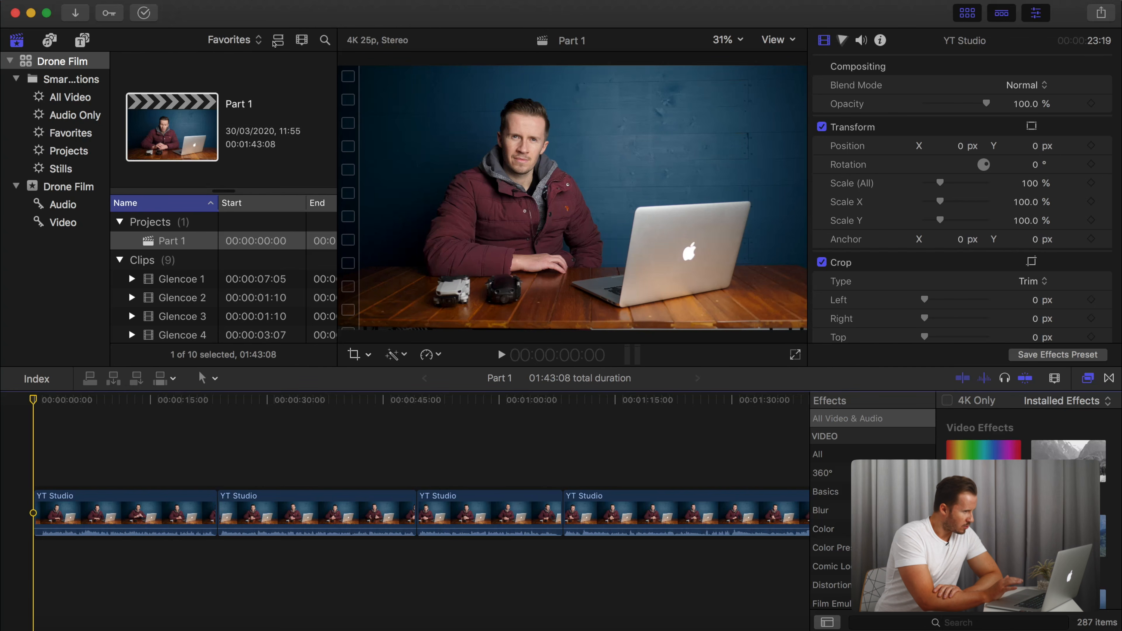
left_click(277, 41)
scroll(252, 84, "up", 2)
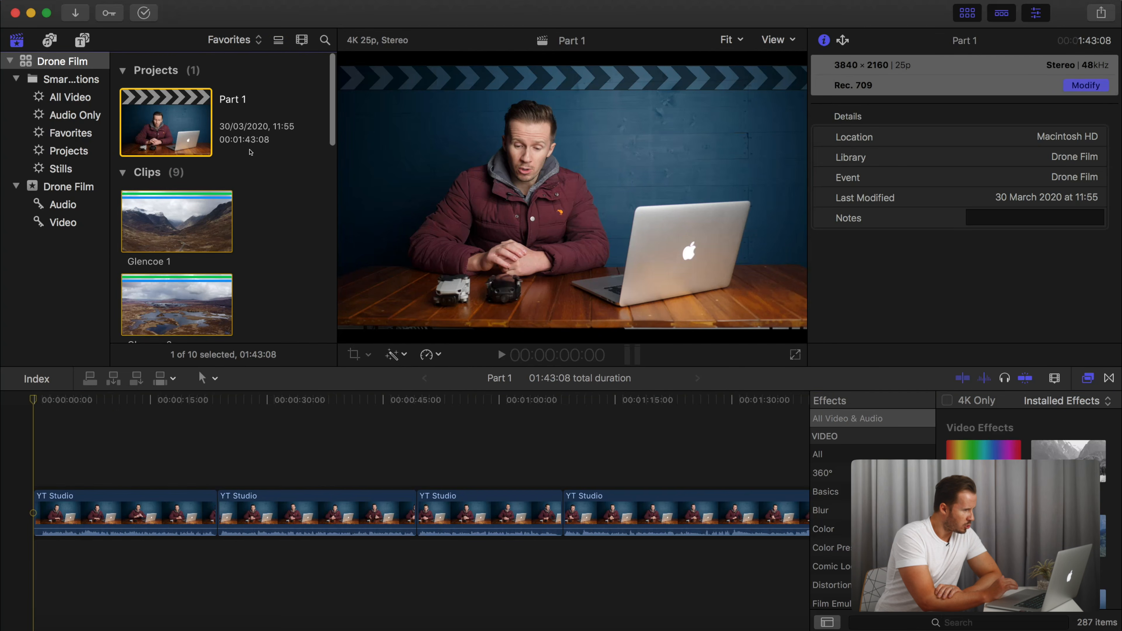
Widen the browser and connect the favorite Glencoe 1 clip above the primary storyline near the end of the first YT Studio clip.
left_click_drag(332, 162, 381, 162)
scroll(247, 177, "down", 2)
left_click(130, 122)
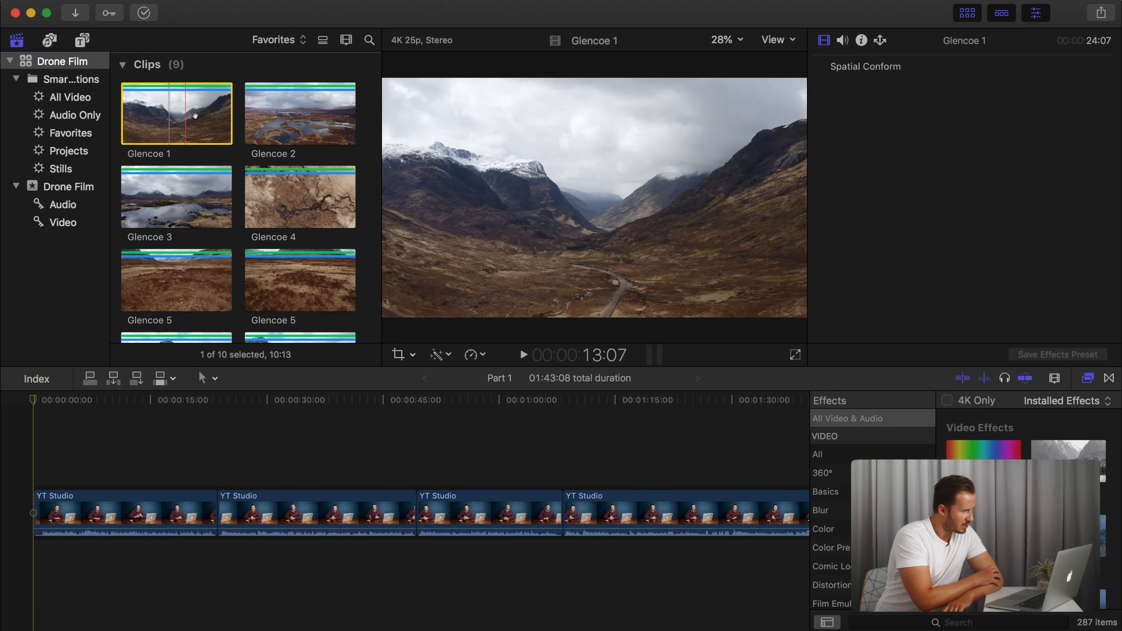
left_click_drag(165, 422, 172, 454)
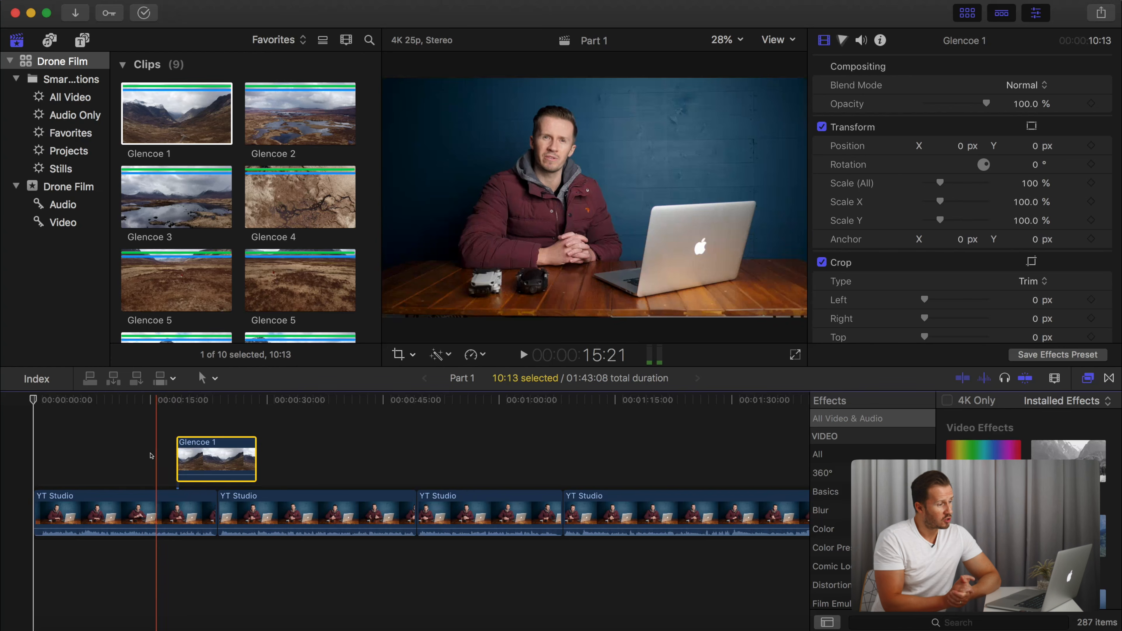
key("space")
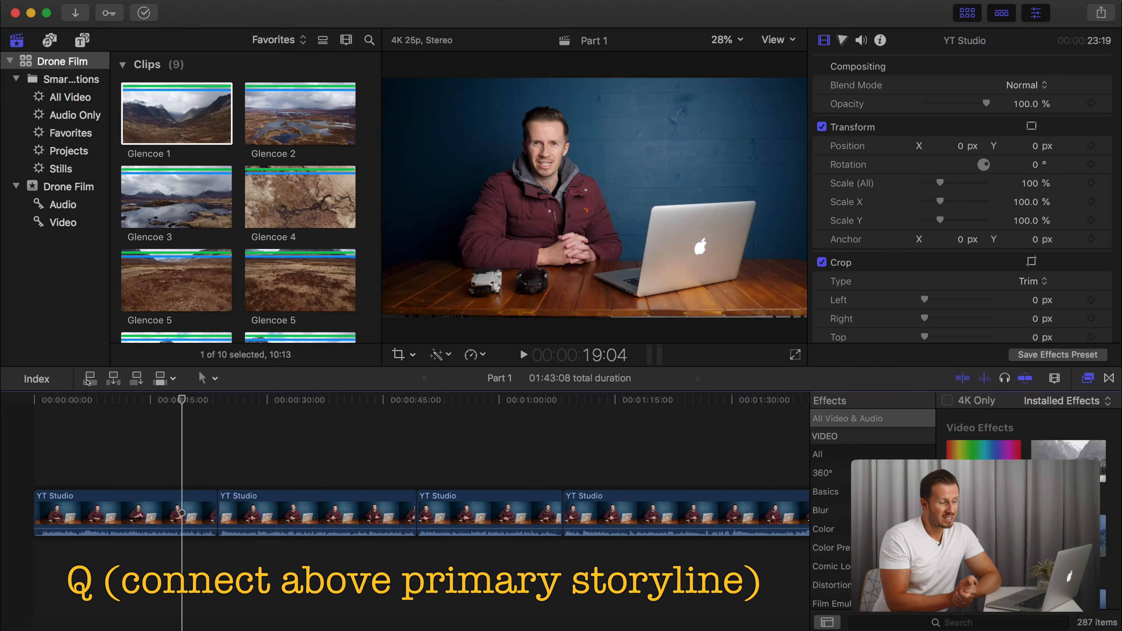
left_click(88, 379)
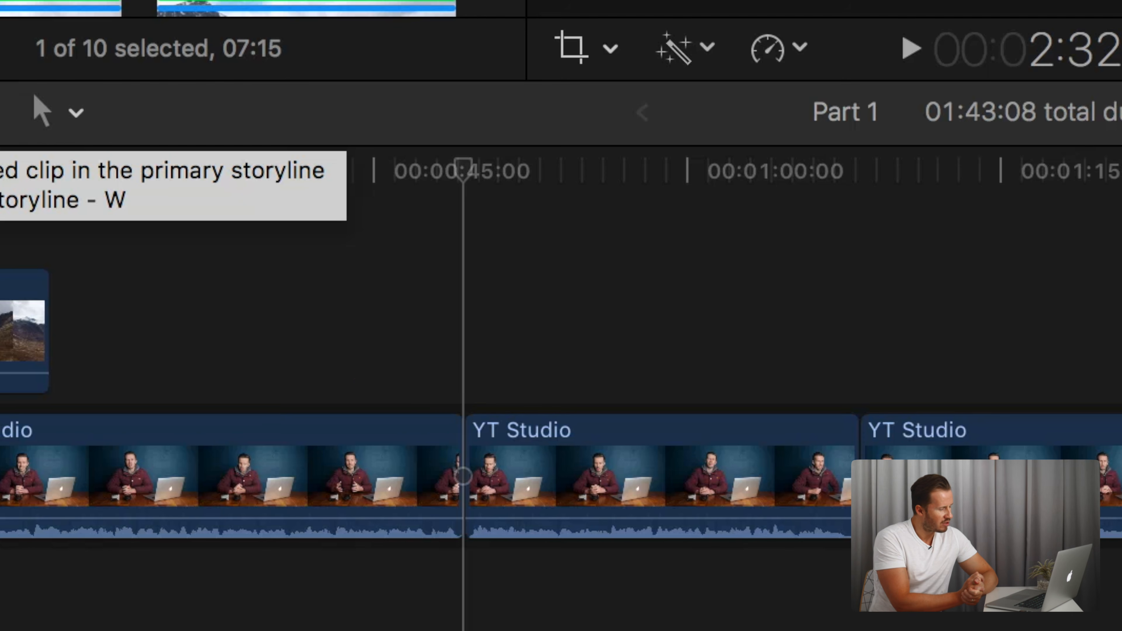
Insert Glencoe 2 between the second and third YT Studio clips and move it above the primary storyline, directly after Glencoe 1.
key("w")
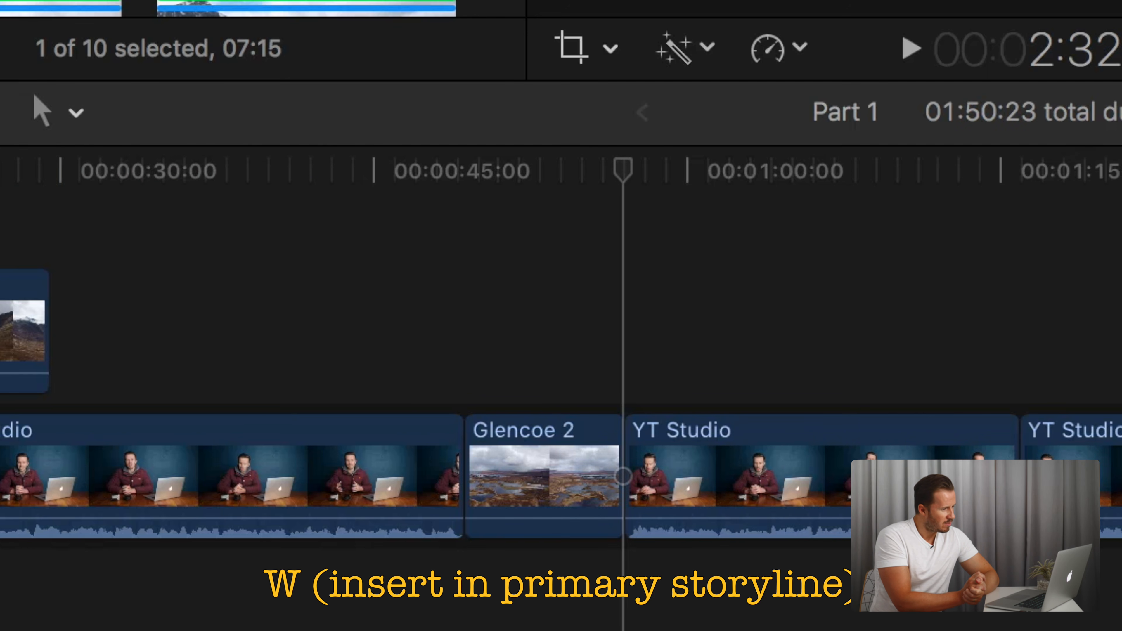
left_click(516, 466)
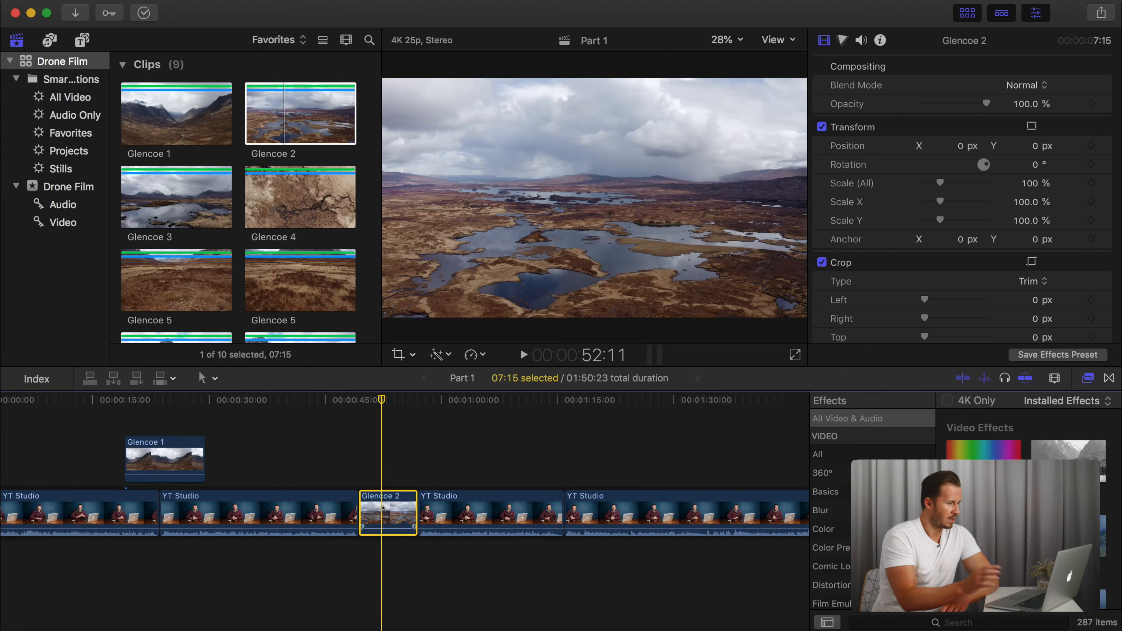
left_click_drag(383, 508, 240, 453)
scroll(239, 453, "left", 2)
scroll(239, 455, "left", 1)
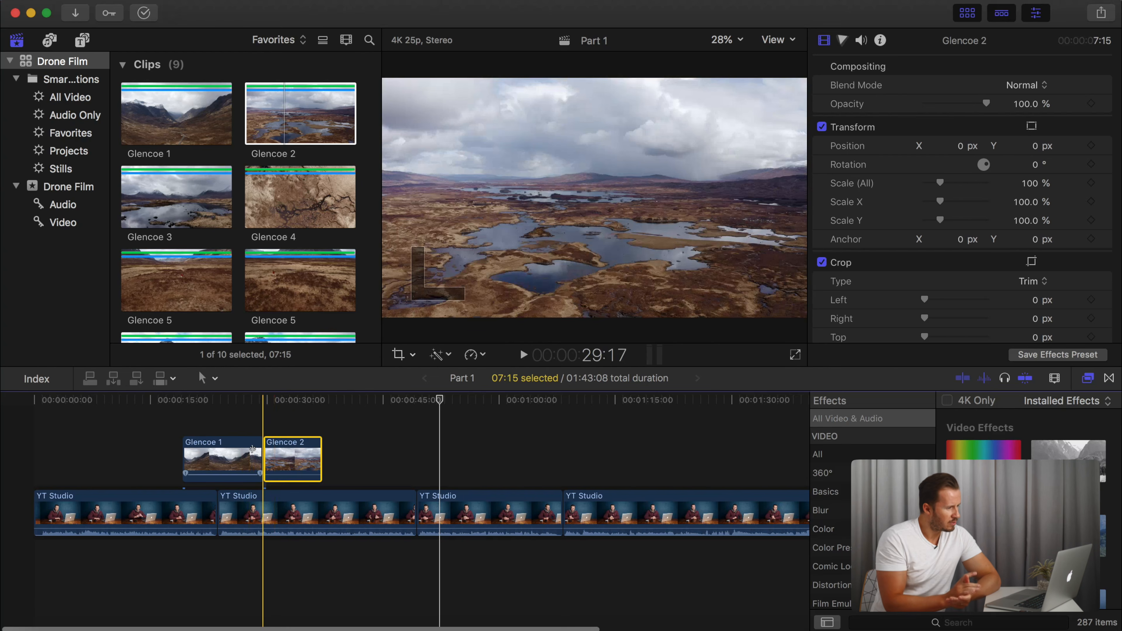
Shorten Glencoe 1, group it with Glencoe 2 into one connected storyline, and adjust the edit point between them.
mouse_move(252, 449)
left_mouse_down()
mouse_move(224, 454)
mouse_move(258, 452)
left_mouse_up()
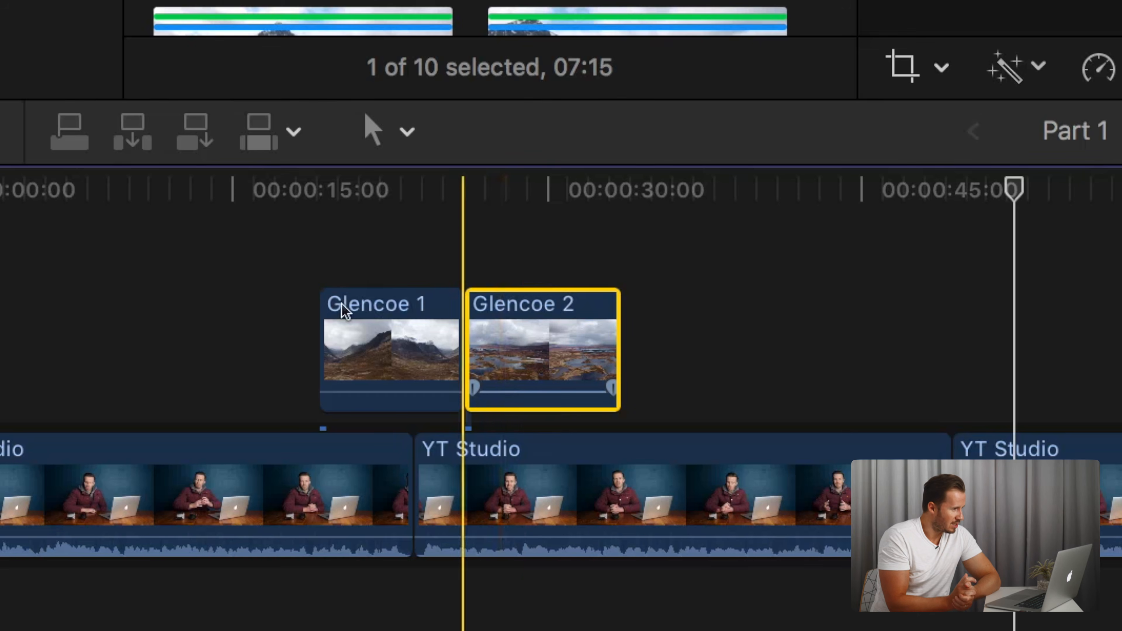
left_click_drag(160, 449, 394, 429)
key("alt+g")
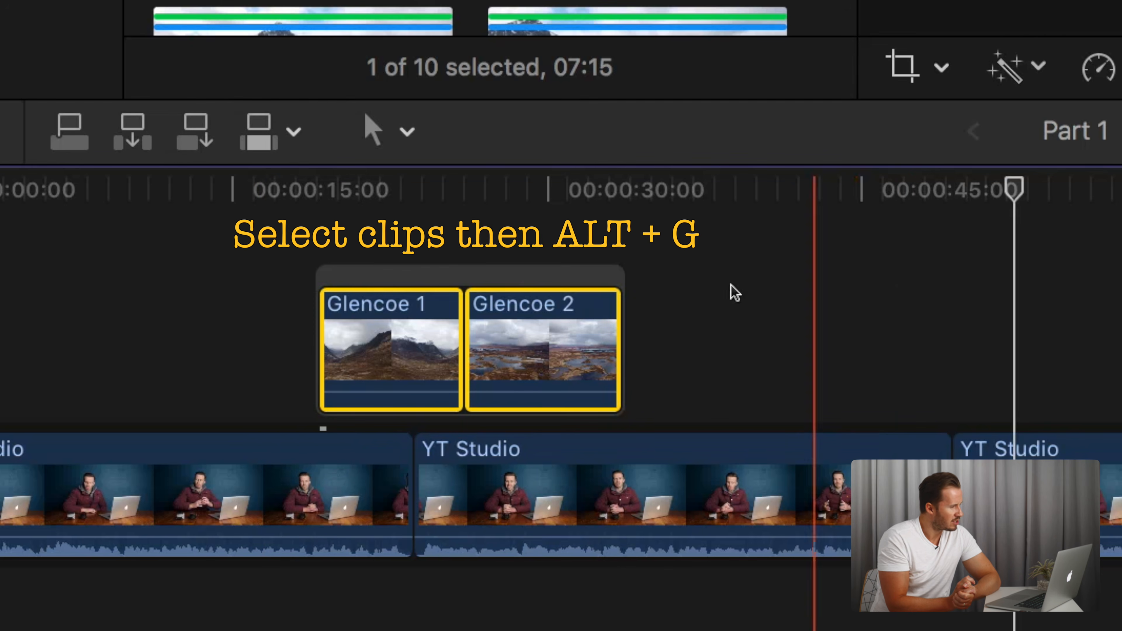
mouse_move(463, 340)
left_mouse_down()
mouse_move(507, 341)
mouse_move(413, 340)
mouse_move(529, 340)
mouse_move(484, 346)
left_mouse_up()
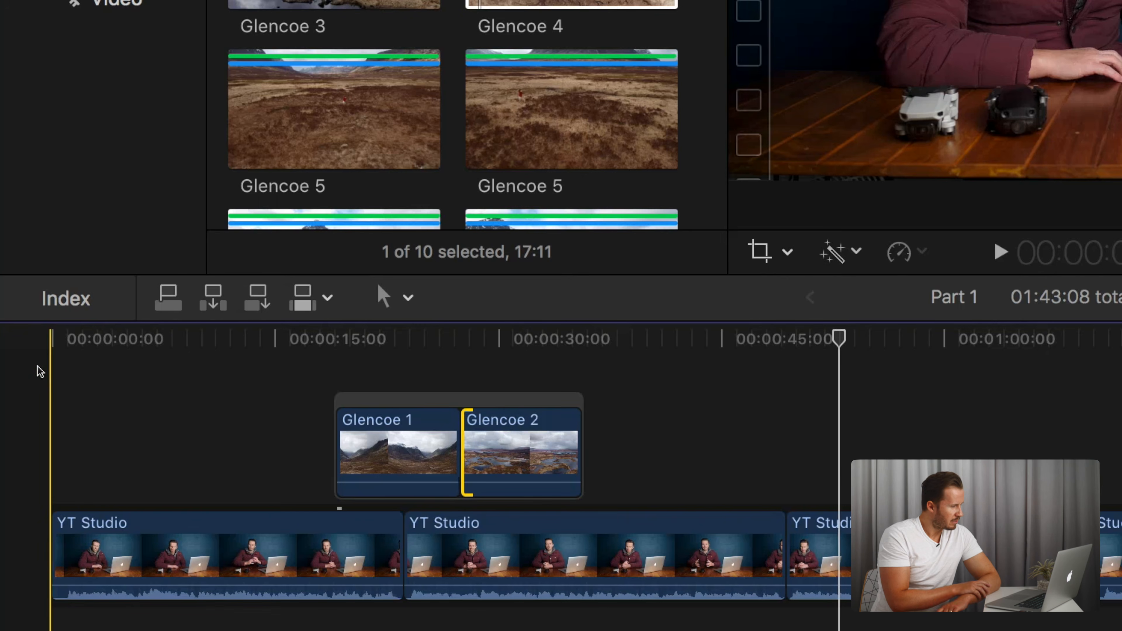
Insert Glencoe 4 at the very start of the project and trim both its ends to leave about 4 seconds.
left_click(38, 367)
key("w")
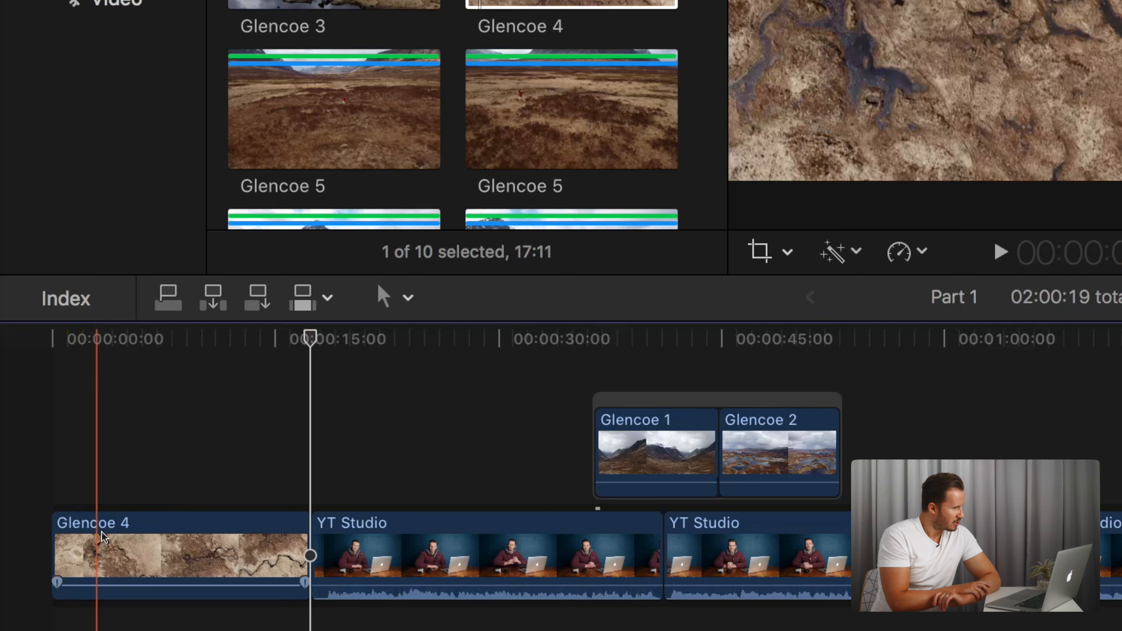
left_click(110, 548)
left_click_drag(55, 549, 186, 548)
left_click_drag(304, 530, 234, 531)
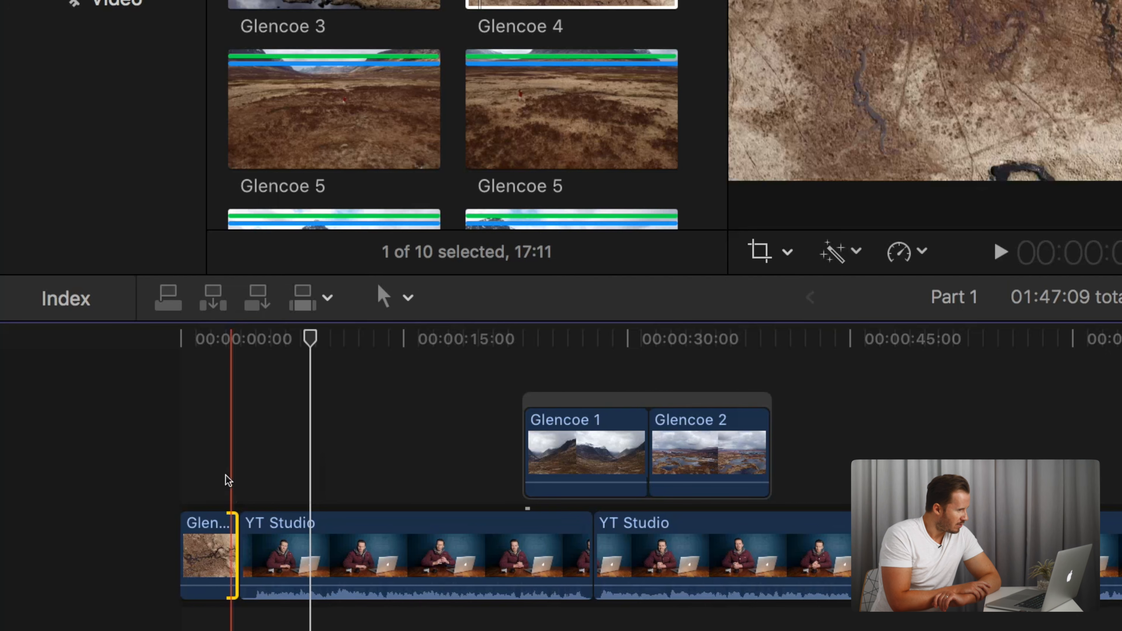
Insert a Glencoe 5 favorite right after Glencoe 4, trim its start to leave about 4 seconds, and play the result.
left_click(230, 469)
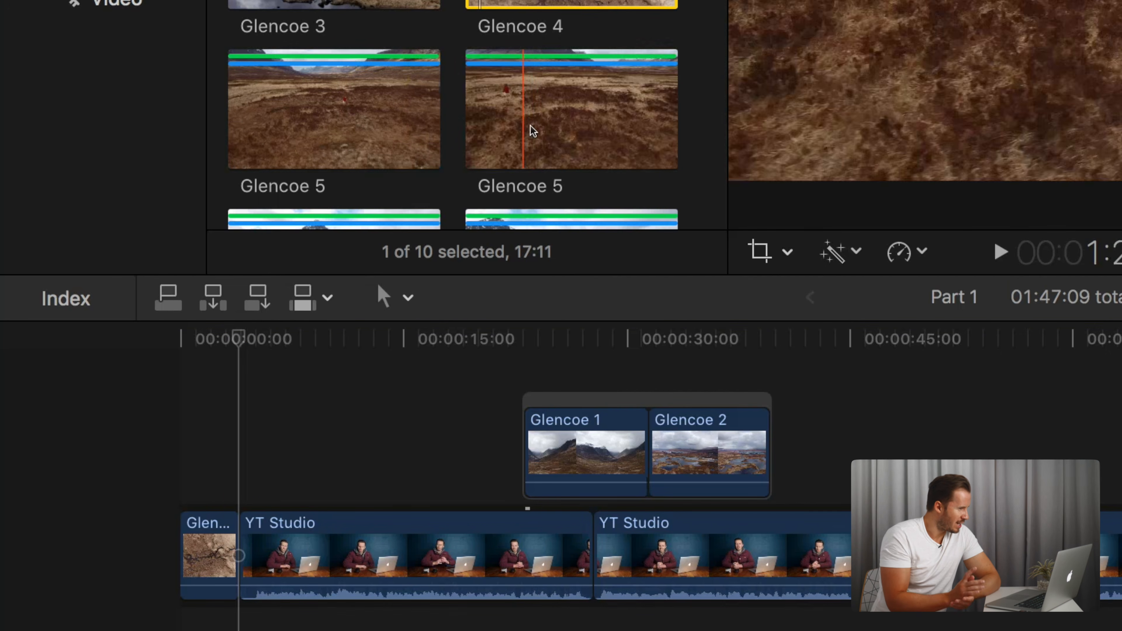
left_click(506, 116)
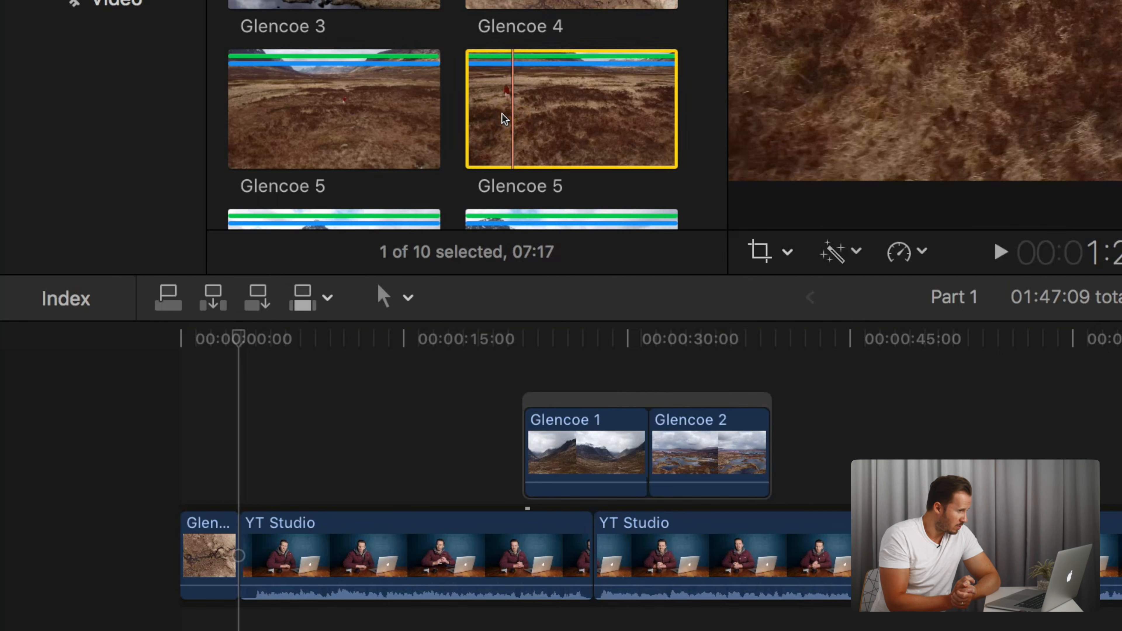
key("w")
key("space")
key("space")
left_click_drag(243, 532, 285, 533)
key("space")
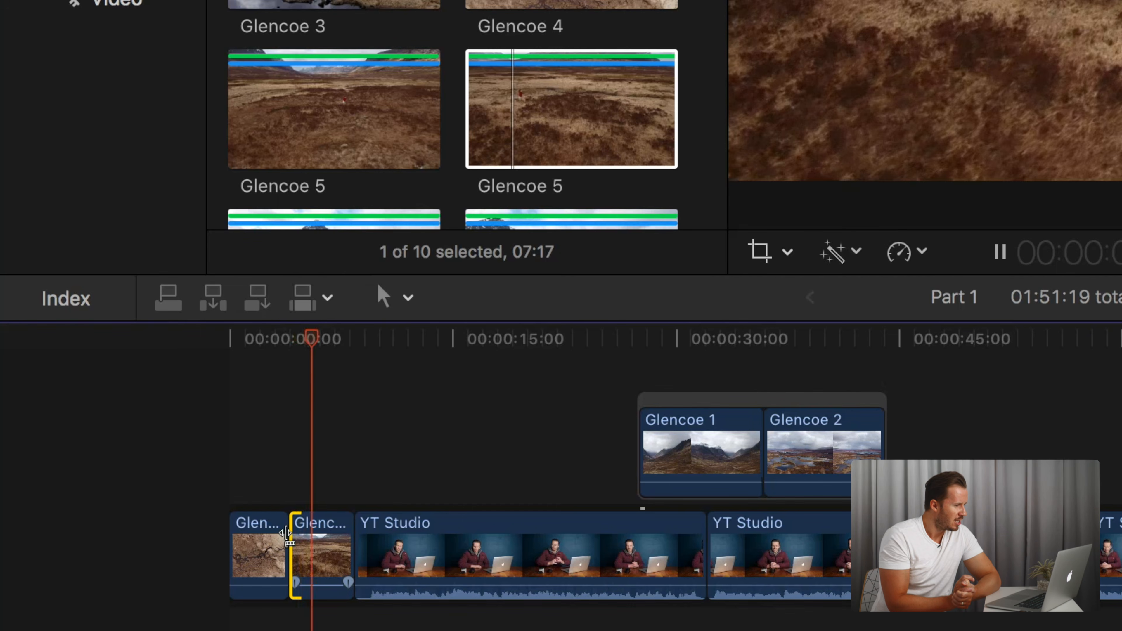
key("space")
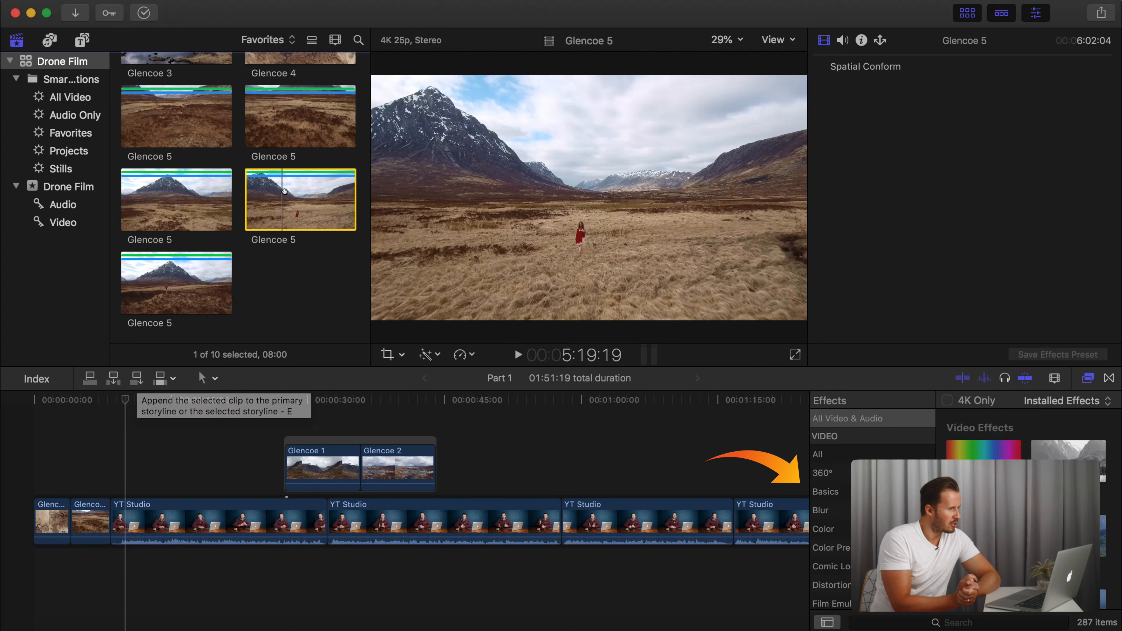
Append the Glencoe 5 favorite with the figure in red before the mountains to the end of the primary storyline.
key("e")
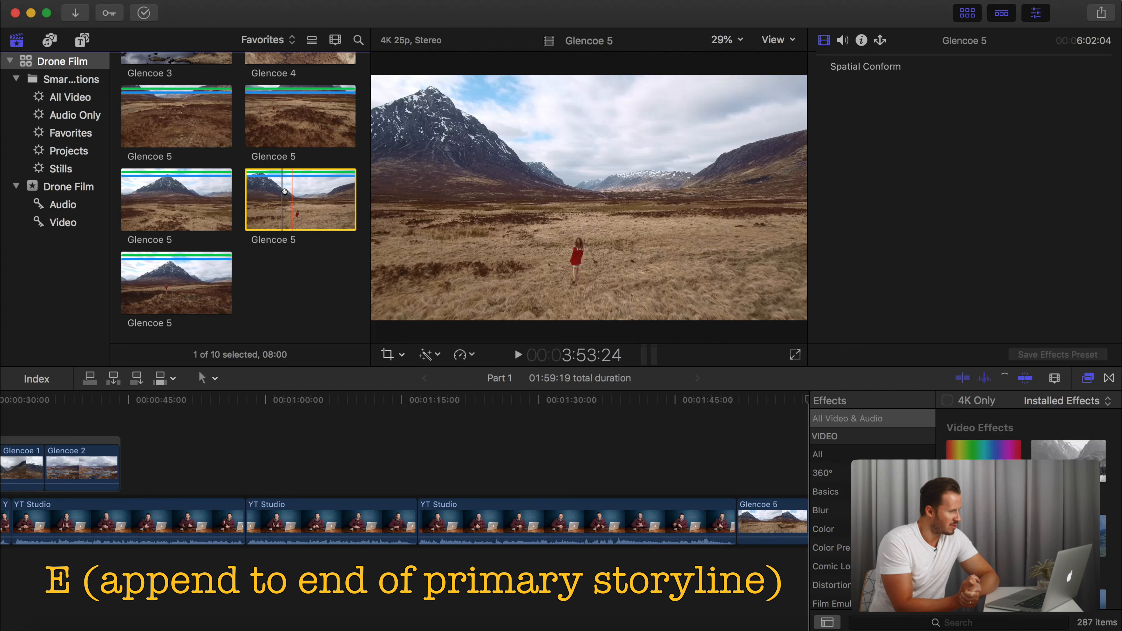
scroll(625, 547, "right", 3)
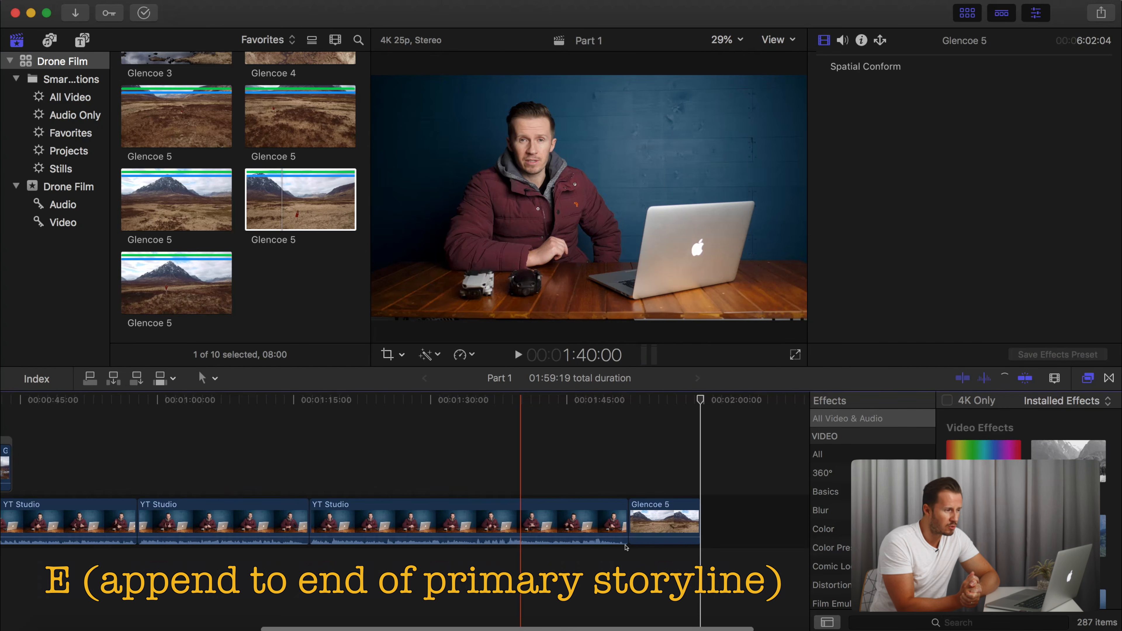
left_click(625, 547)
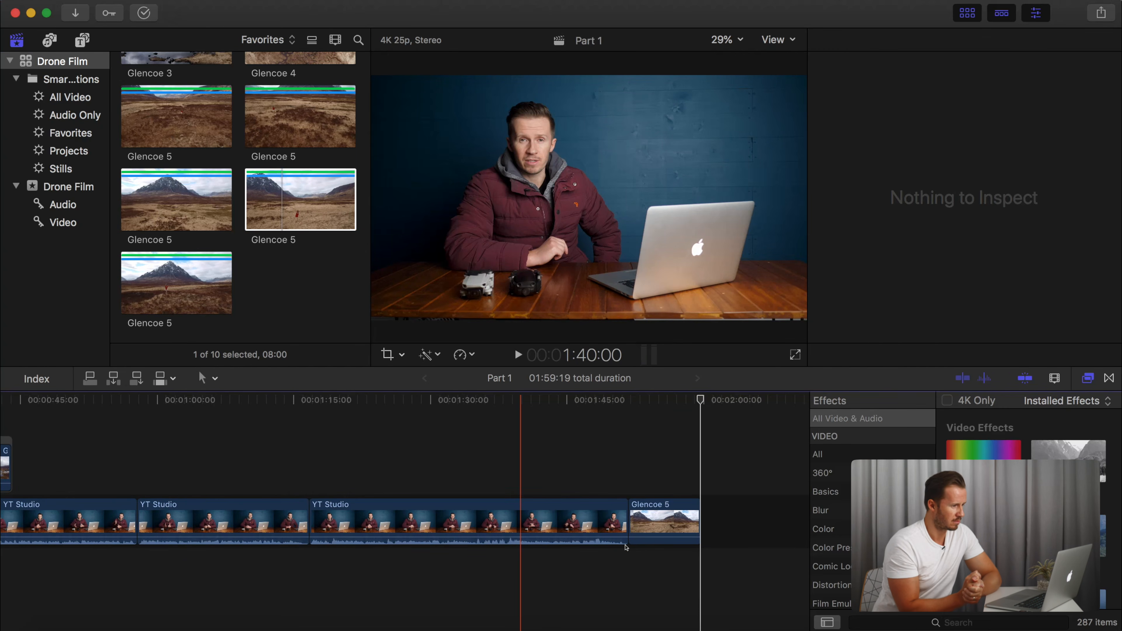
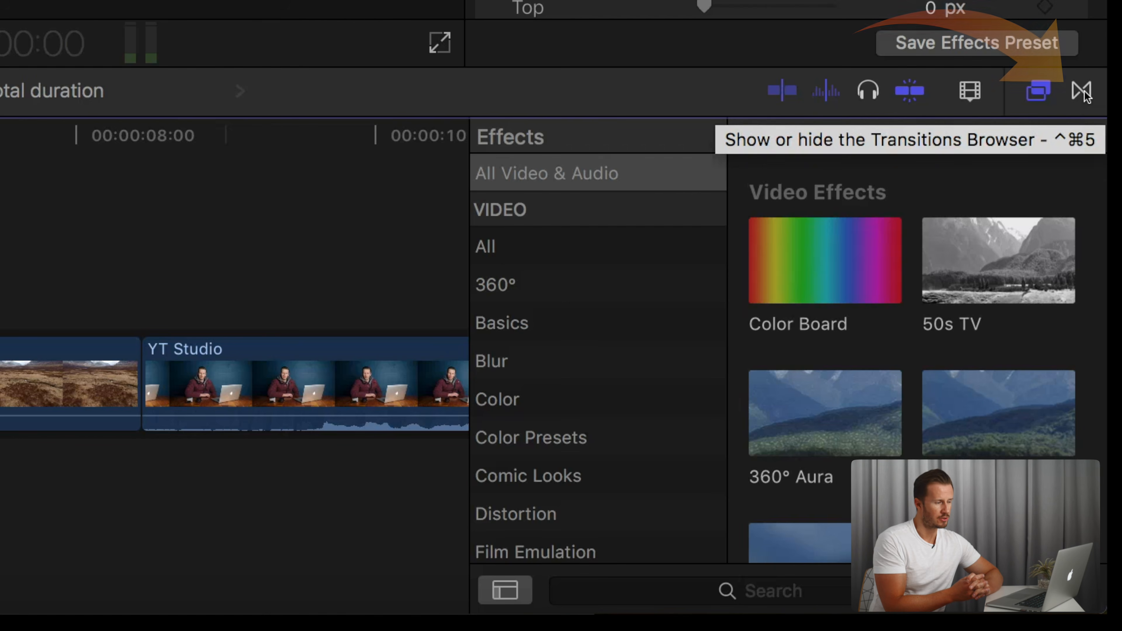
Find the Fade To Color transition by searching for "fade", add it to the start of Glencoe 4, and preview it.
left_click(1110, 378)
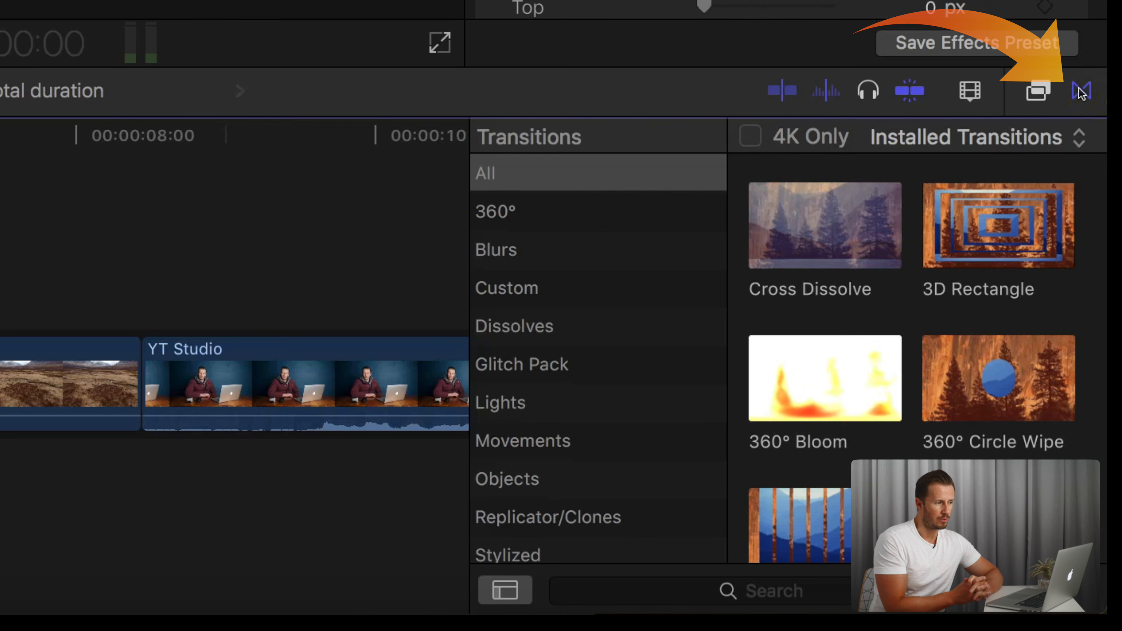
left_click(742, 589)
type("fade")
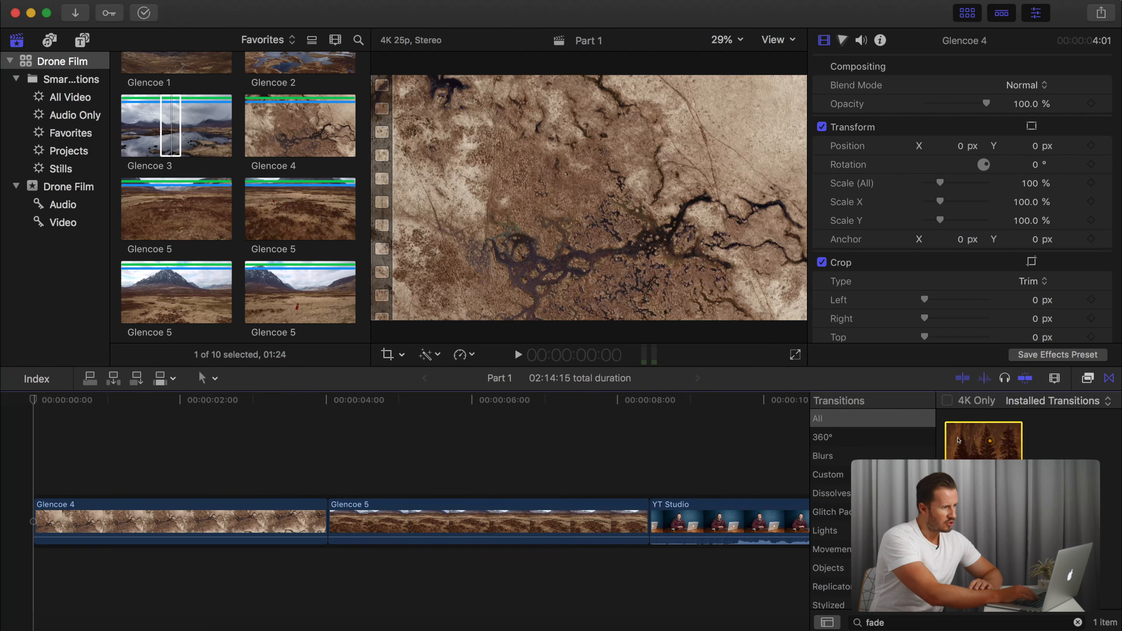
left_click_drag(817, 225, 95, 519)
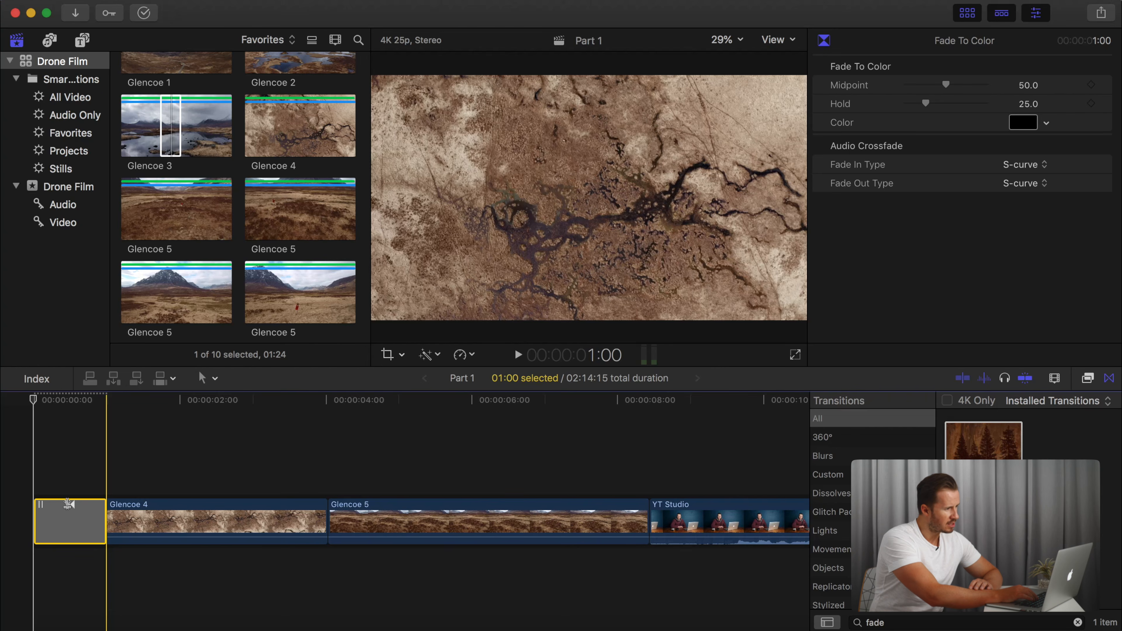
key("space")
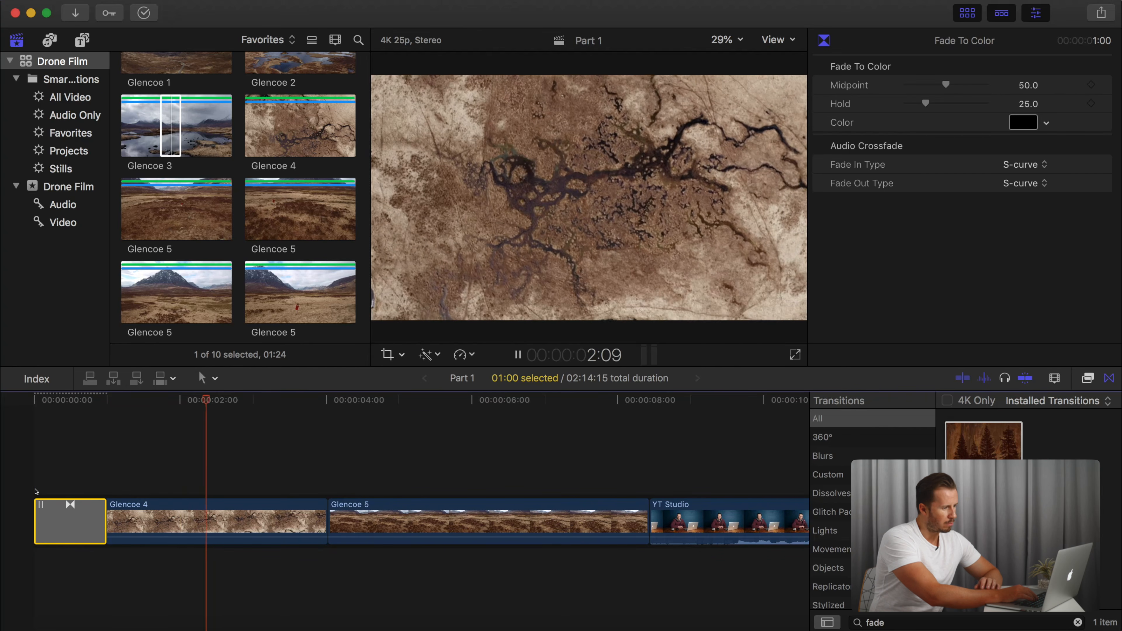
key("space")
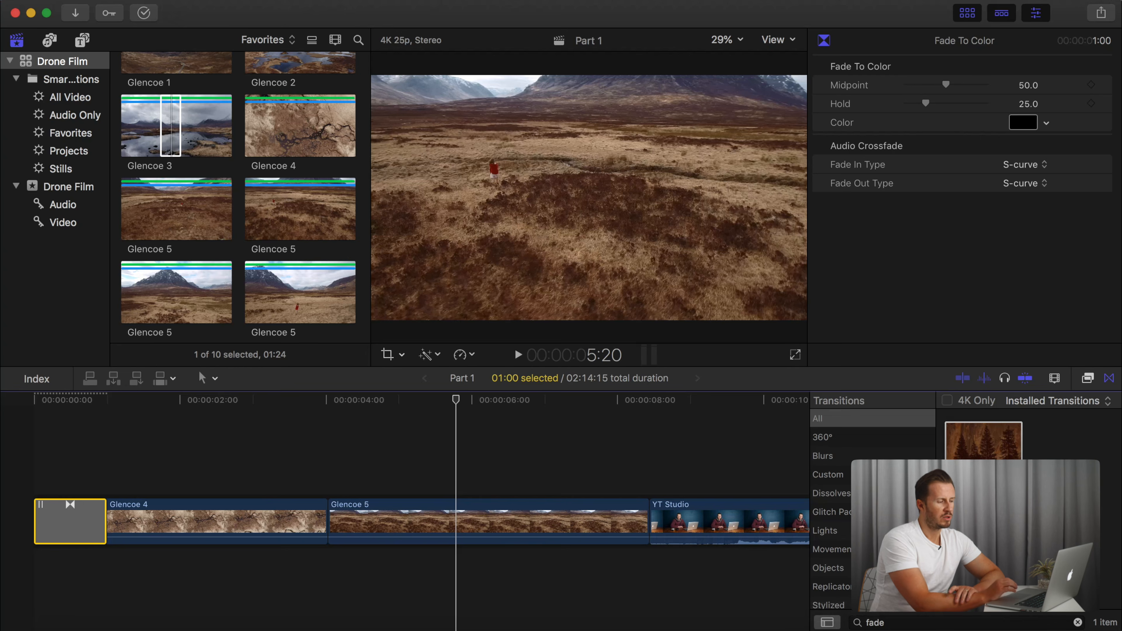
Clear the transition search, add a Cross Dissolve between Glencoe 4 and Glencoe 5, and preview it.
left_click(1078, 622)
left_click(985, 451)
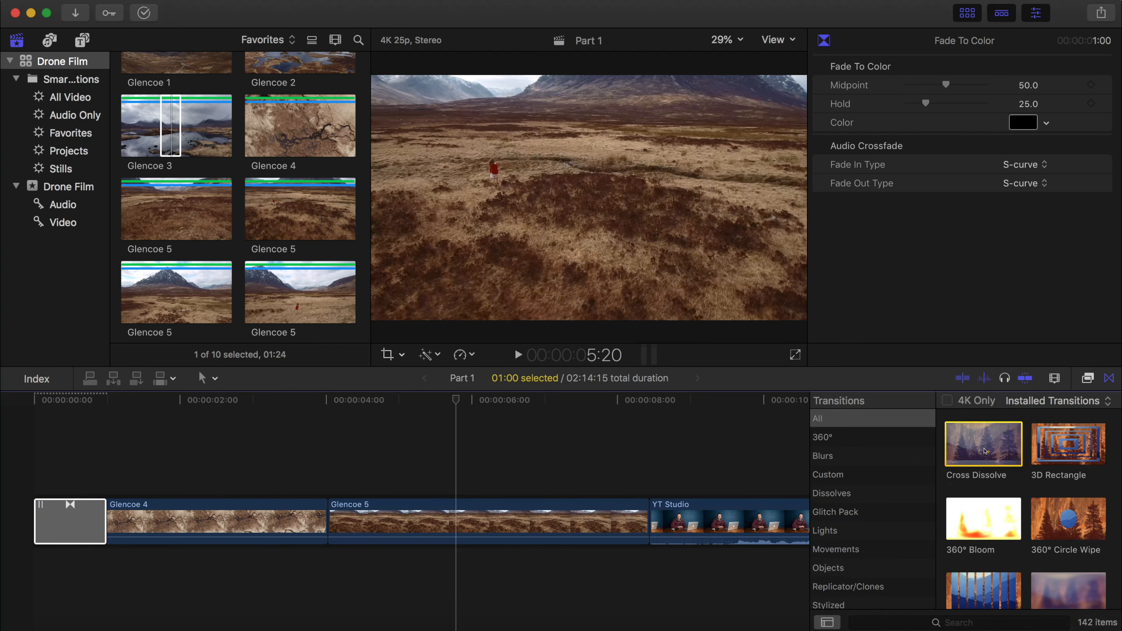
left_click_drag(984, 451, 327, 508)
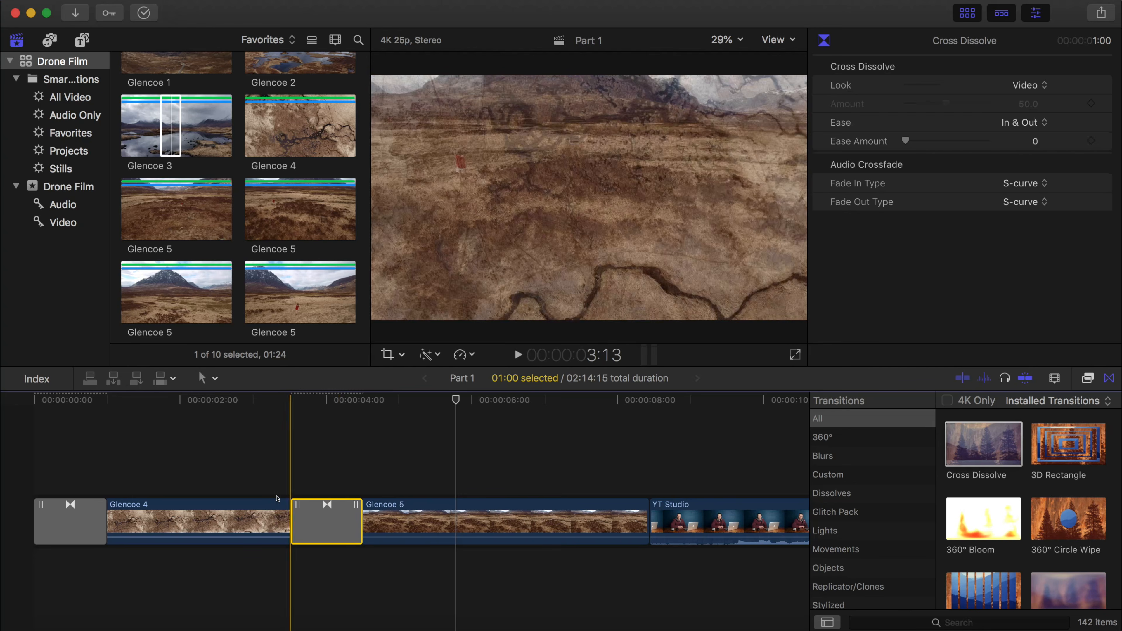
key("space")
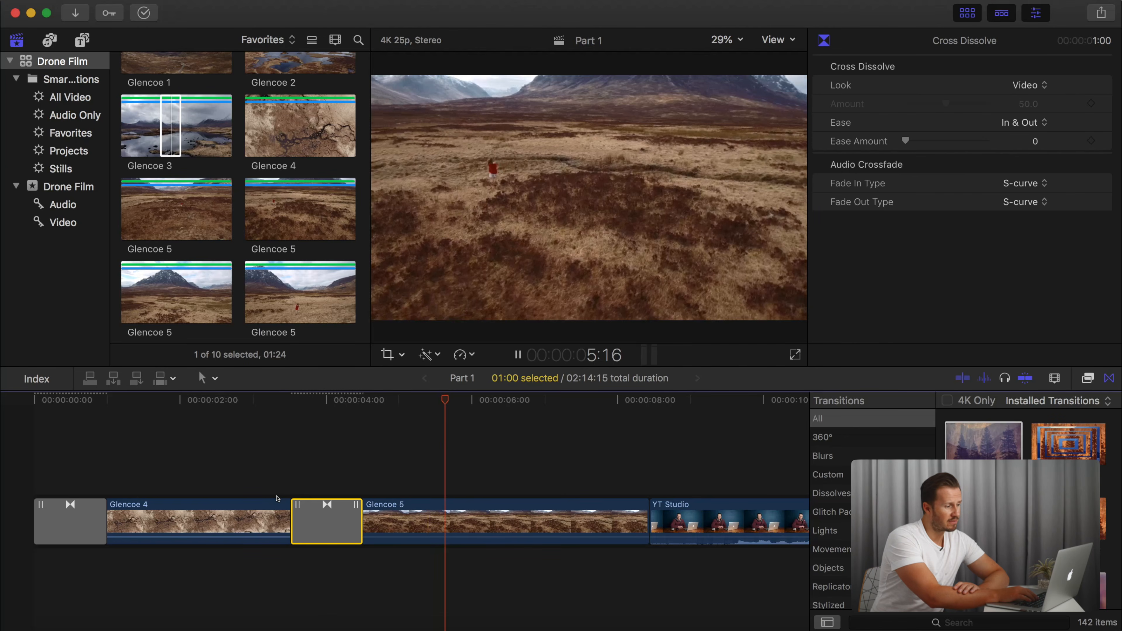
key("space")
Lengthen the Cross Dissolve between Glencoe 4 and Glencoe 5 and play it back.
left_click_drag(355, 525, 466, 522)
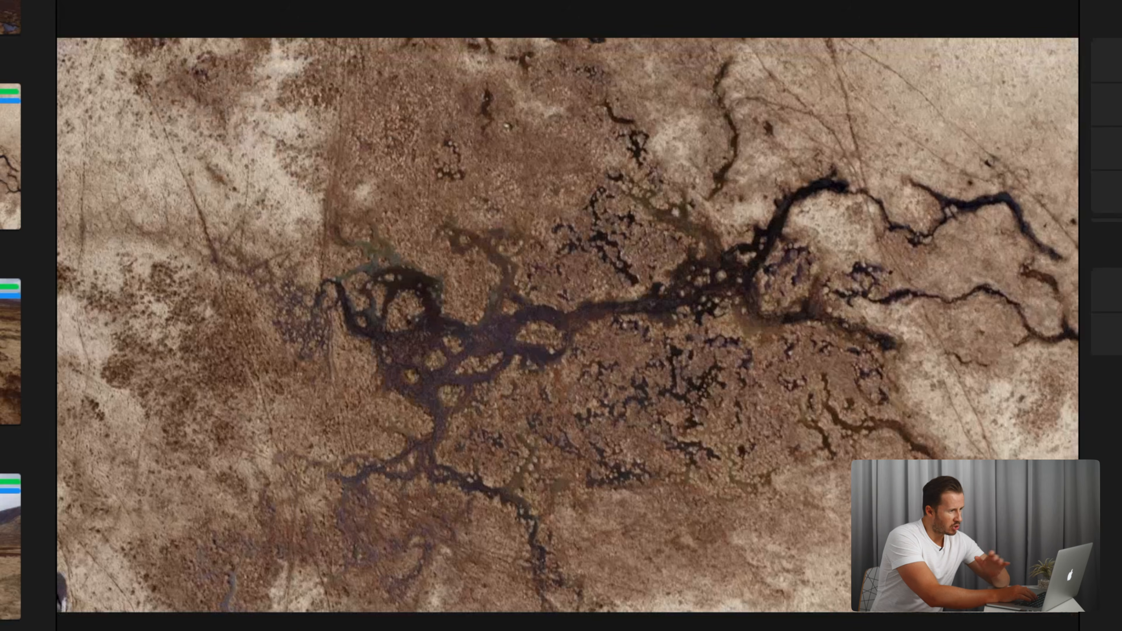
key("space")
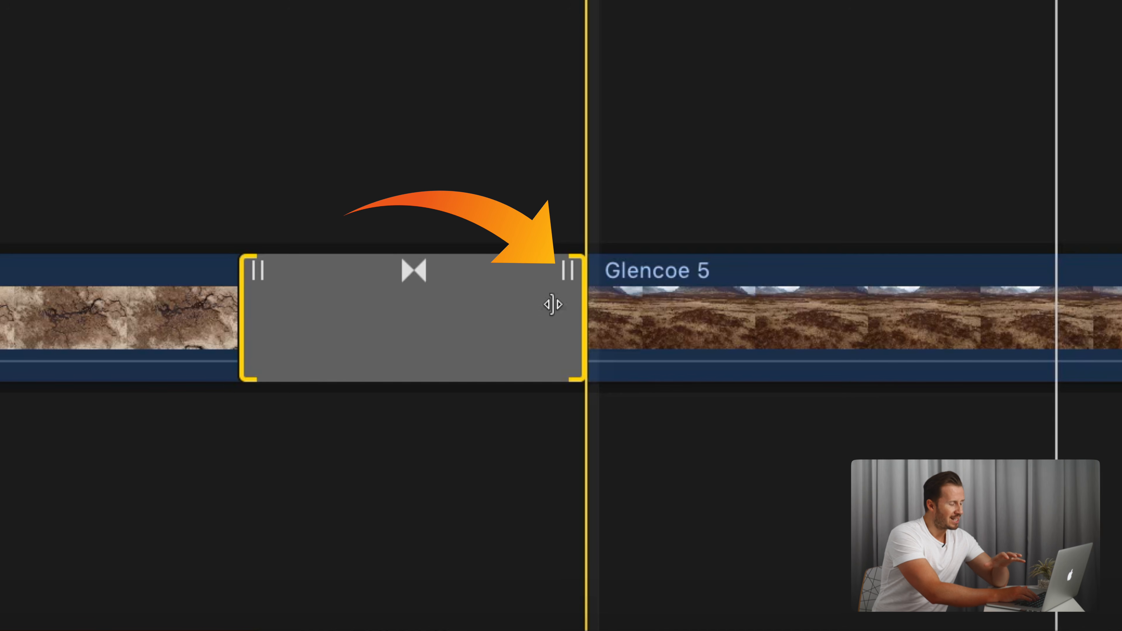
left_click_drag(570, 263, 656, 308)
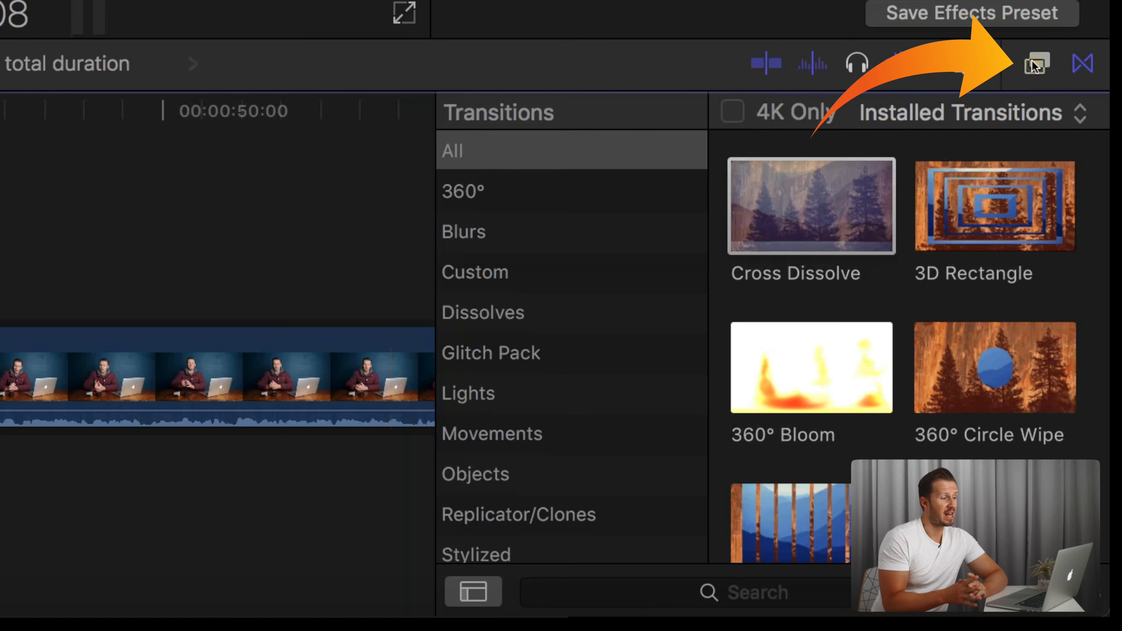
Show the Effects browser and look through the installed video effects.
left_click(1034, 66)
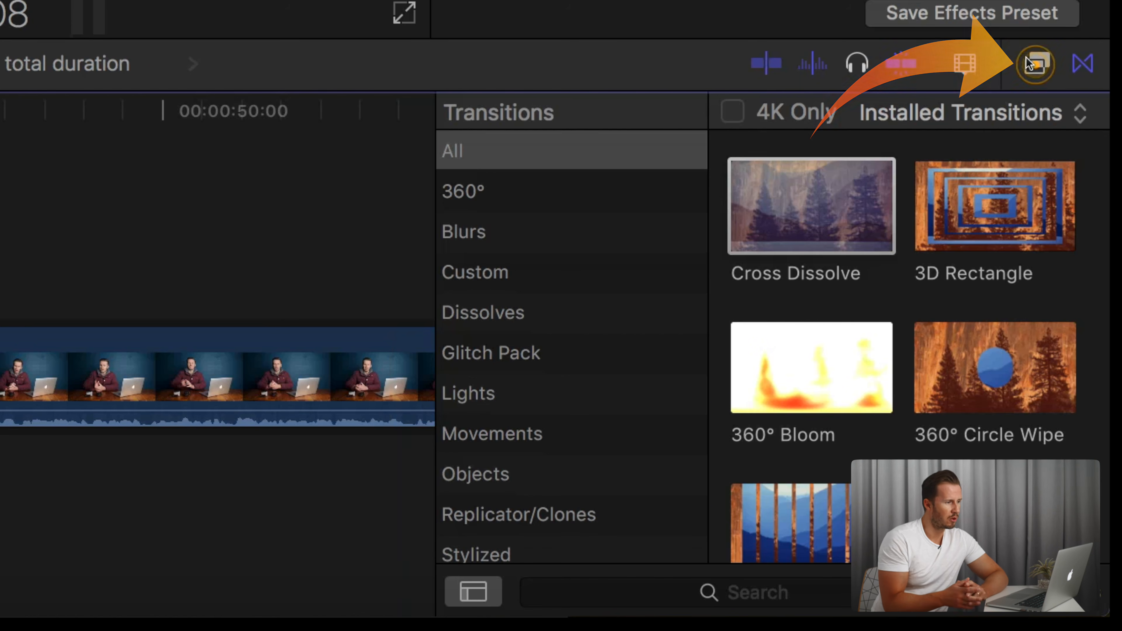
scroll(850, 306, "down", 20)
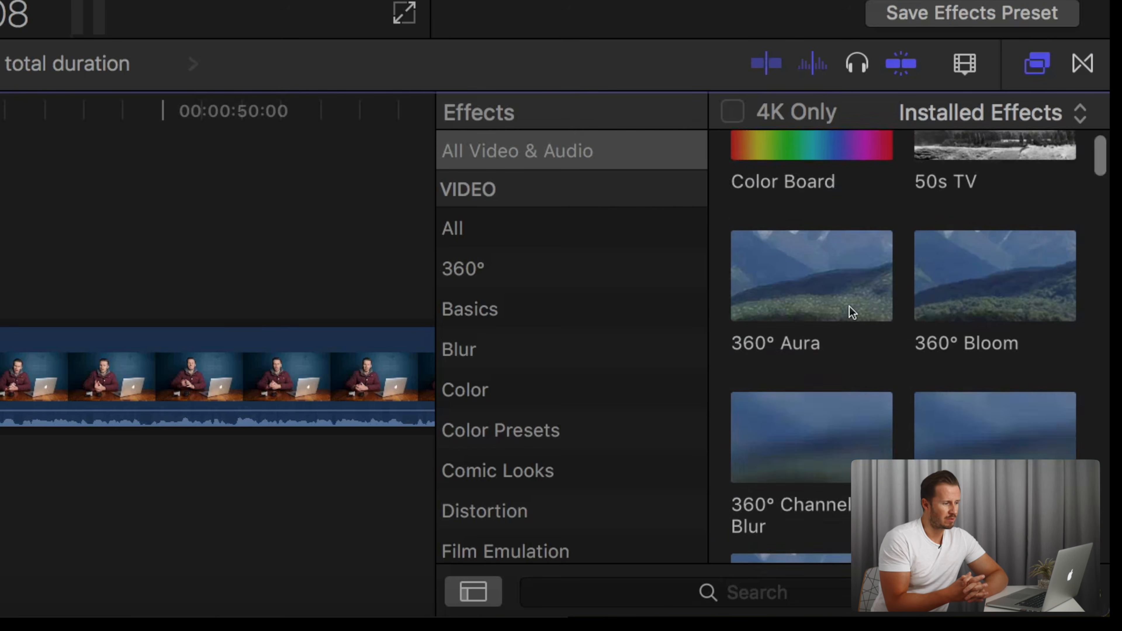
scroll(850, 306, "down", 20)
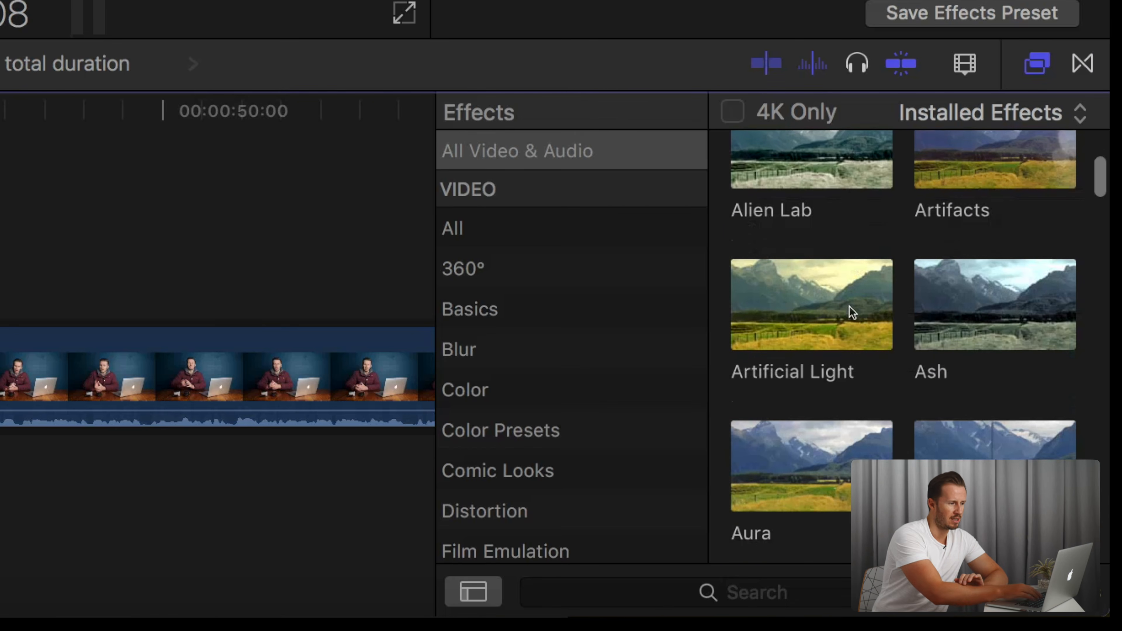
scroll(849, 307, "down", 8)
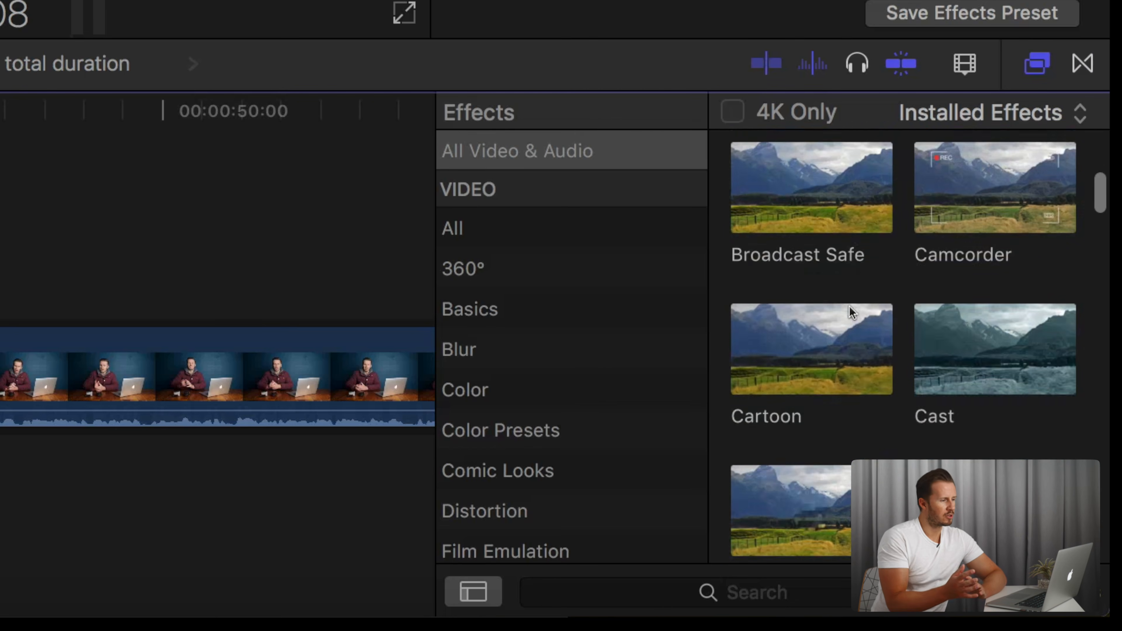
Preview the 50s TV video effect on the Glencoe 1 clip and apply it.
scroll(849, 307, "up", 4)
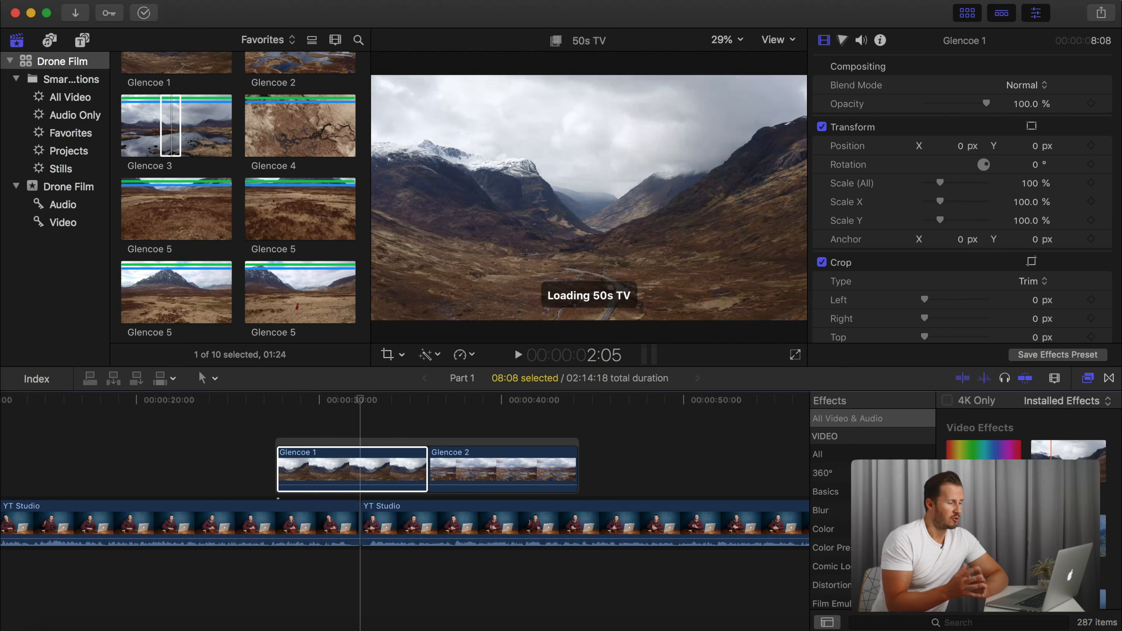
mouse_move(1074, 462)
left_mouse_down()
mouse_move(730, 434)
mouse_move(392, 469)
mouse_move(1064, 465)
left_mouse_up()
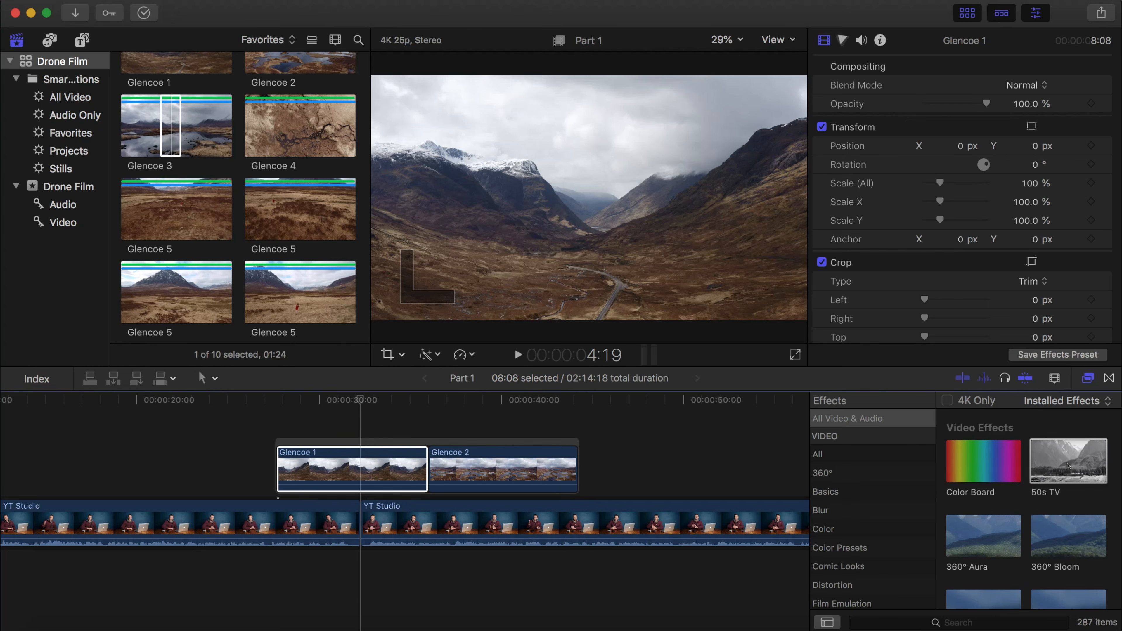
double_click(1069, 465)
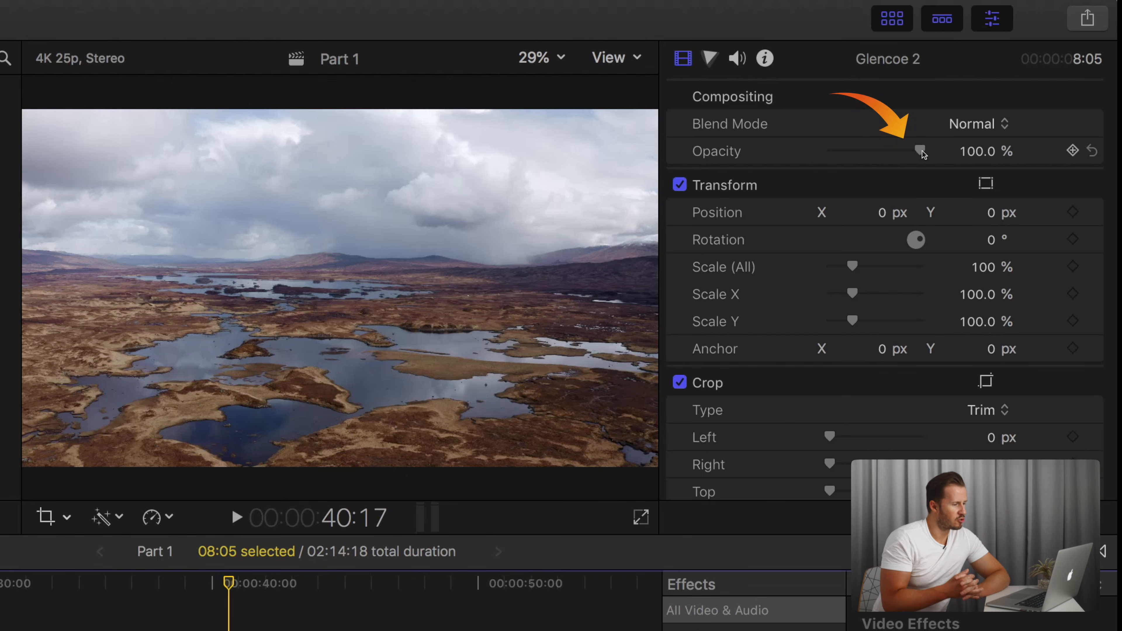
Try an opacity change on Glencoe 2 and an overall scale of 134%, and reset the scale to its default.
left_click_drag(989, 103, 952, 107)
left_click_drag(869, 156, 951, 160)
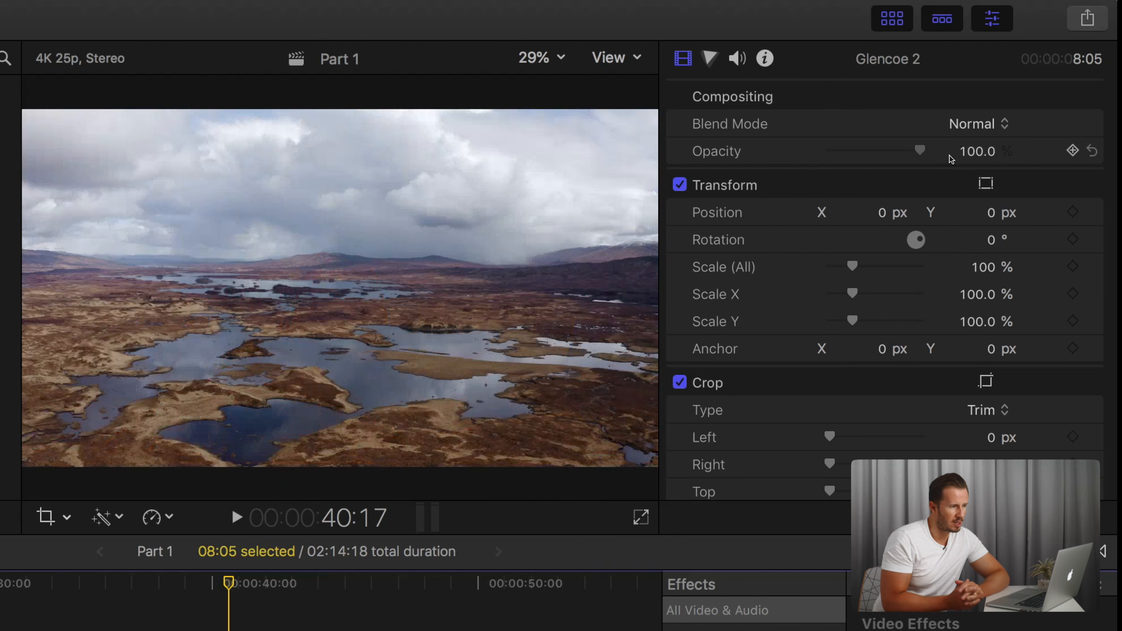
scroll(897, 177, "down", 2)
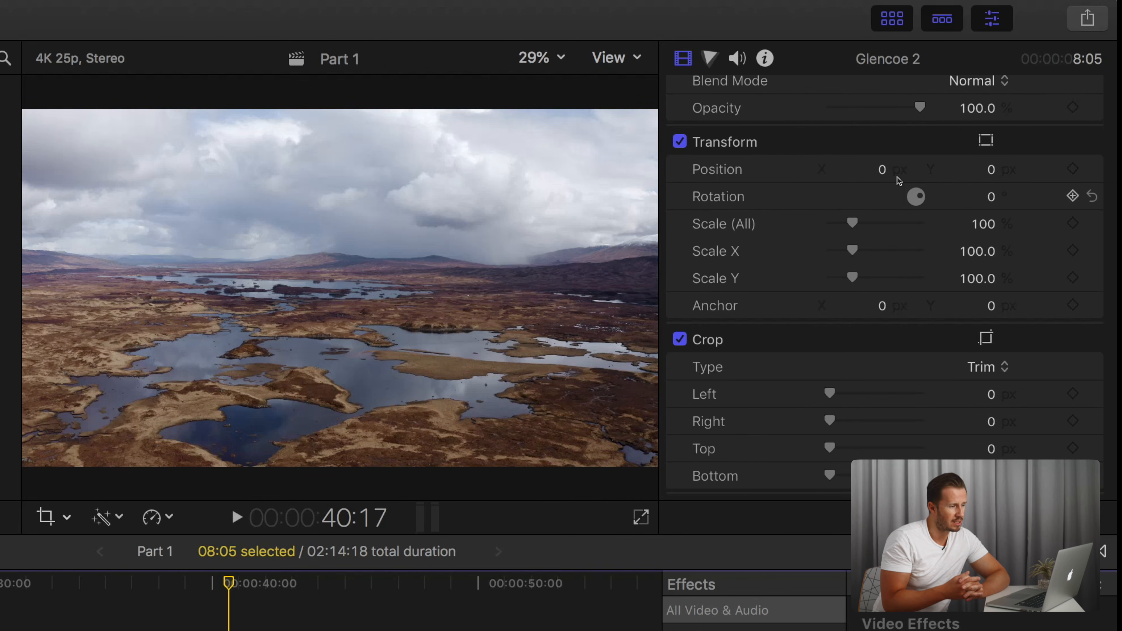
mouse_move(849, 223)
left_mouse_down()
mouse_move(877, 224)
mouse_move(854, 226)
left_mouse_up()
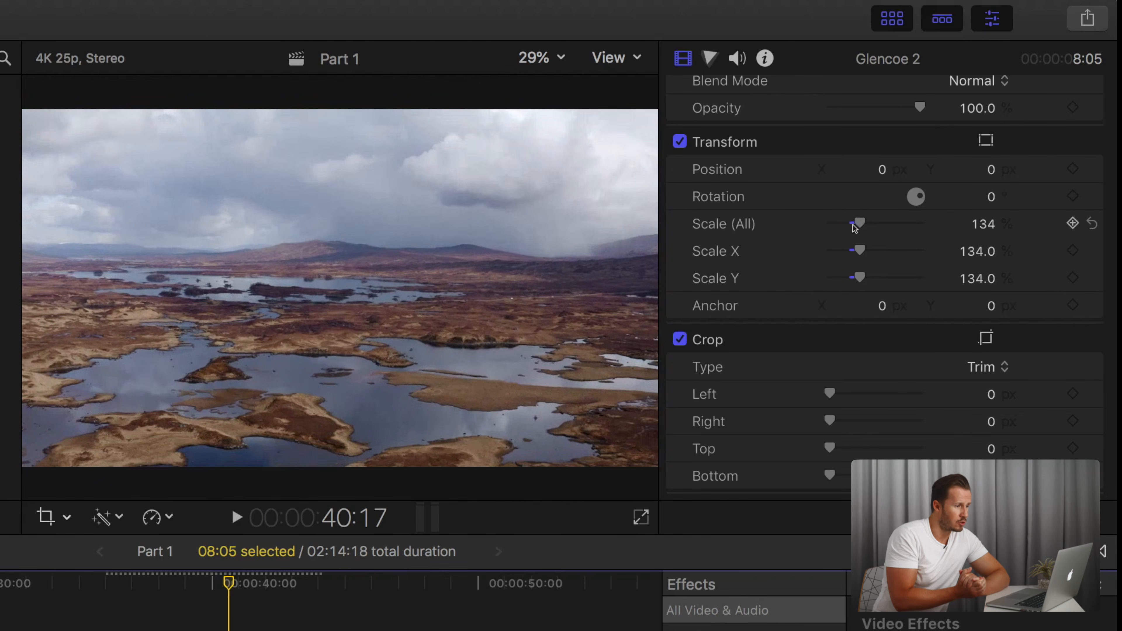
left_click(1090, 224)
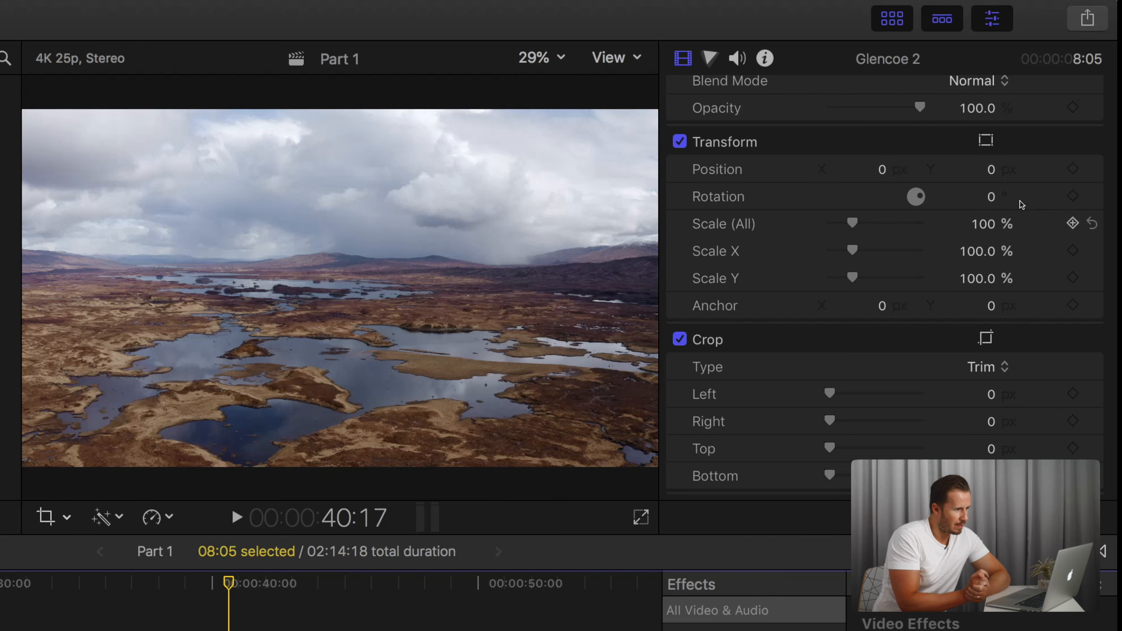
Try rotating Glencoe 2 by about -62° and shifting its X position by 75 px, resetting each parameter.
left_click_drag(989, 196, 990, 196)
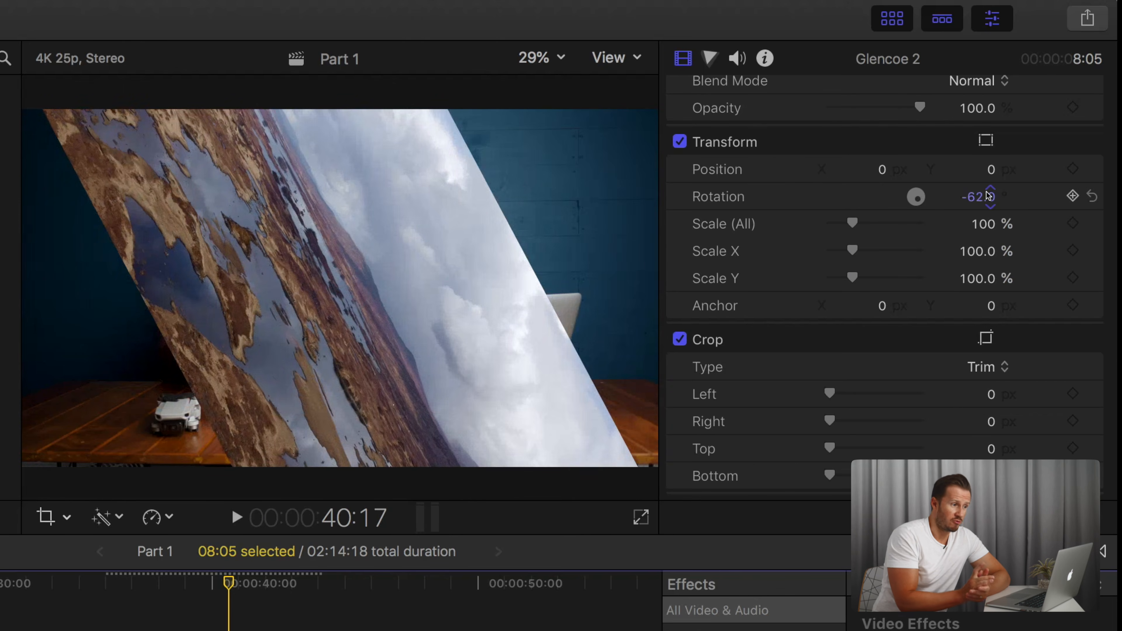
left_click(1090, 197)
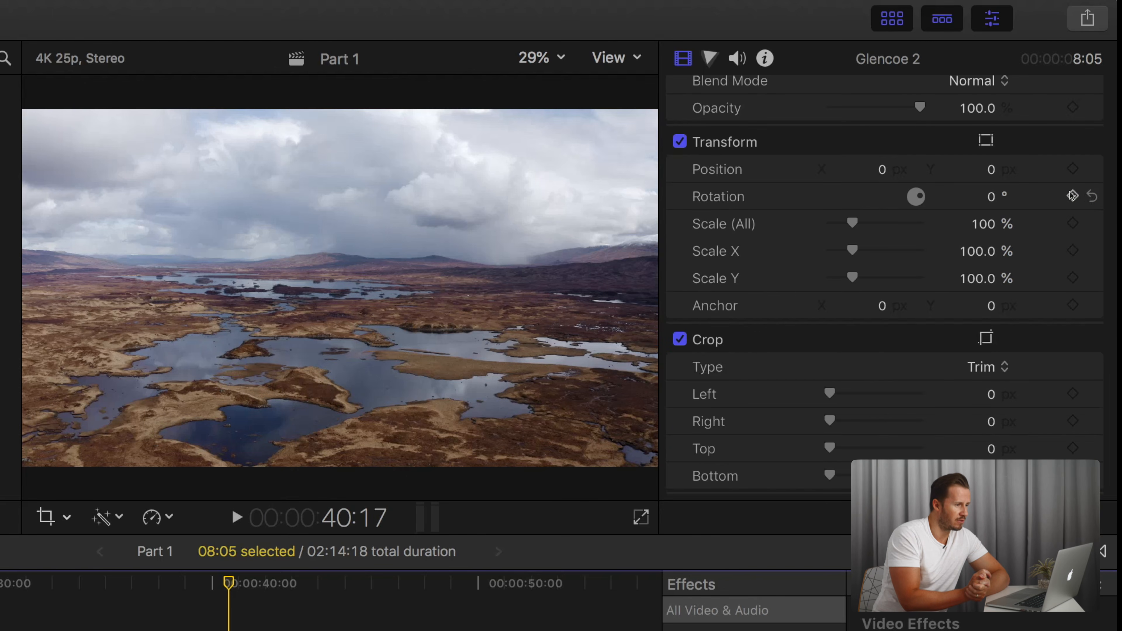
left_click_drag(881, 172, 904, 169)
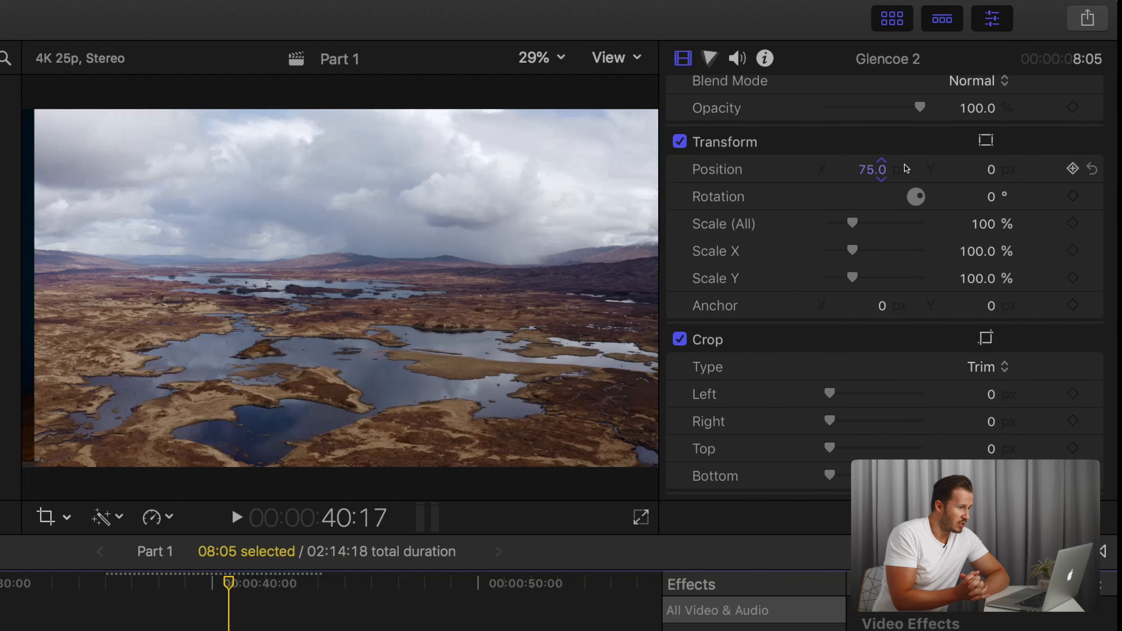
left_click(1092, 168)
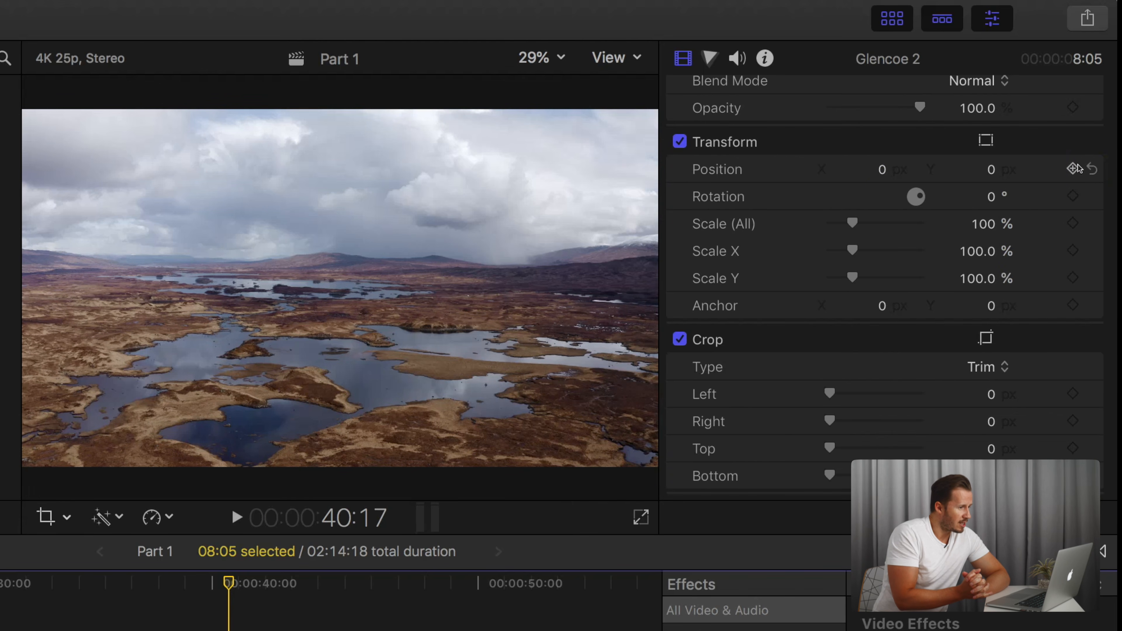
Try cropping about 1947 px from Glencoe 2's left side and distorting its bottom-left corner by about 1399 px in X, resetting both.
scroll(926, 297, "down", 5)
left_click_drag(824, 235, 907, 233)
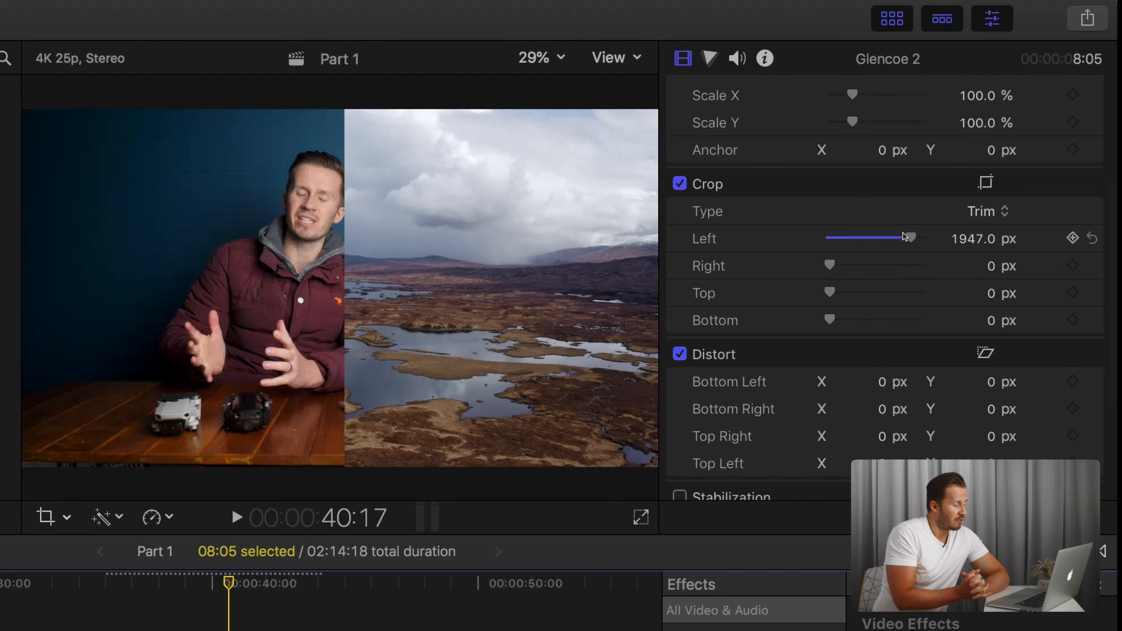
left_click(1091, 239)
scroll(885, 322, "down", 3)
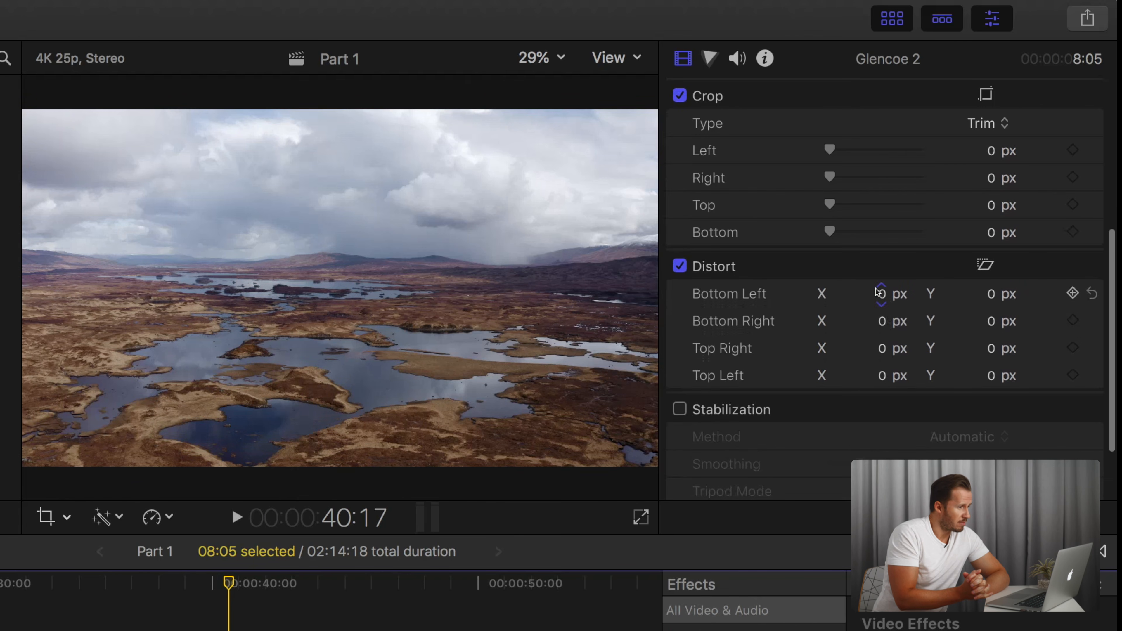
left_click_drag(878, 293, 877, 292)
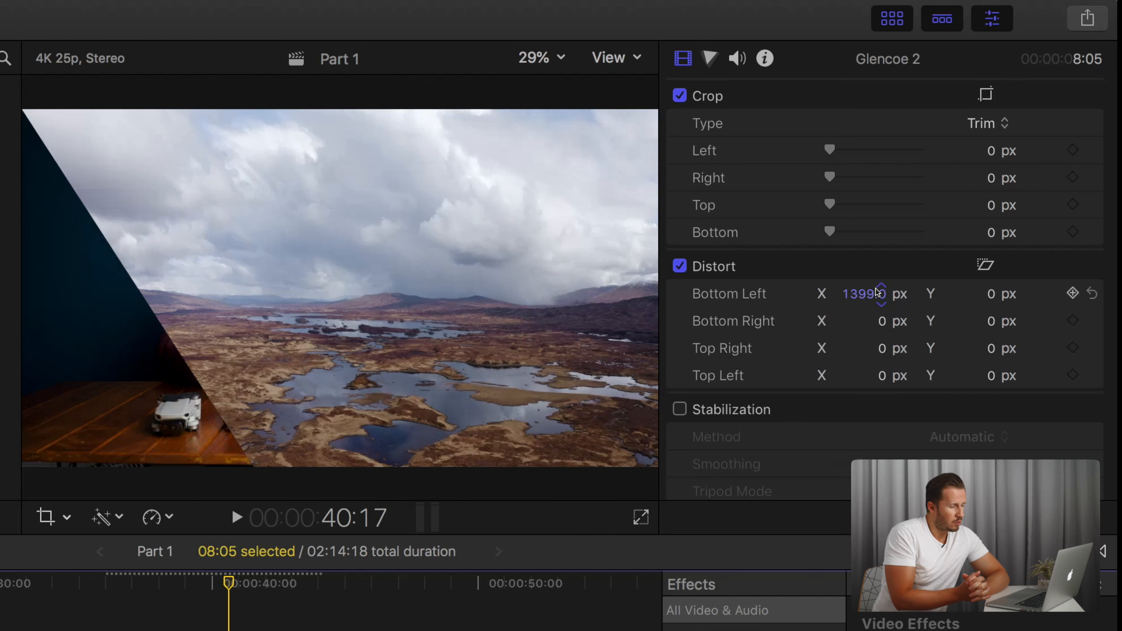
left_click(1091, 293)
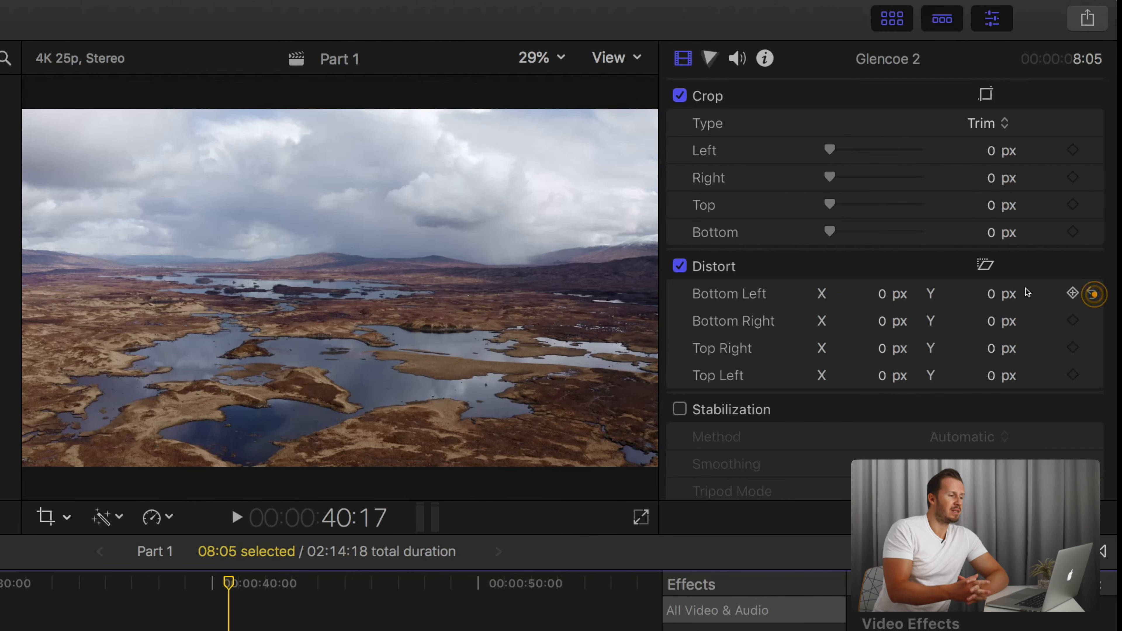
scroll(885, 331, "down", 3)
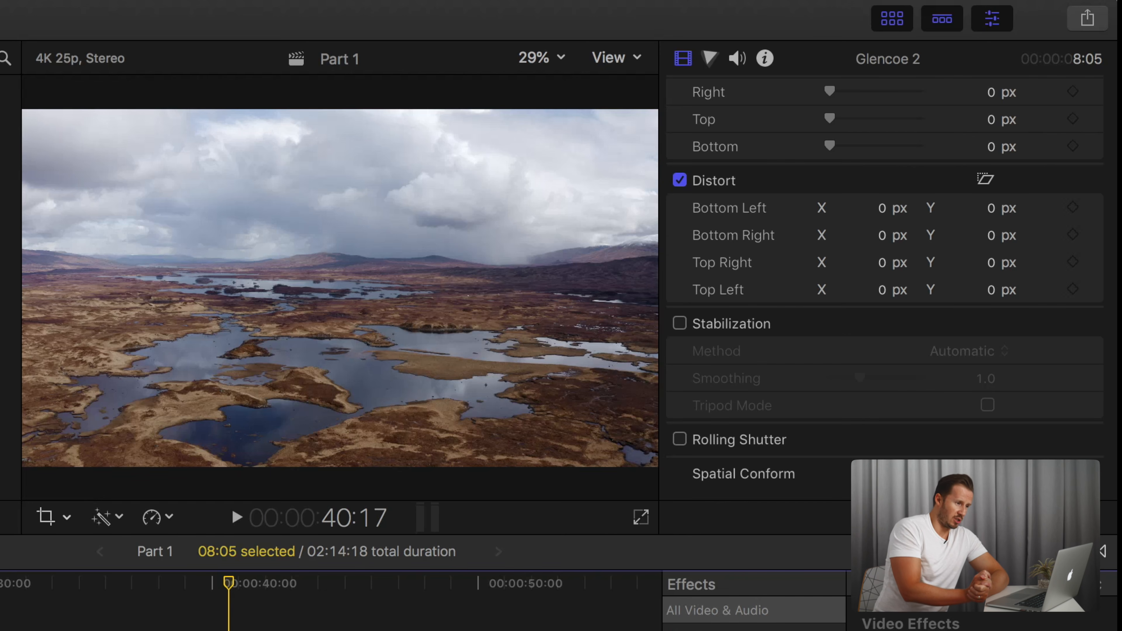
scroll(900, 411, "down", 2)
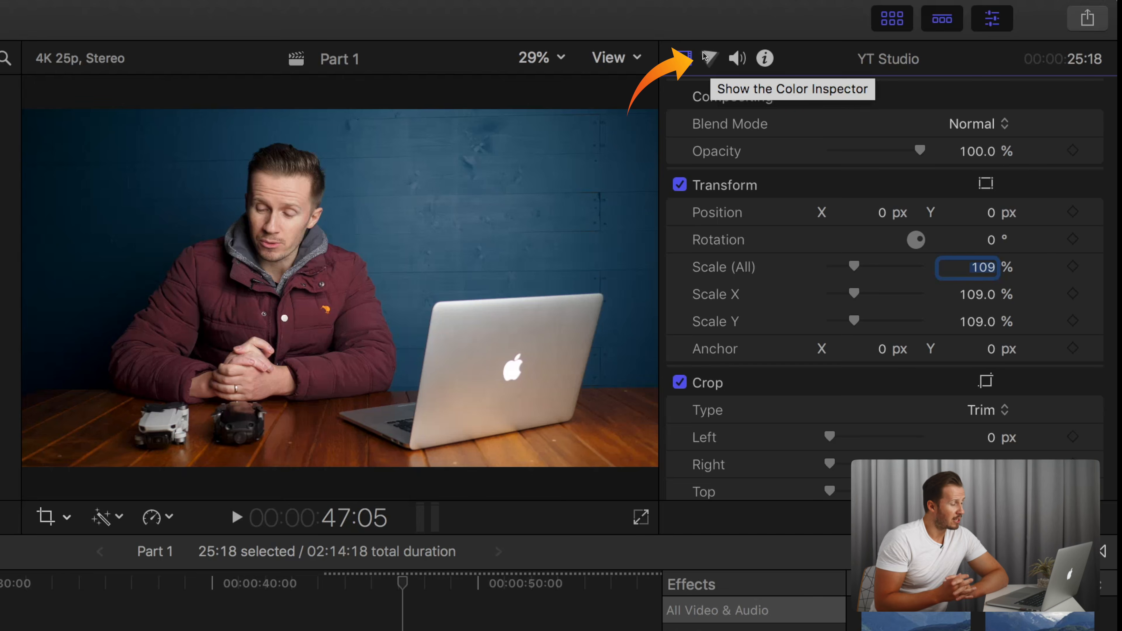
Show the YT Studio clip's color correction controls and look at the Color Board's saturation and color settings.
left_click(706, 56)
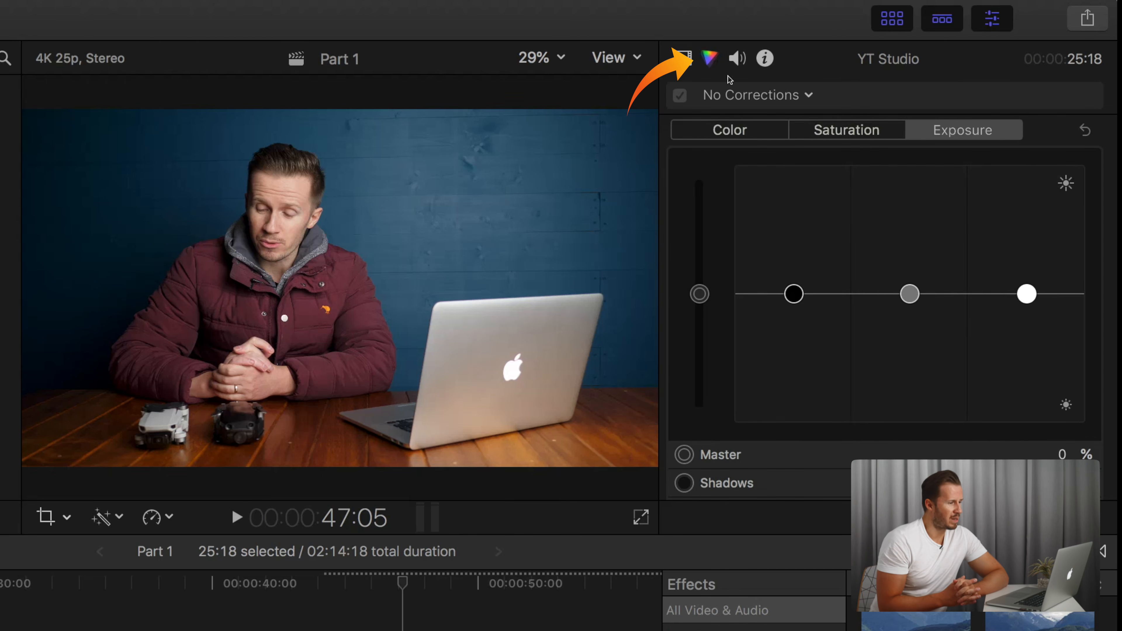
left_click(859, 129)
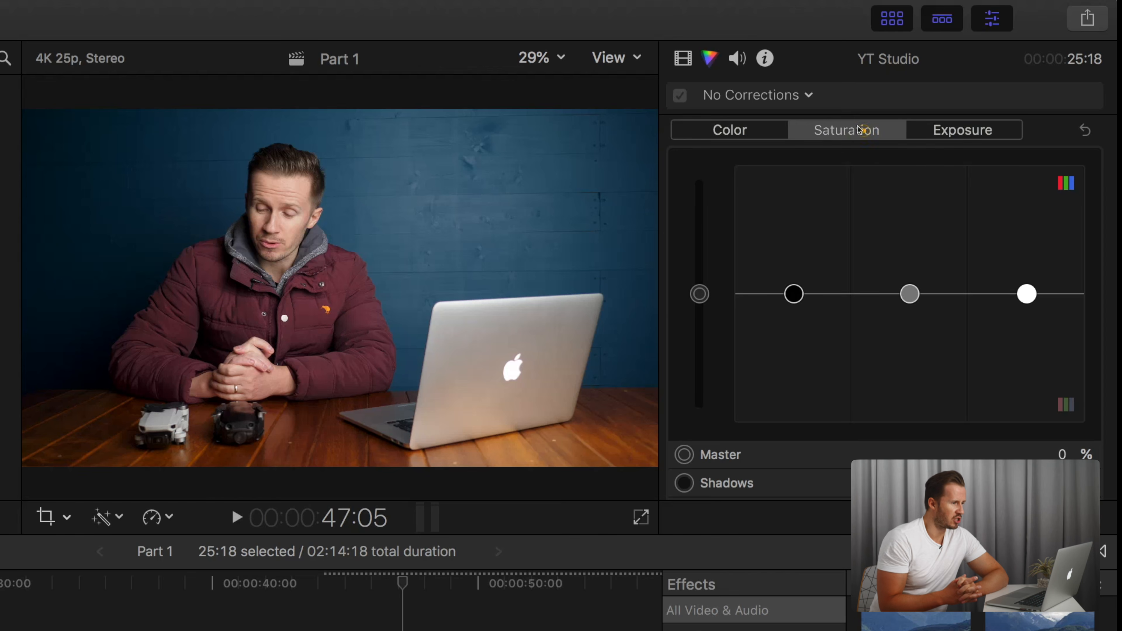
left_click(730, 129)
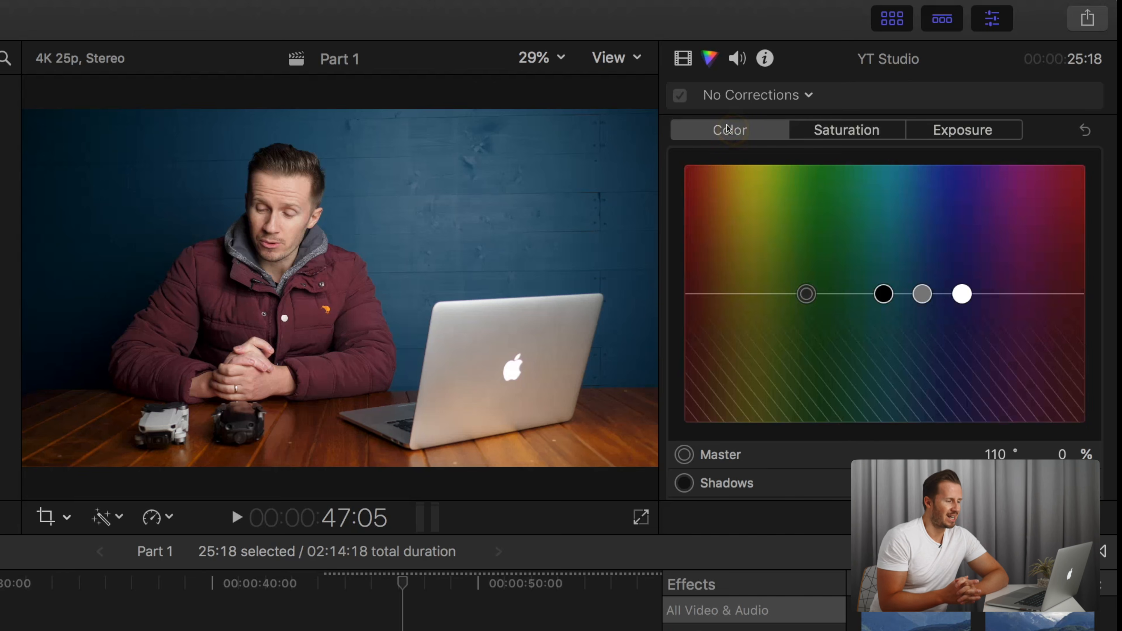
Prepare to grade the YT Studio clip's exposure with the browser hidden and the video scopes shown.
left_click(987, 131)
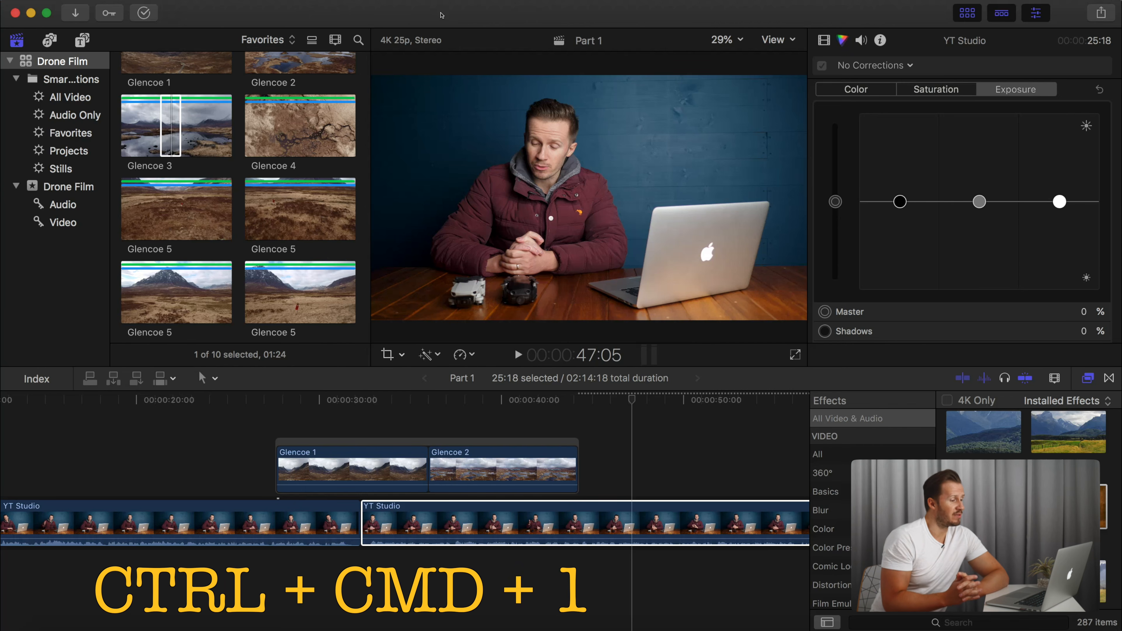
key("ctrl+super+1")
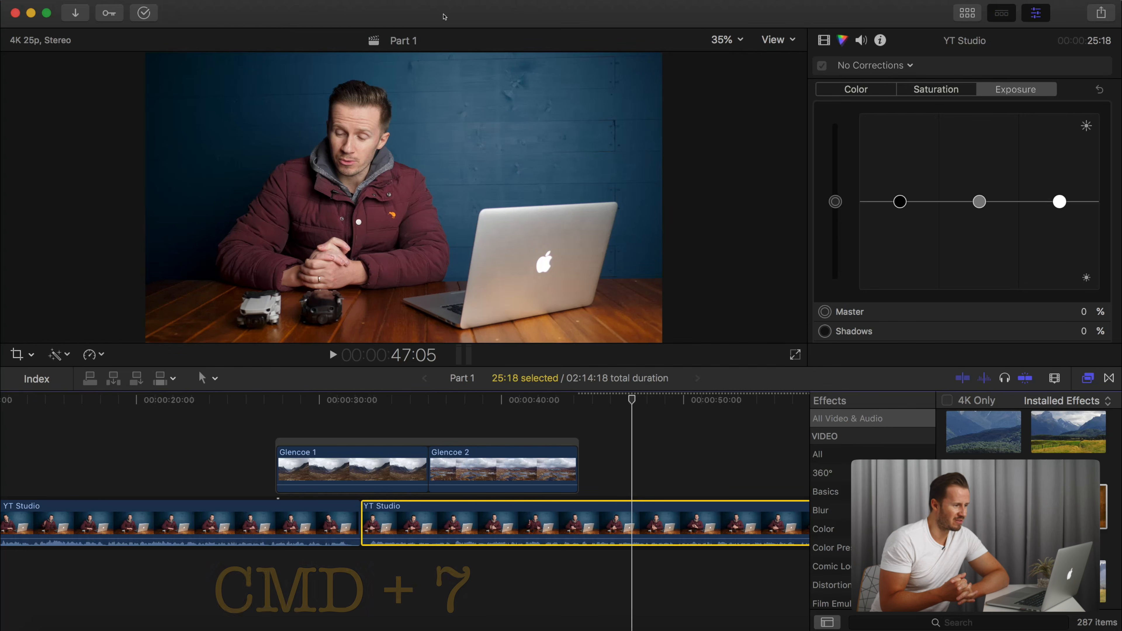
key("super+7")
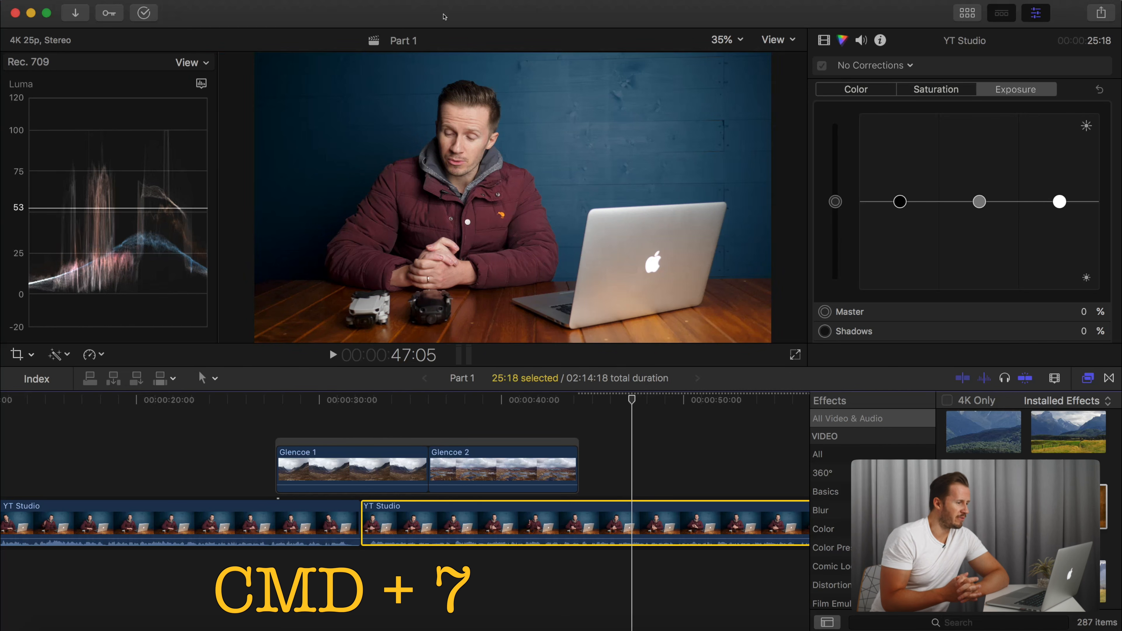
Raise the YT Studio clip's highlights and lower its shadows on the Color Board, and set the master saturation to 23%.
left_click_drag(1060, 203, 1060, 193)
left_click_drag(900, 202, 832, 176)
left_click(979, 201)
left_click(942, 89)
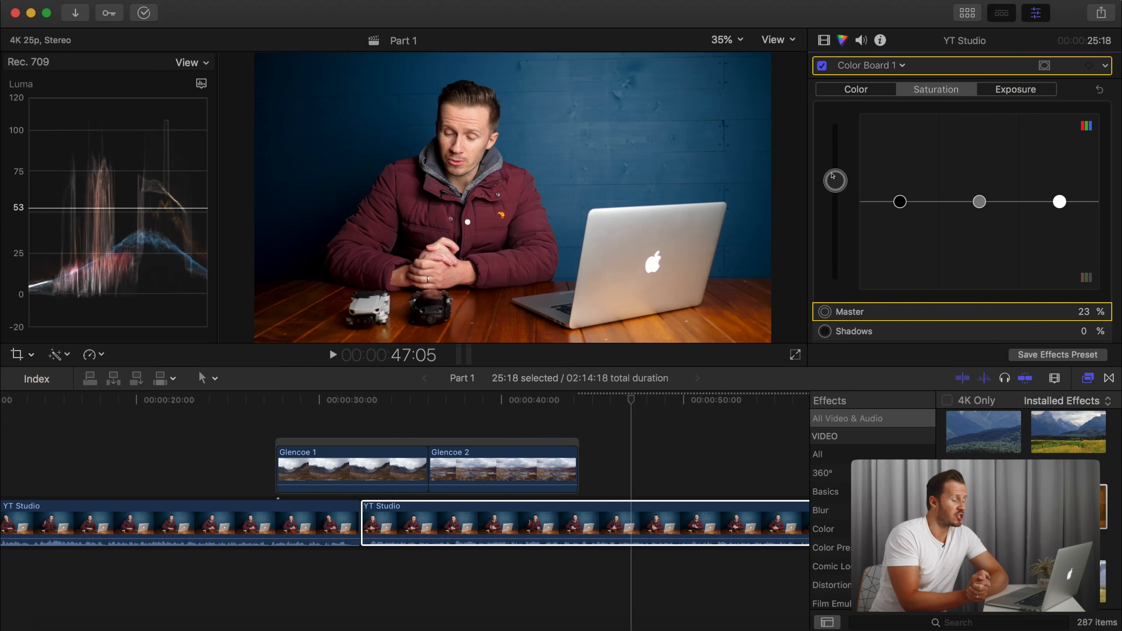
Try shifting the YT Studio clip's midtone color below and above neutral in the blue range, and reset the color adjustment.
left_click(859, 90)
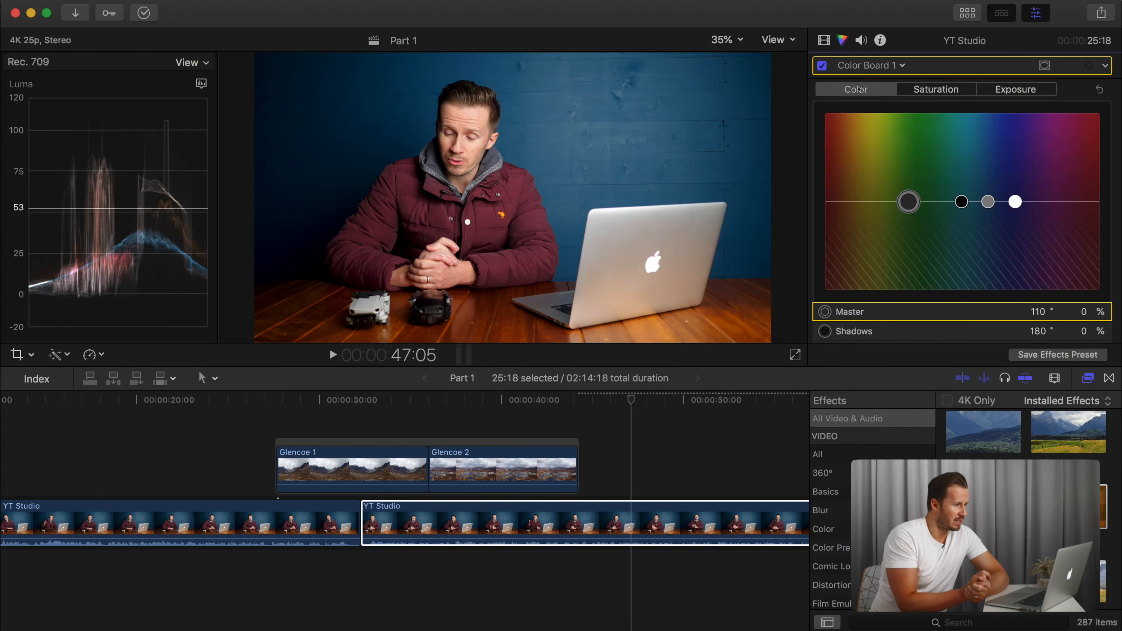
mouse_move(988, 201)
left_mouse_down()
mouse_move(991, 241)
mouse_move(994, 216)
left_mouse_up()
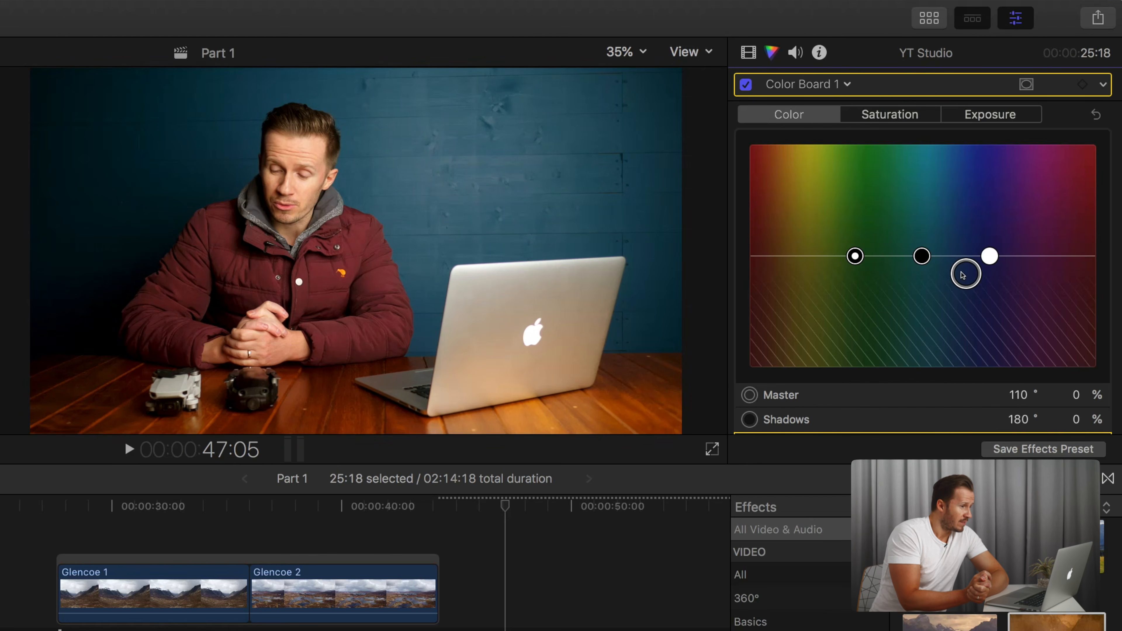
left_click_drag(963, 275, 964, 240)
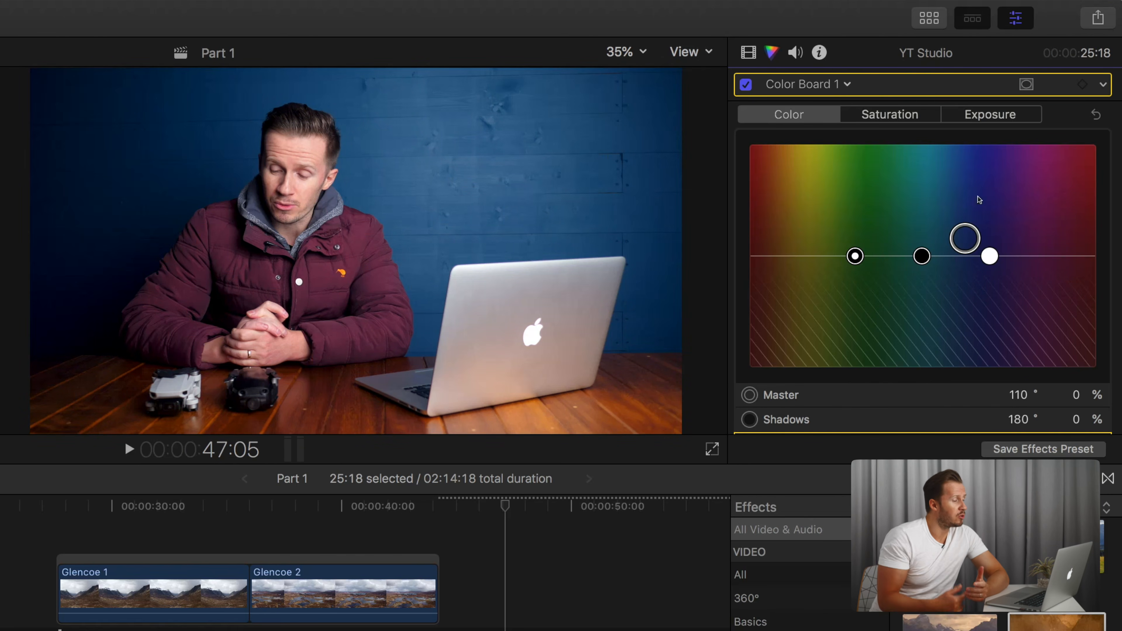
left_click(1093, 114)
Add a Hue/Saturation Curves correction, sample the blue wall for Hue vs Hue, and try shifting its hue toward teal.
left_click(845, 84)
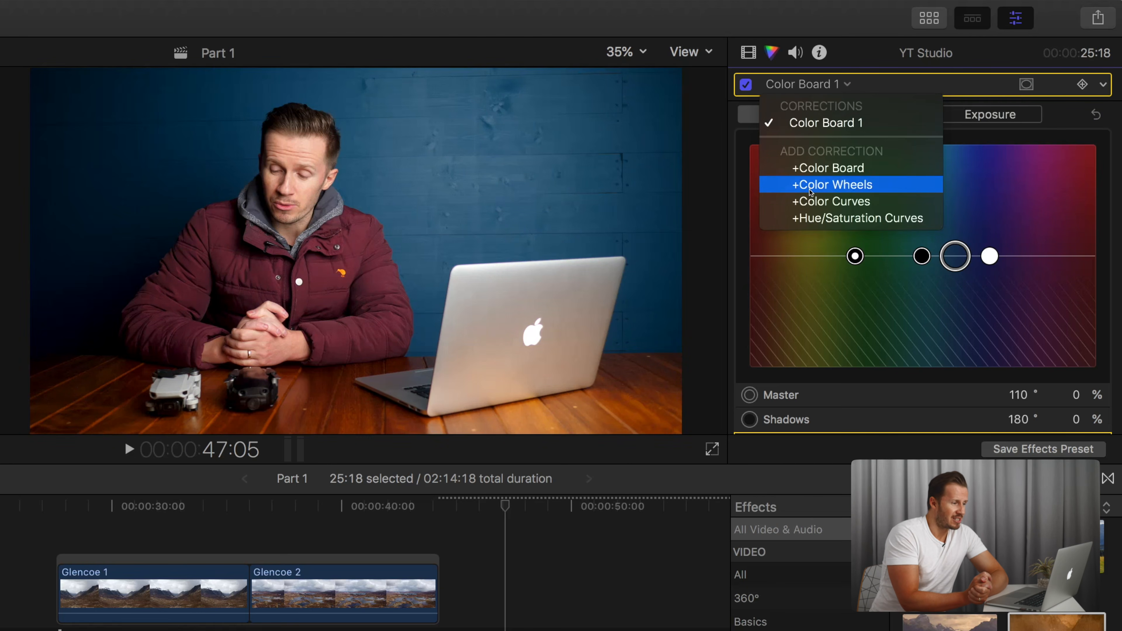
left_click(802, 218)
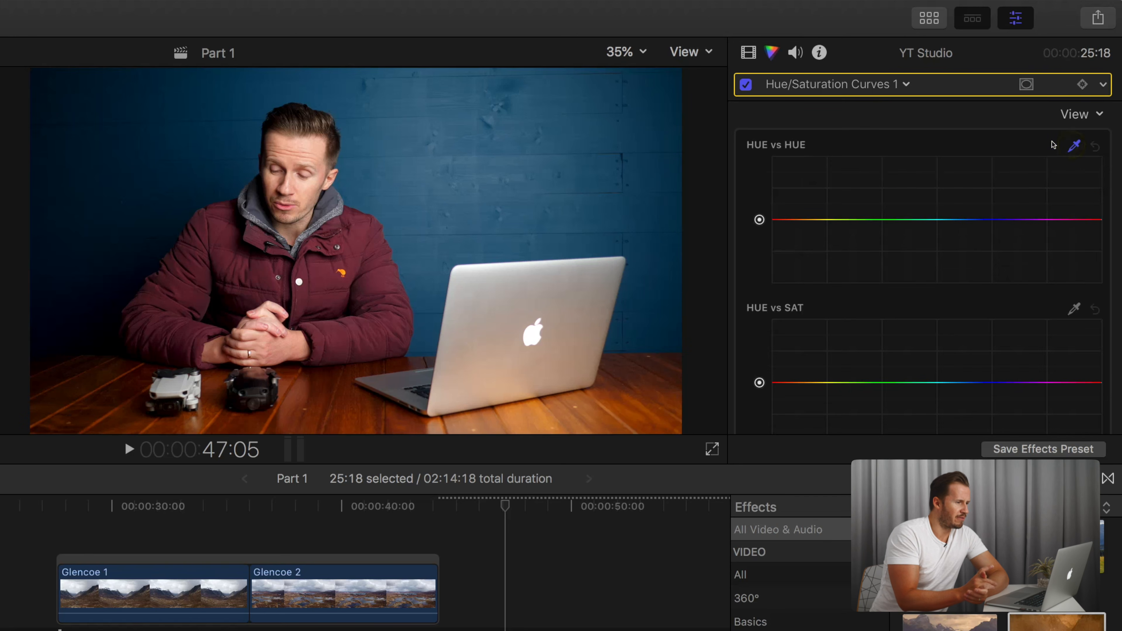
left_click(501, 177)
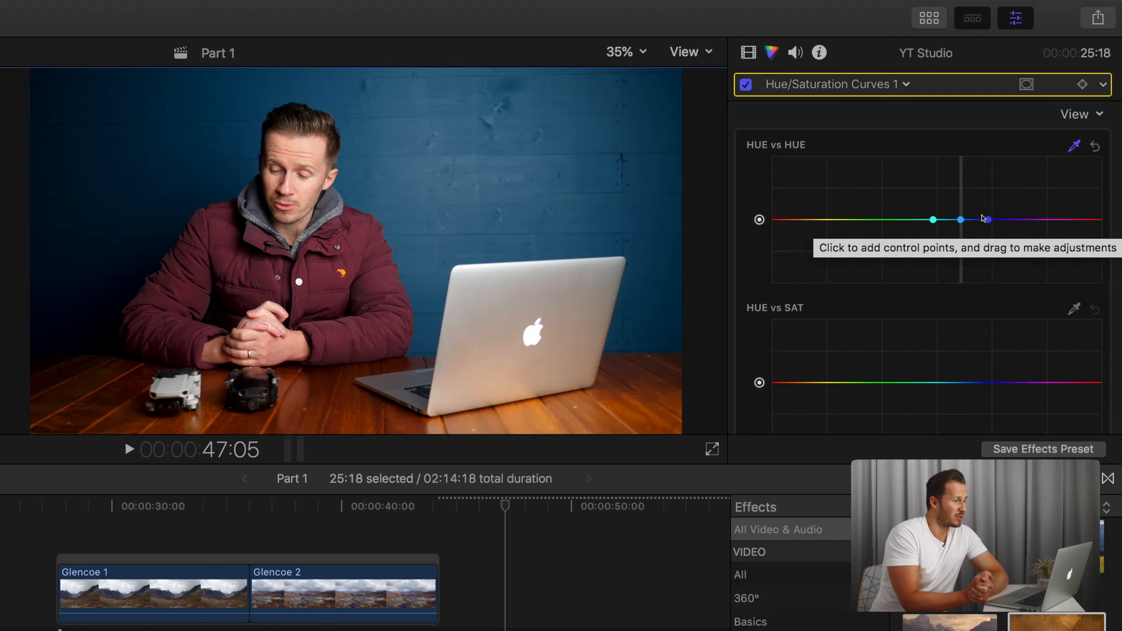
left_click_drag(960, 220, 955, 210)
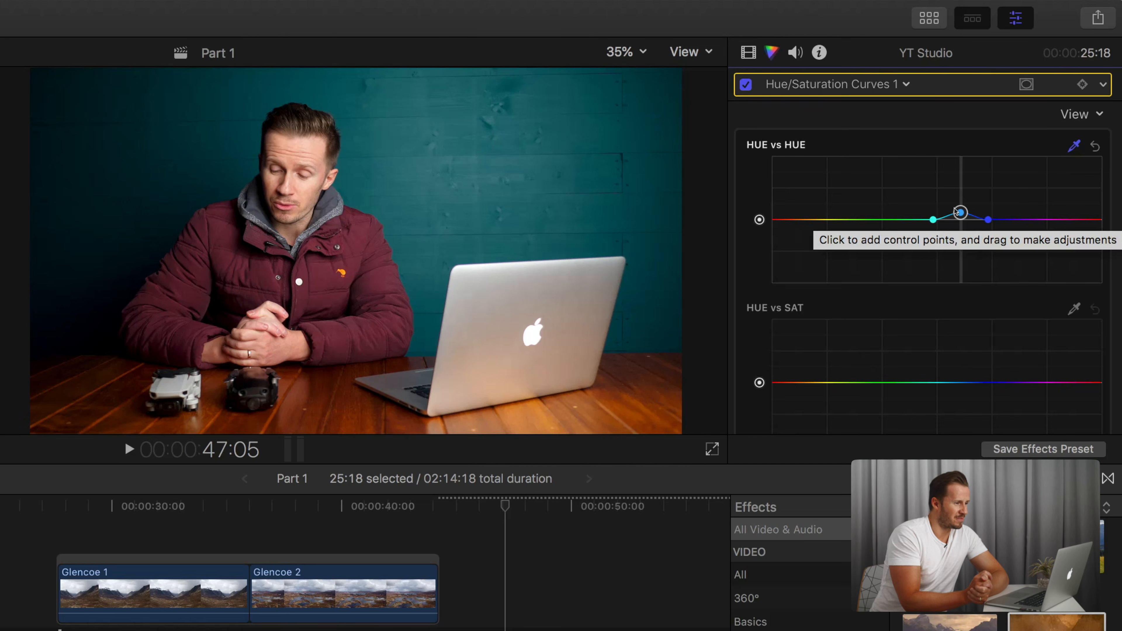
left_click_drag(955, 211, 842, 91)
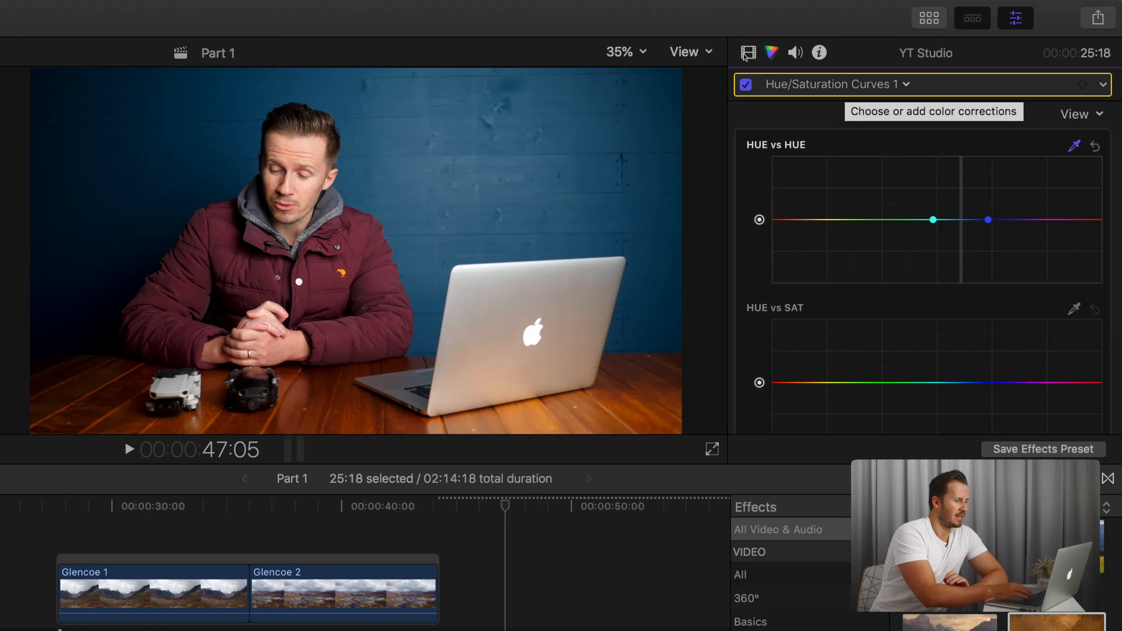
Delete the Hue/Saturation Curves correction from the YT Studio clip's effects.
left_click(746, 56)
mouse_move(791, 137)
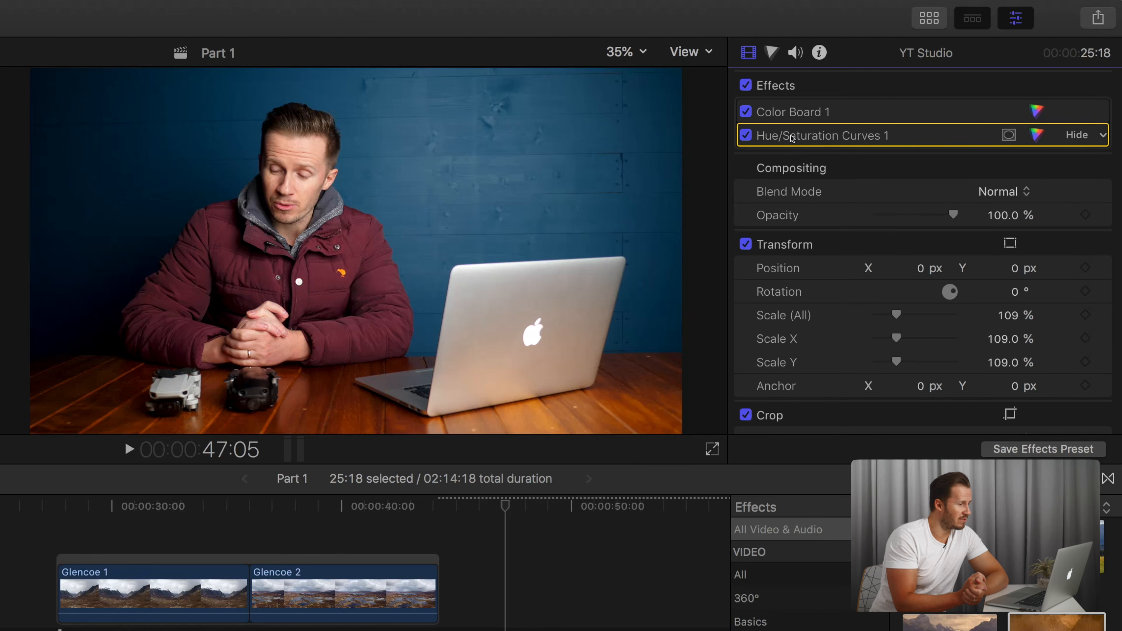
key("Delete")
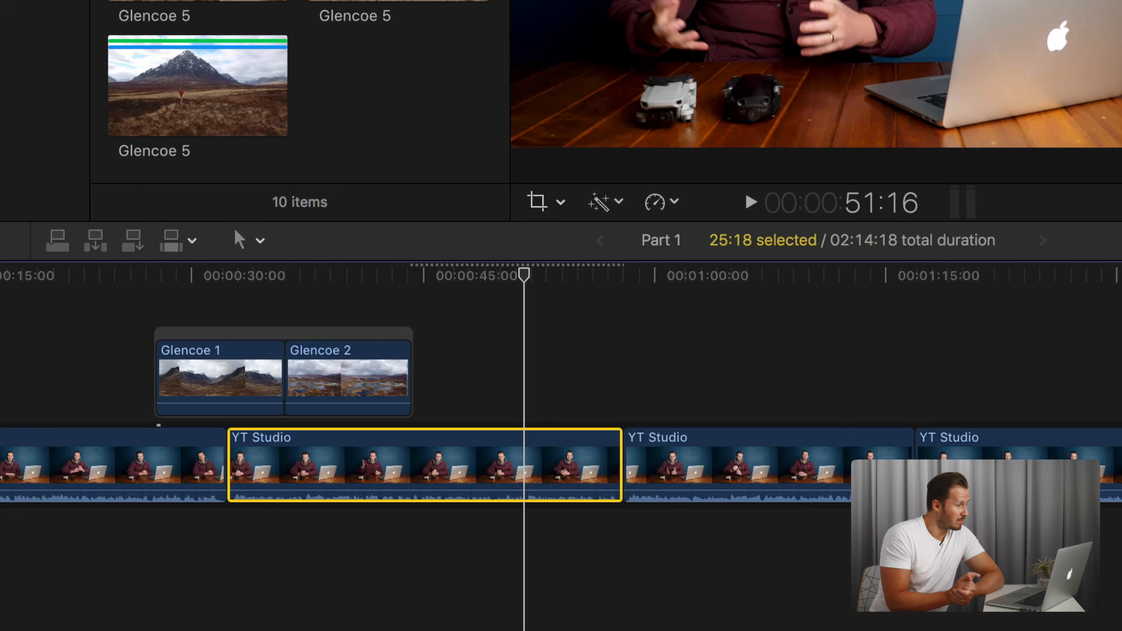
Copy the graded YT Studio clip's attributes and paste its Color Board 1 effect and Scale onto the following YT Studio clip.
key("super+c")
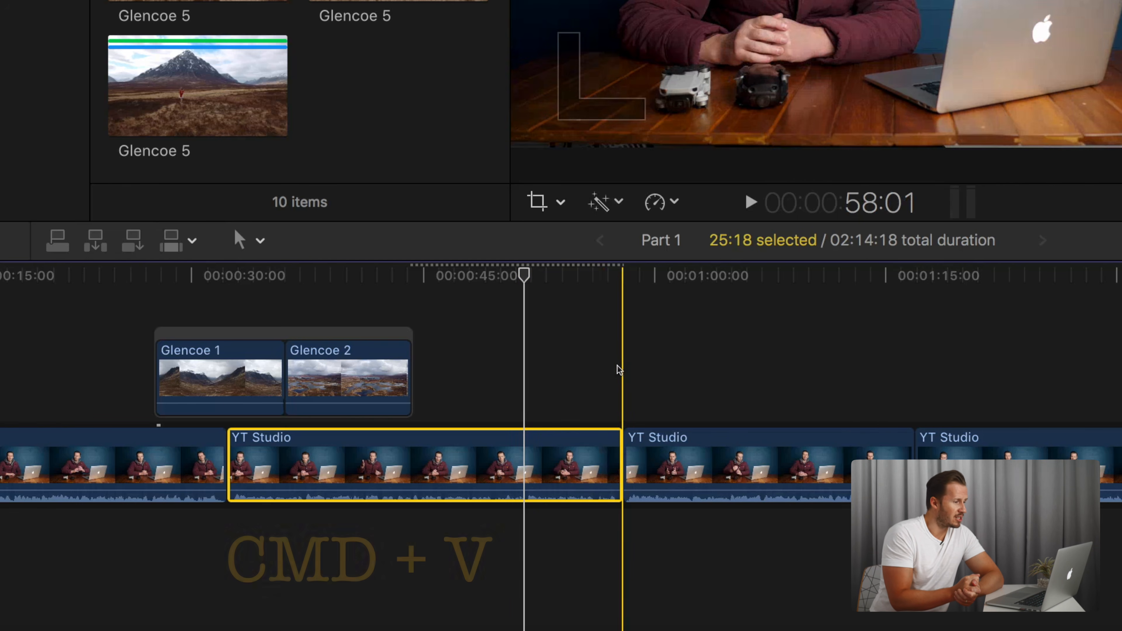
key("super+v")
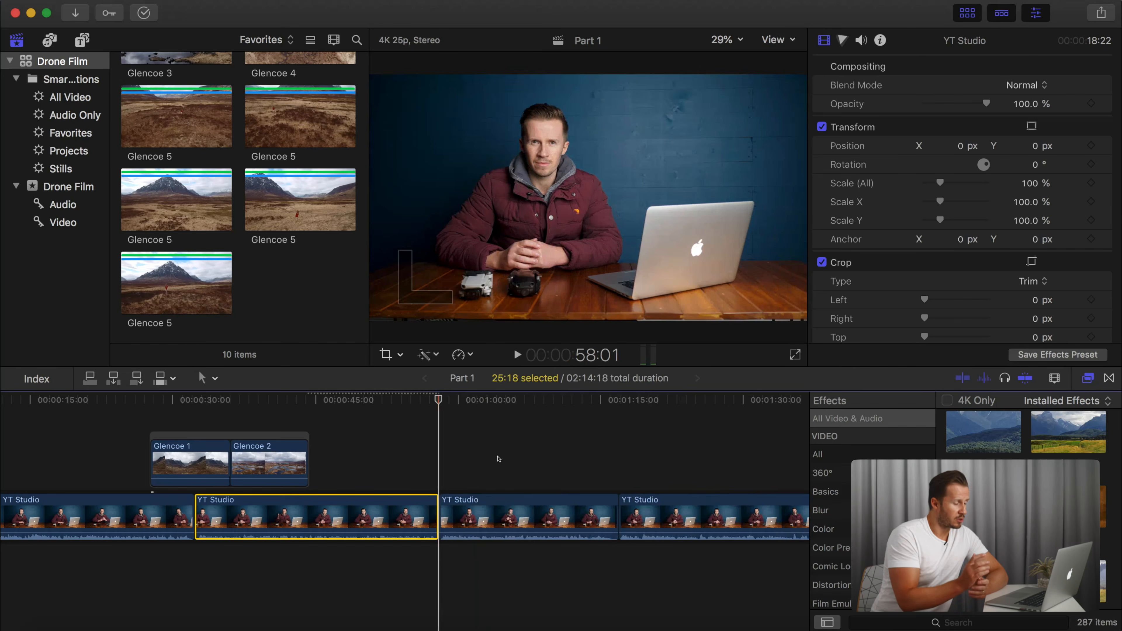
key("super+shift+c")
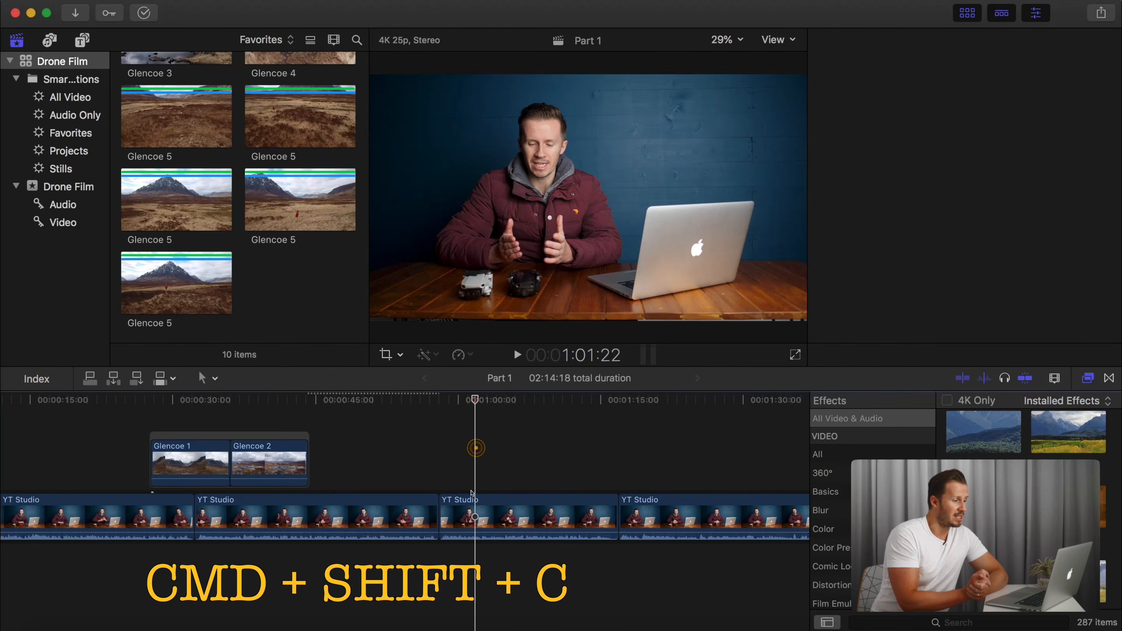
left_click(473, 499)
key("super+shift+v")
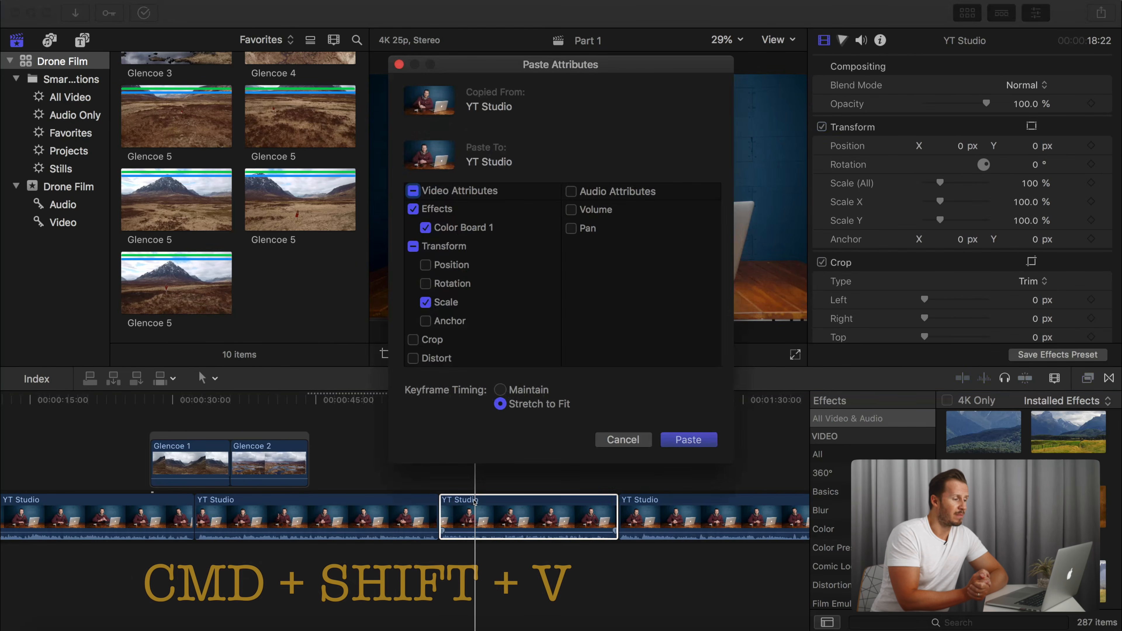
scroll(477, 295, "down", 3)
scroll(478, 294, "up", 3)
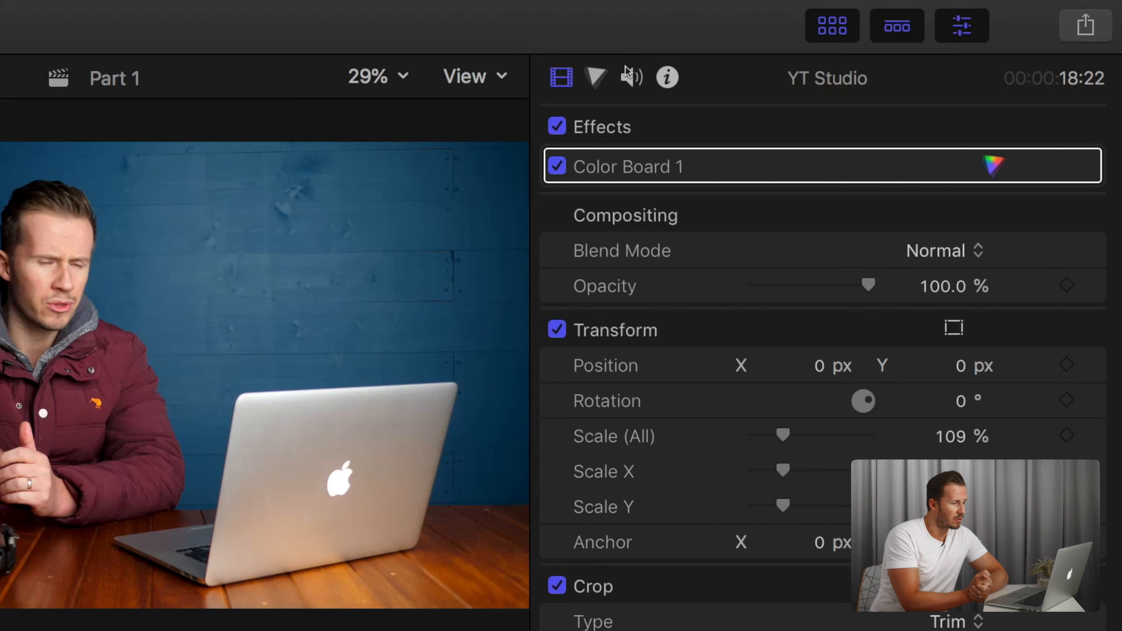
Try raising the YT Studio clip's audio volume to 12 dB, and bring it back to 0 dB.
left_click(629, 75)
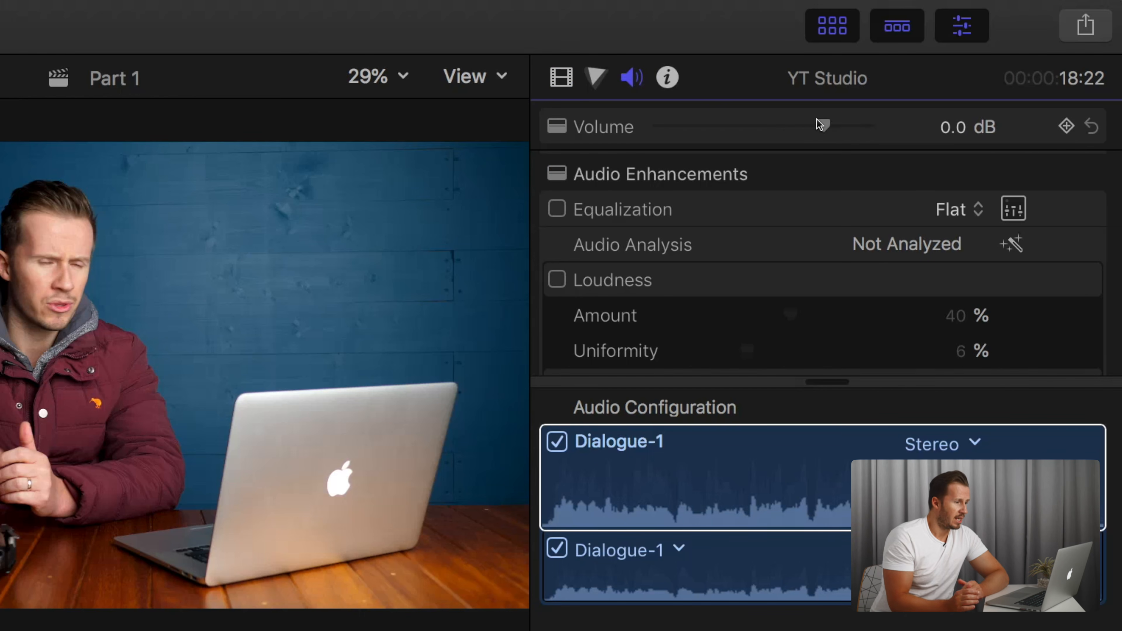
left_click_drag(819, 125, 894, 126)
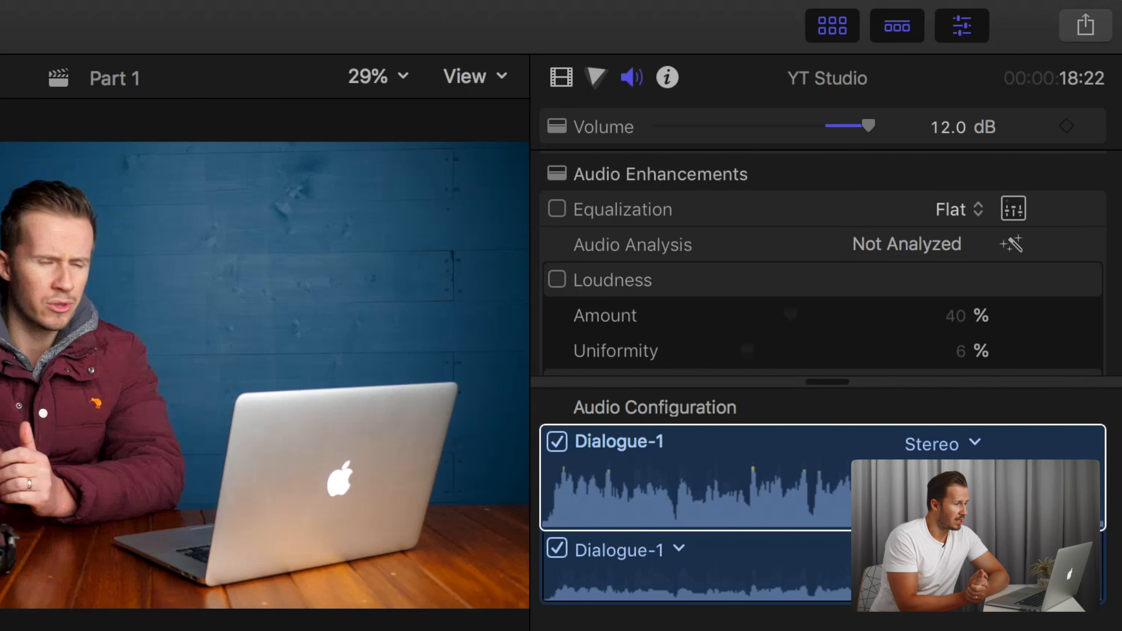
left_click_drag(867, 125, 466, 198)
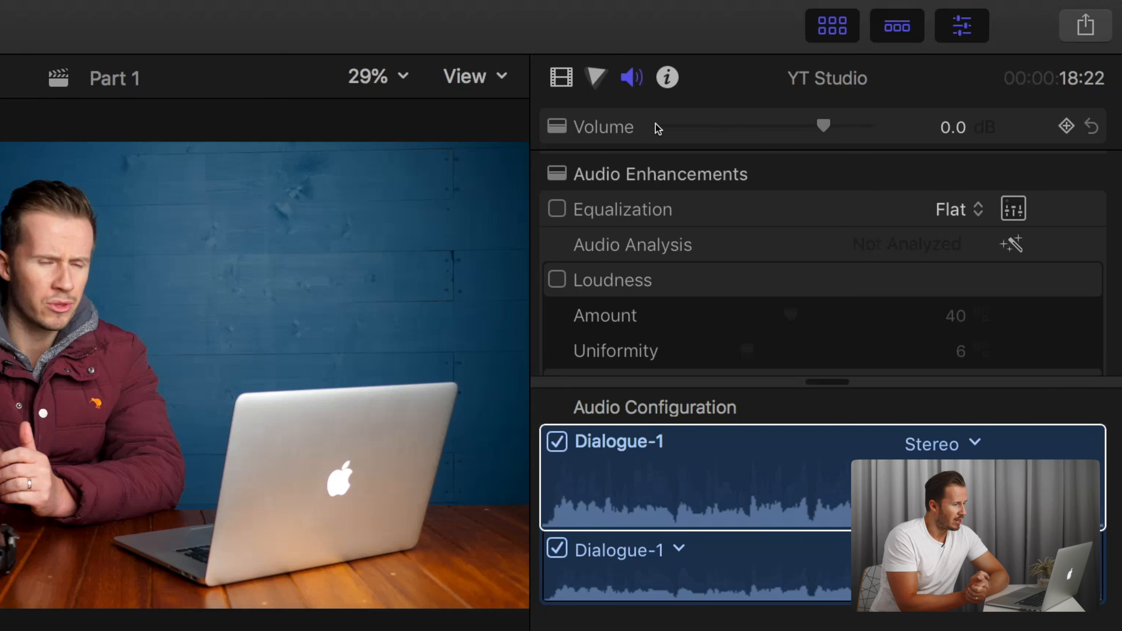
Look through the presets in the graphic equalizer for the YT Studio clip's Dialogue-1 audio, and close it.
left_click(1012, 209)
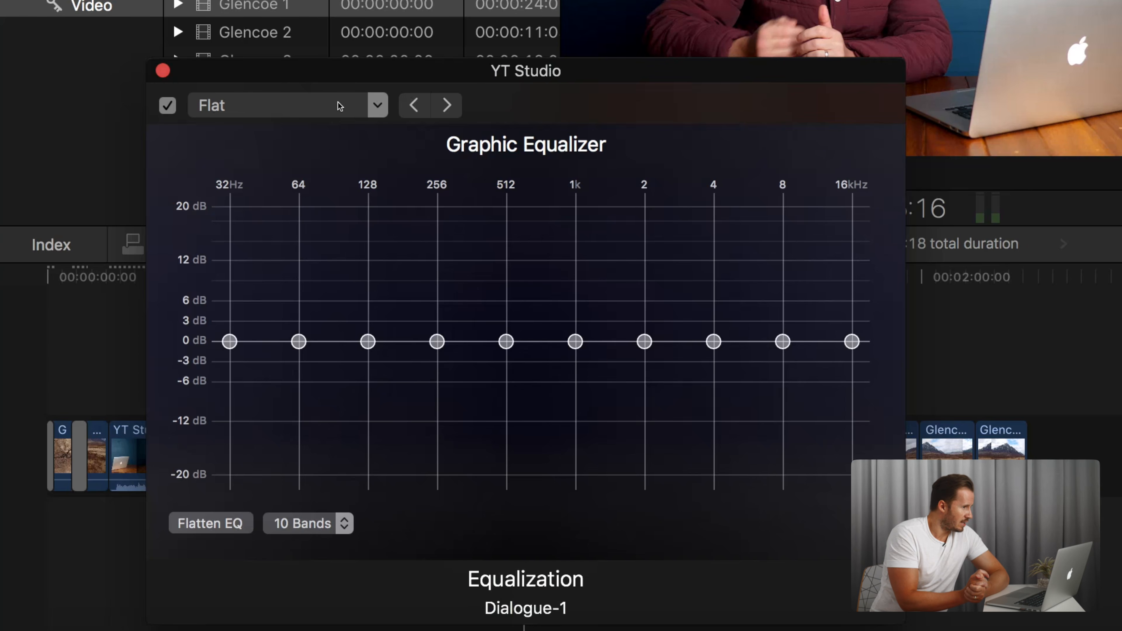
left_click(250, 288)
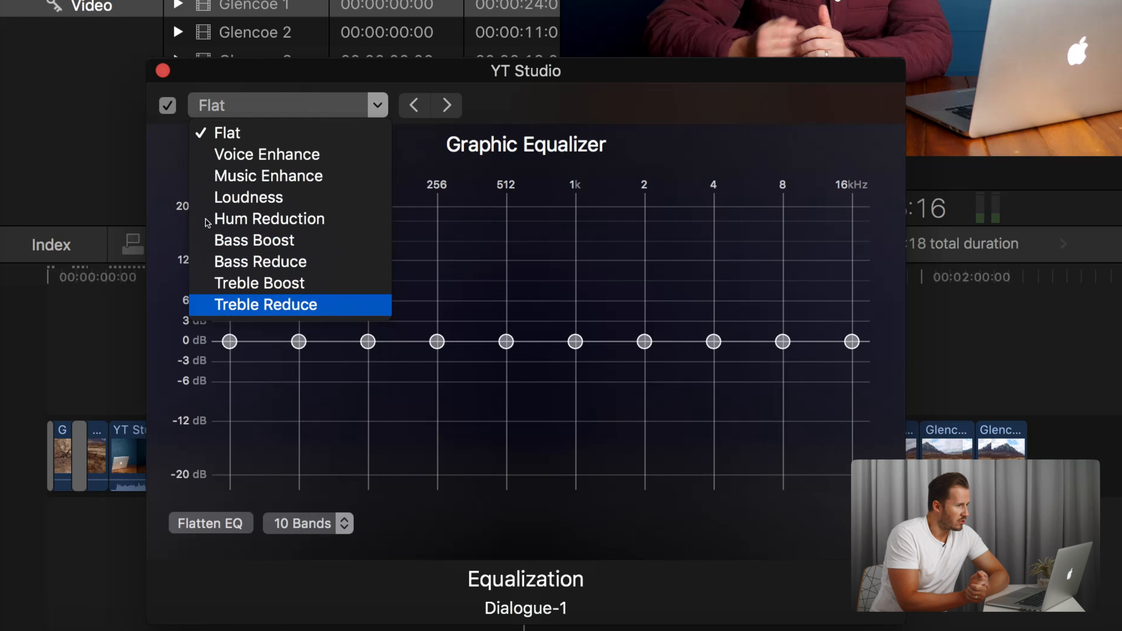
left_click(160, 74)
left_click(161, 72)
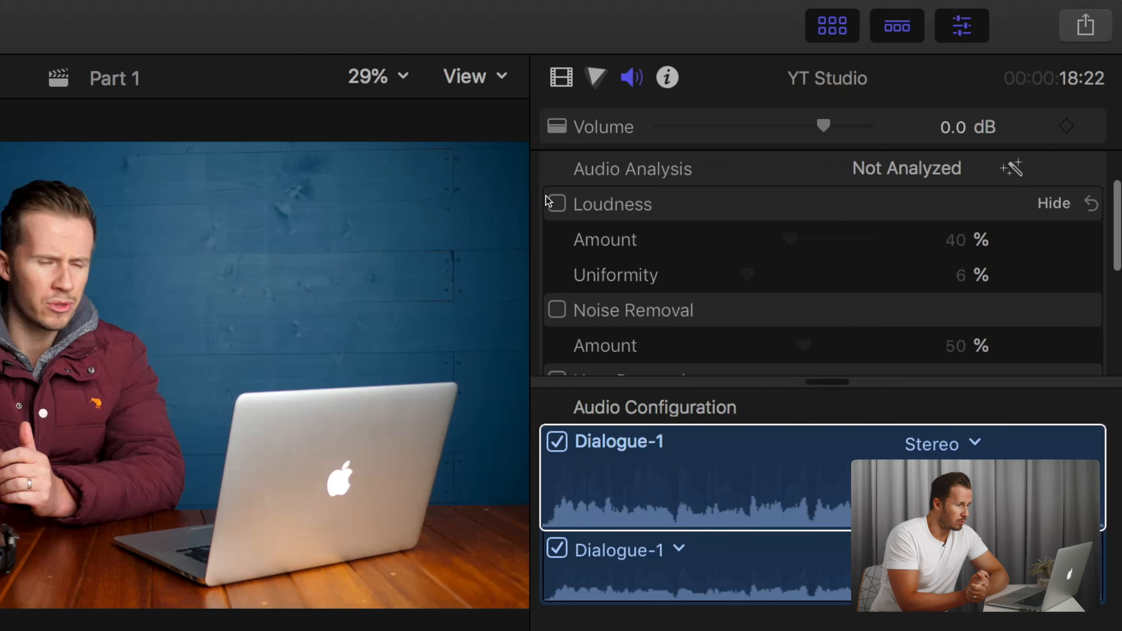
Try the Loudness enhancement on the YT Studio clip, switch it off, and review the Noise Removal, Hum Removal and Pan settings.
left_click(548, 201)
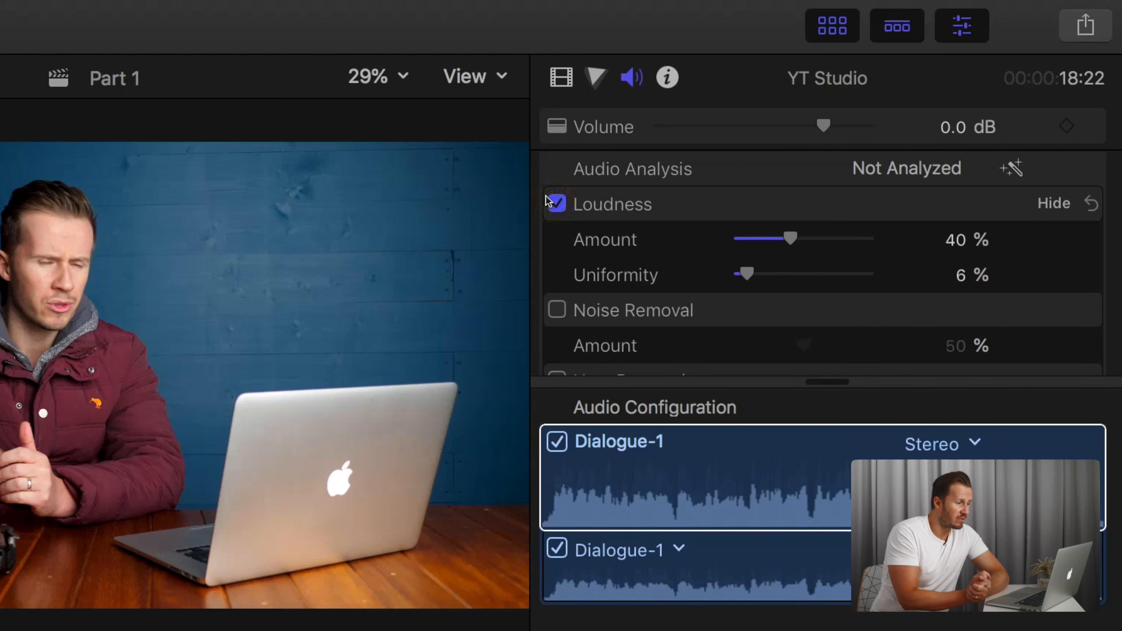
left_click(548, 201)
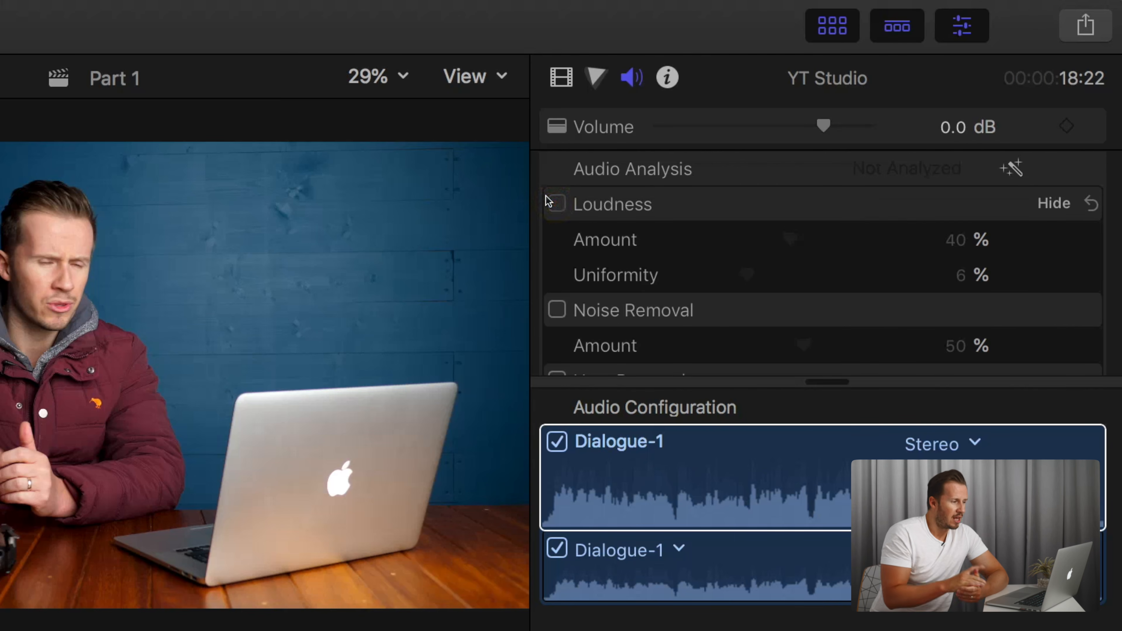
scroll(564, 290, "down", 3)
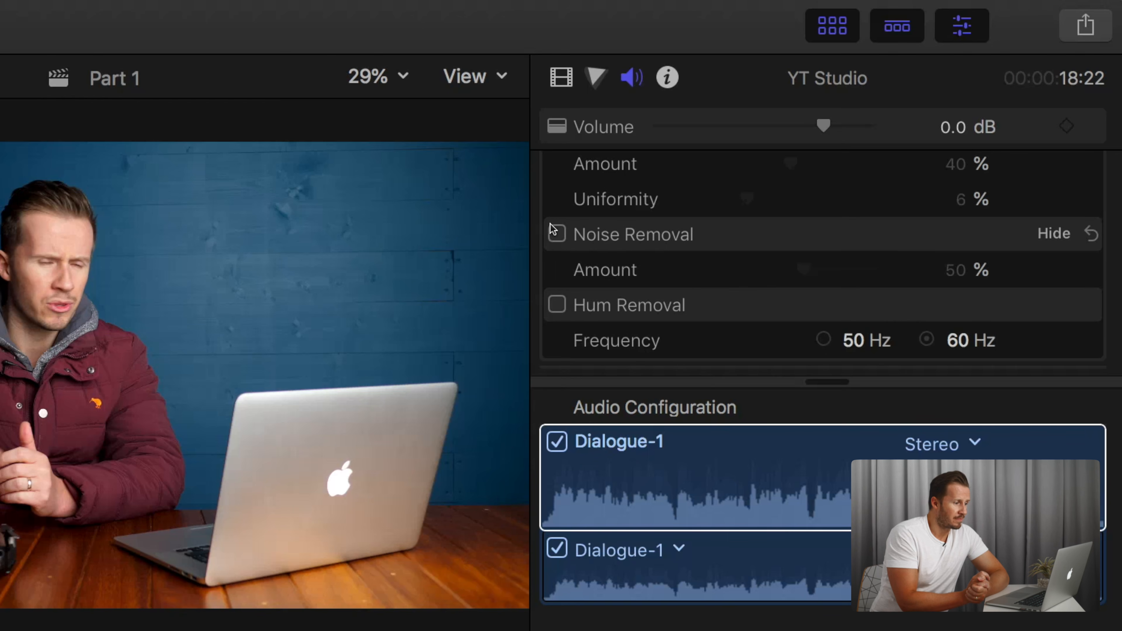
scroll(552, 229, "down", 3)
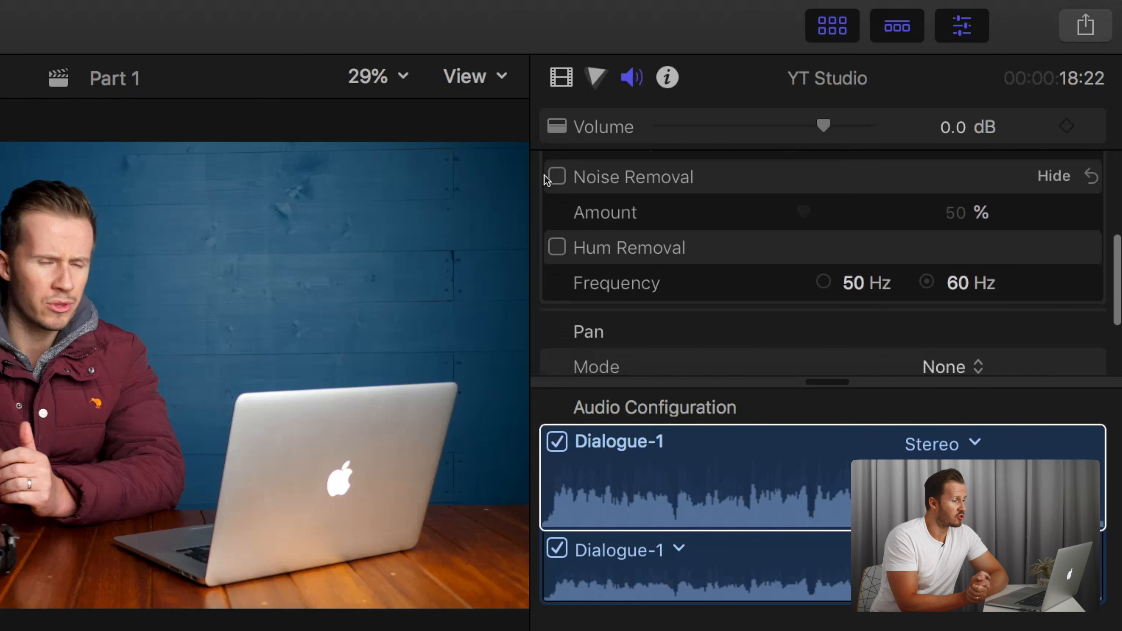
scroll(557, 257, "down", 5)
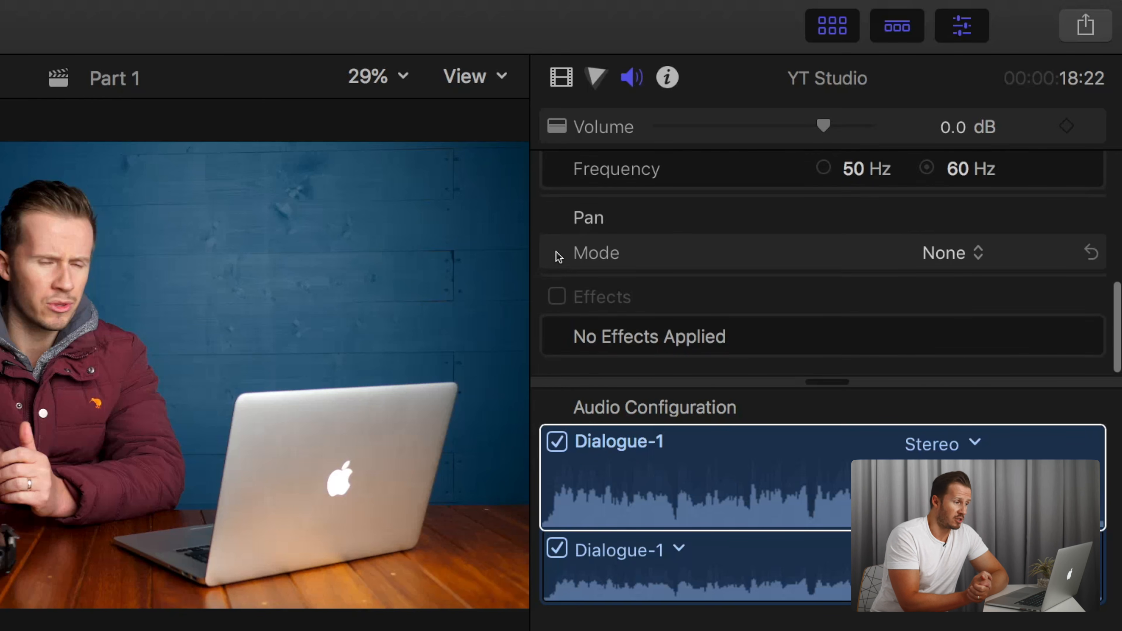
Browse the complete list of audio effects in the effects library.
left_click(910, 491)
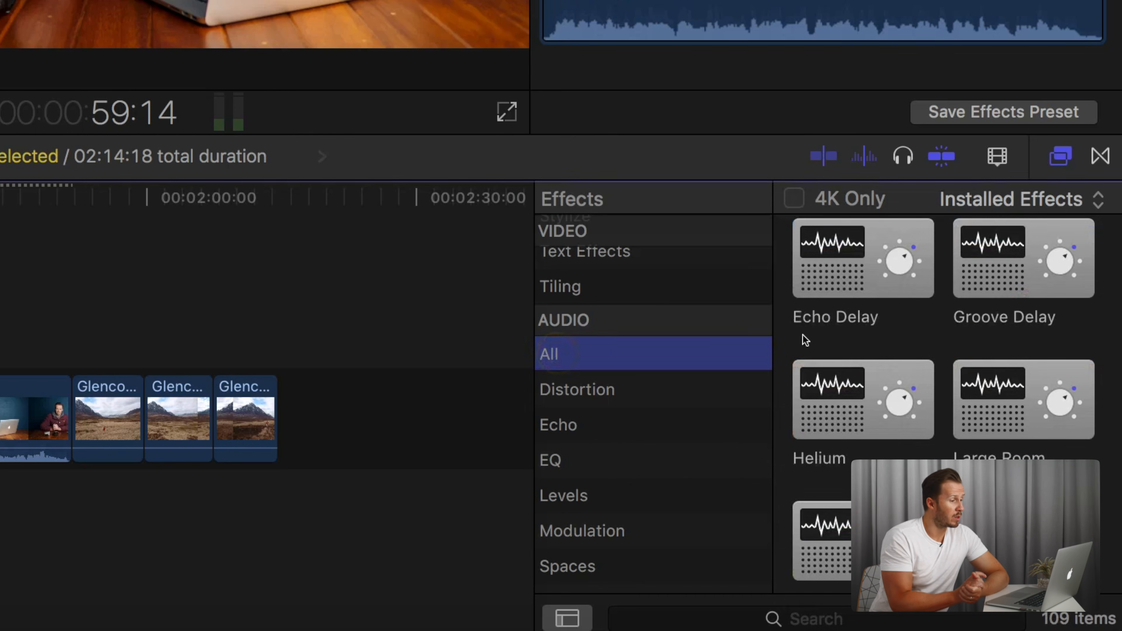
scroll(870, 437, "down", 12)
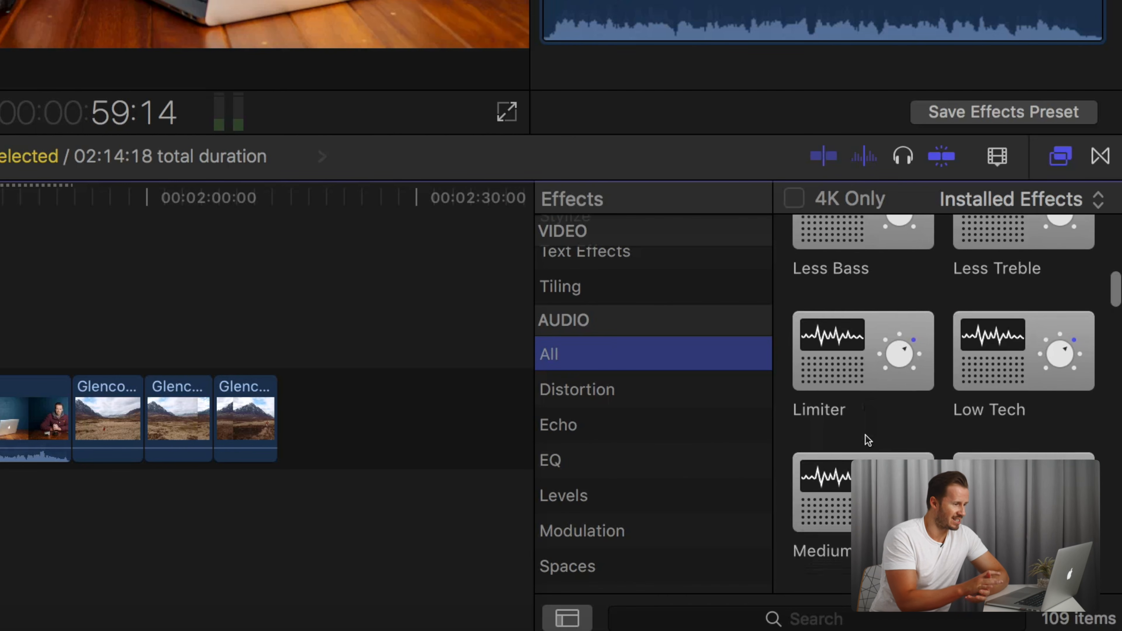
scroll(866, 435, "down", 10)
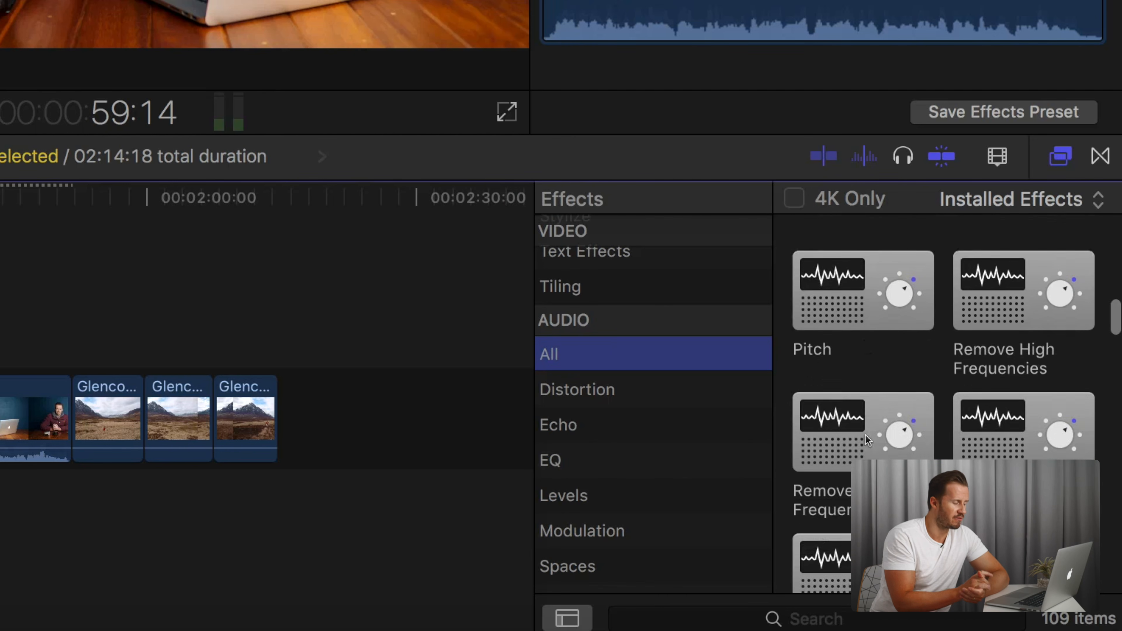
scroll(865, 435, "down", 9)
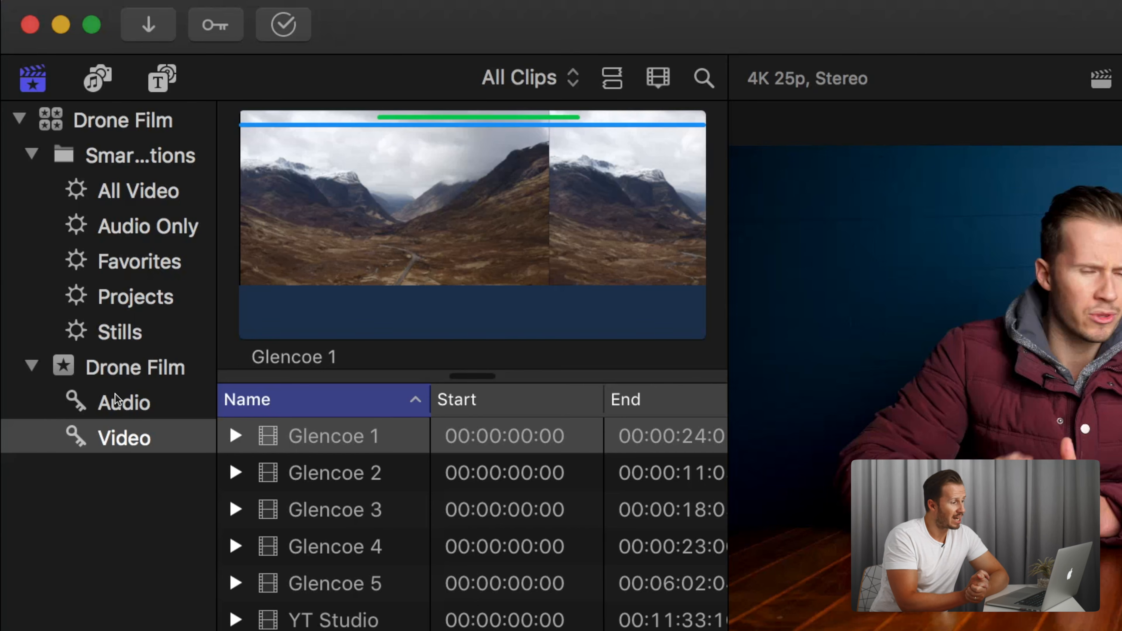
Add the Keys To The Kingdom music track from the Audio collection beneath the start of the Part 1 timeline.
left_click(120, 398)
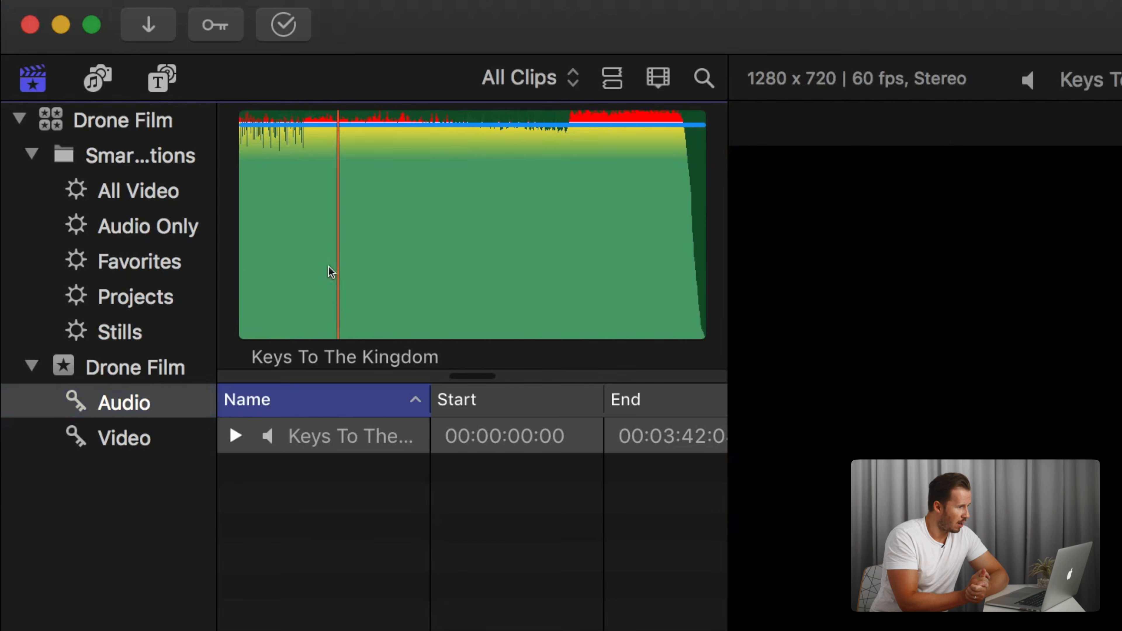
left_click(332, 268)
left_click(86, 380)
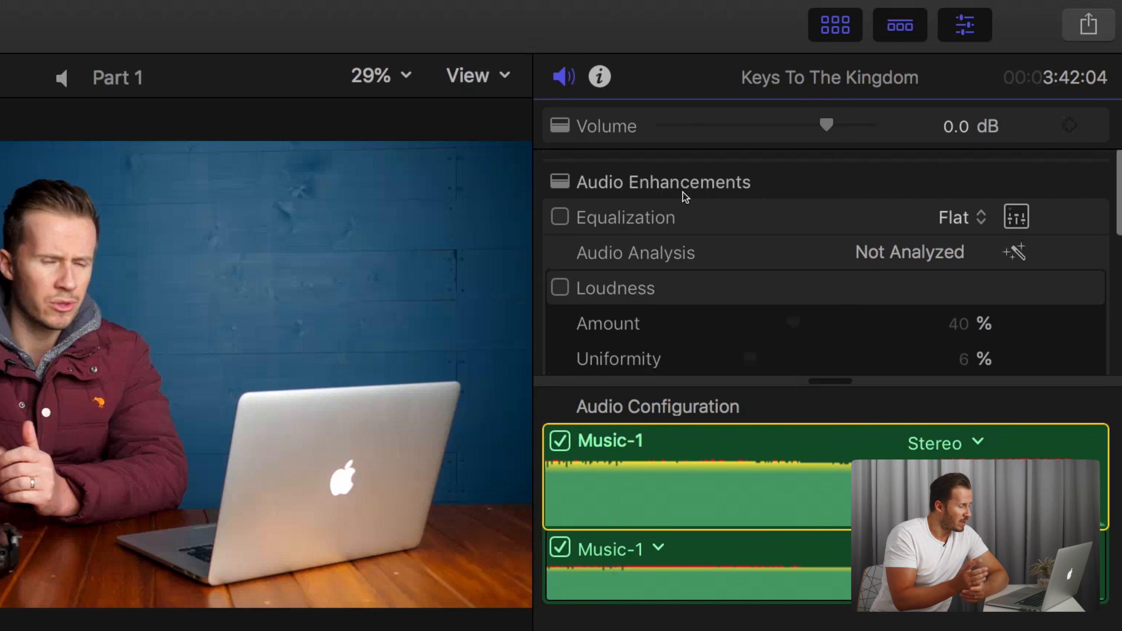
mouse_move(825, 125)
left_mouse_down()
mouse_move(783, 125)
mouse_move(822, 117)
left_mouse_up()
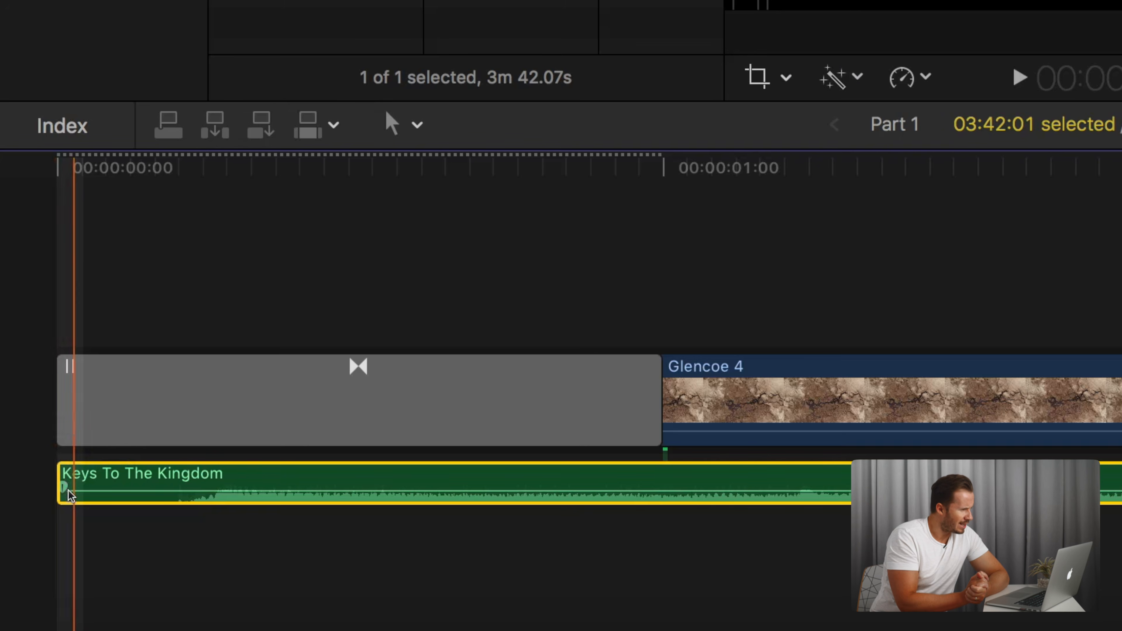
Add a fade-in of about 0.6 seconds to the start of Keys To The Kingdom and set its curve to -3dB.
mouse_move(90, 477)
left_mouse_down()
mouse_move(93, 463)
mouse_move(101, 477)
left_mouse_up()
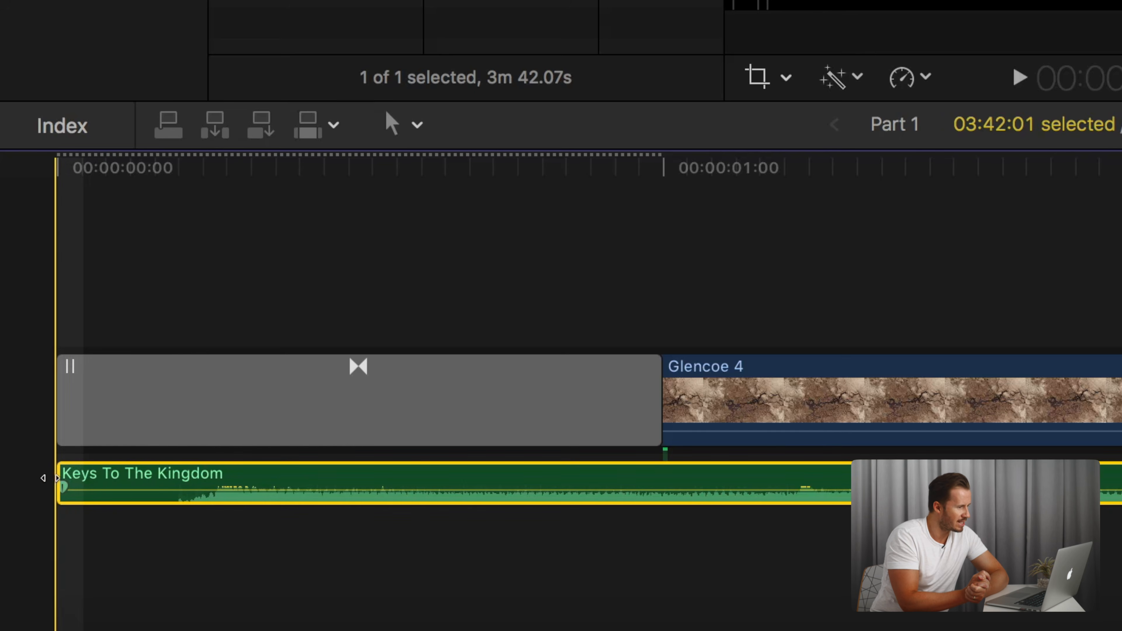
left_click_drag(129, 462, 390, 457)
left_click_drag(177, 487, 408, 475)
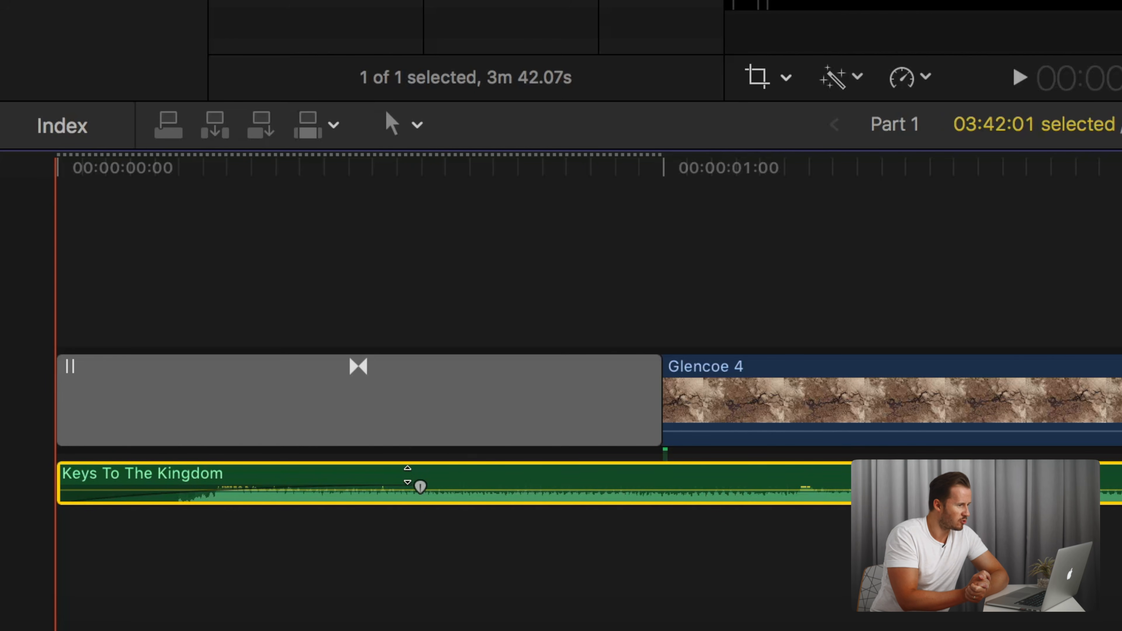
right_click(419, 487)
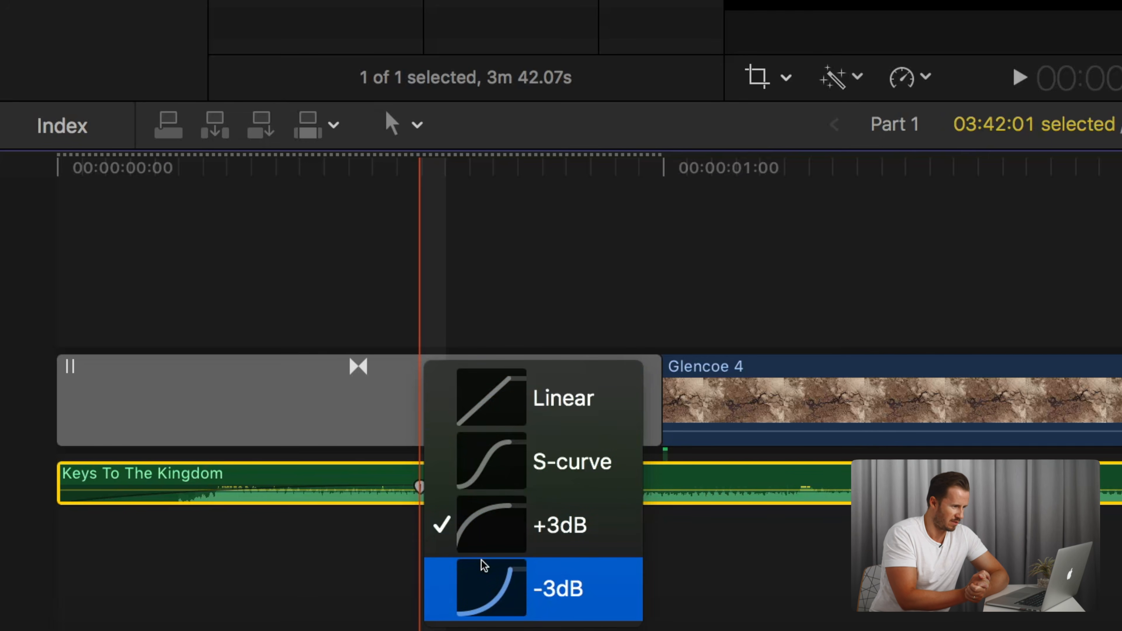
left_click(484, 566)
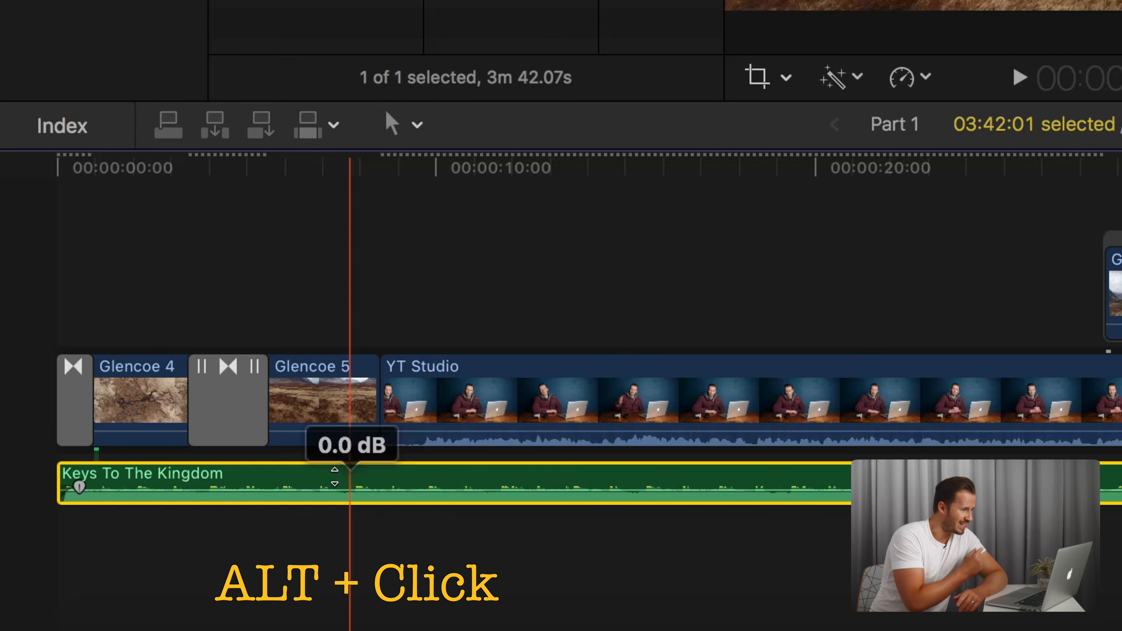
Add two volume keyframes to the music around the Glencoe 5 to YT Studio cut, lower the level after them to -17 dB, and play it back.
left_click(347, 489, "alt")
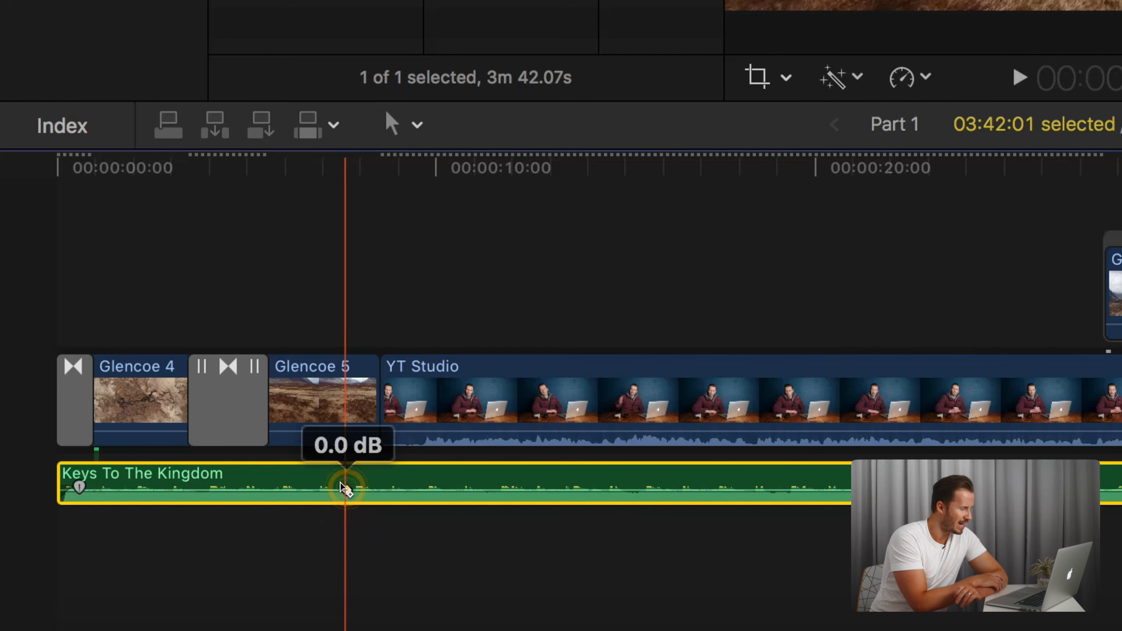
left_click(398, 490, "alt")
left_click_drag(427, 490, 426, 495)
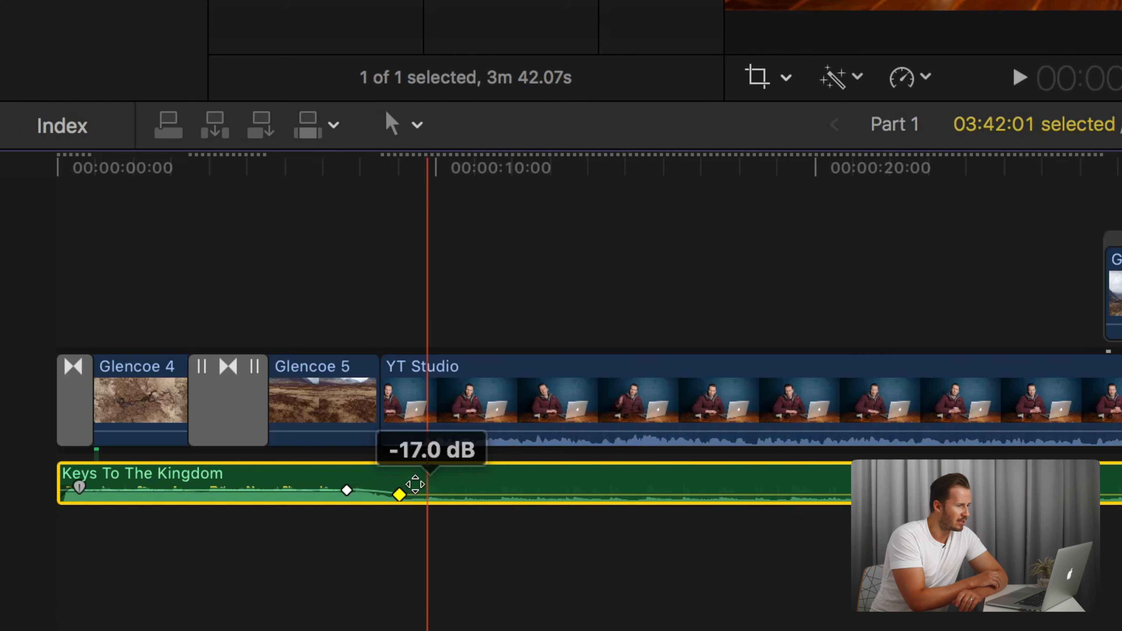
key("space")
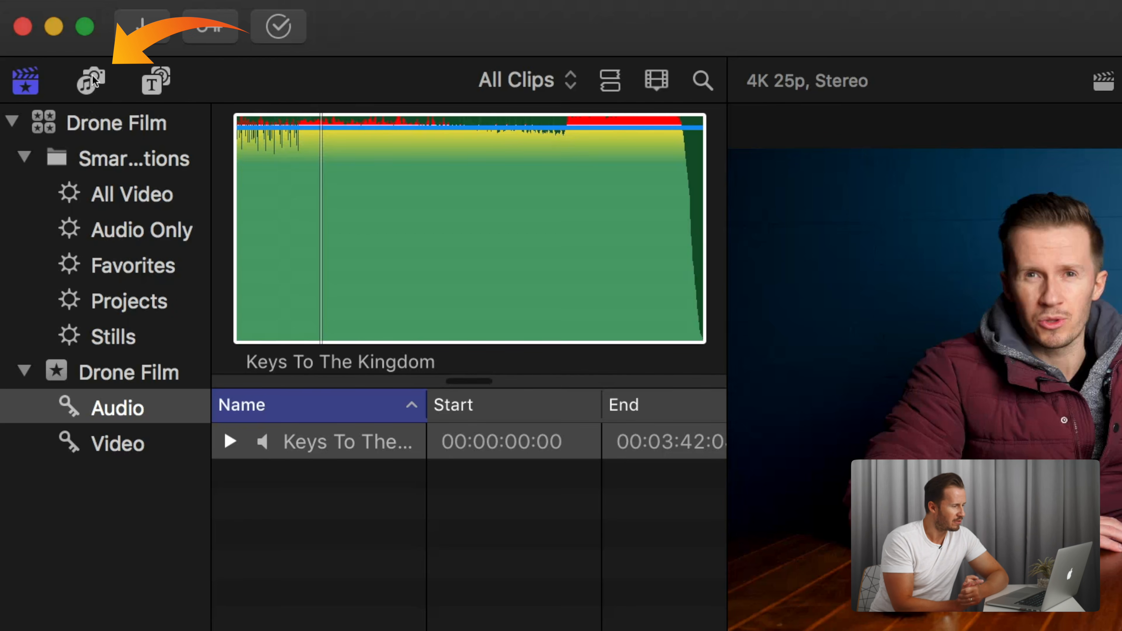
Browse the built-in sound library's Jingles category, and switch to the Sound Effects folder.
left_click(91, 74)
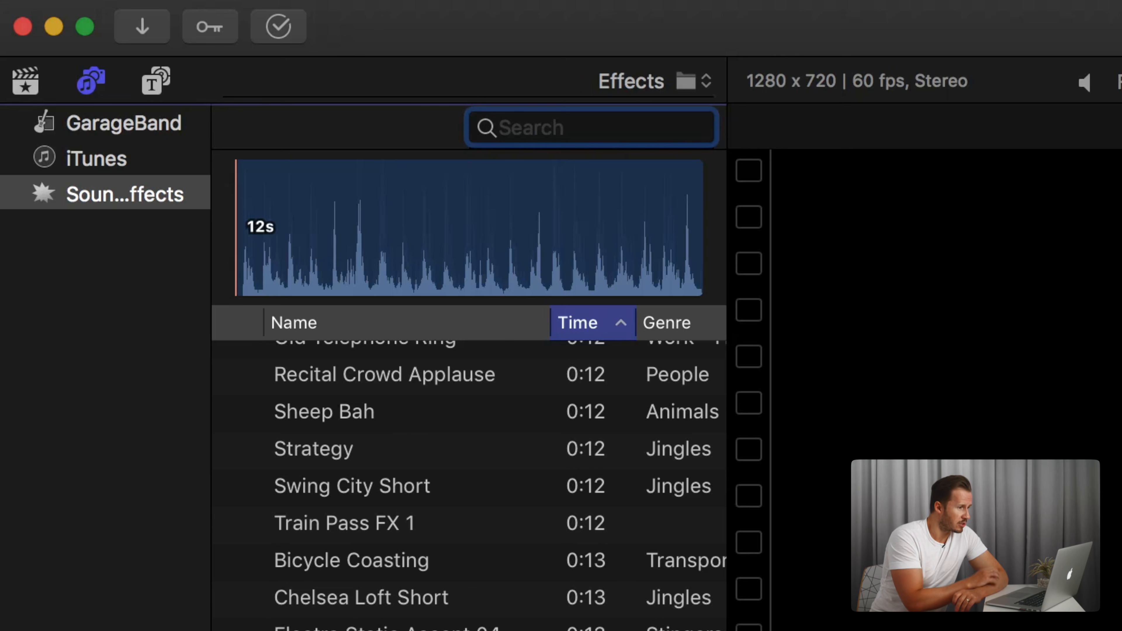
left_click(700, 79)
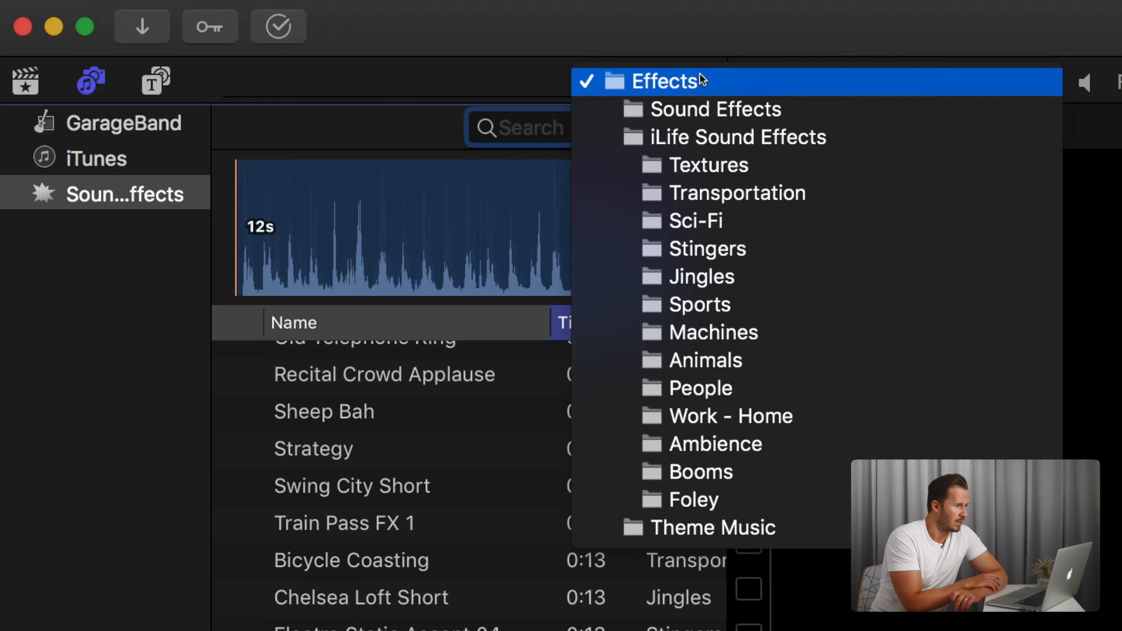
left_click(707, 277)
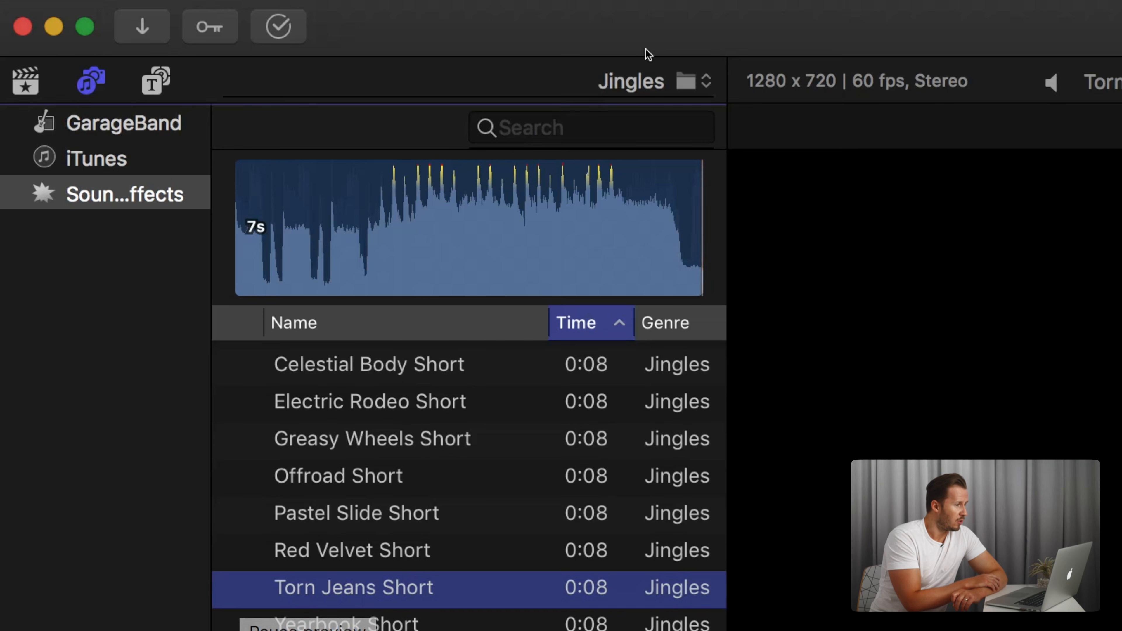
left_click(656, 77)
scroll(656, 77, "up", 1)
scroll(656, 77, "up", 3)
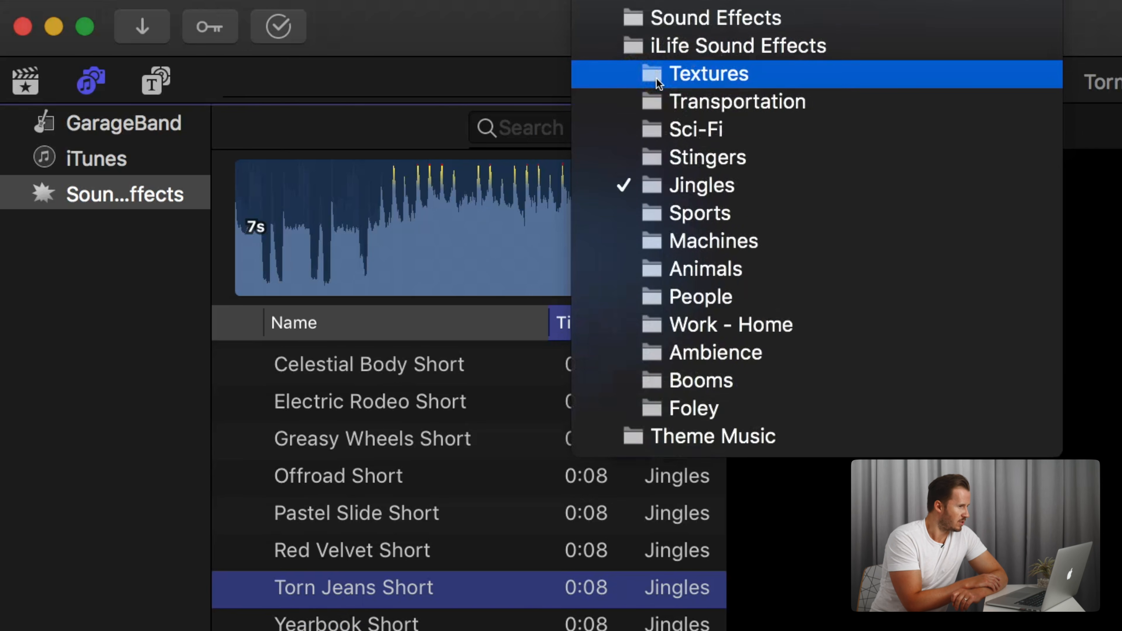
left_click(711, 16)
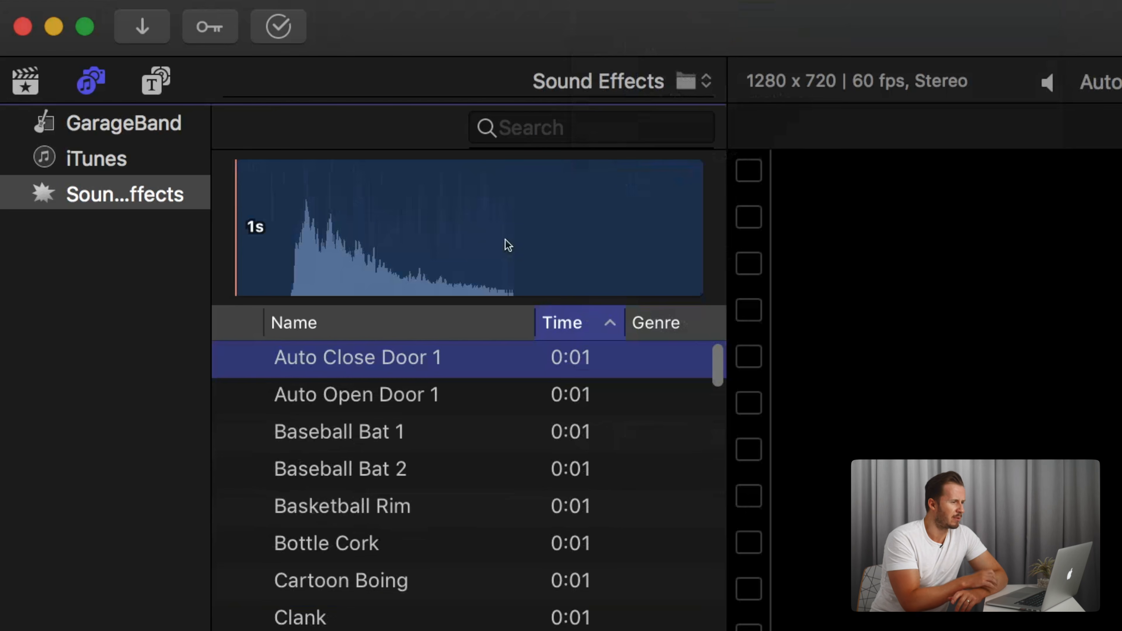
Preview the Bottle Cork sound effect, and show all installed titles in the Titles collection.
left_click(238, 545)
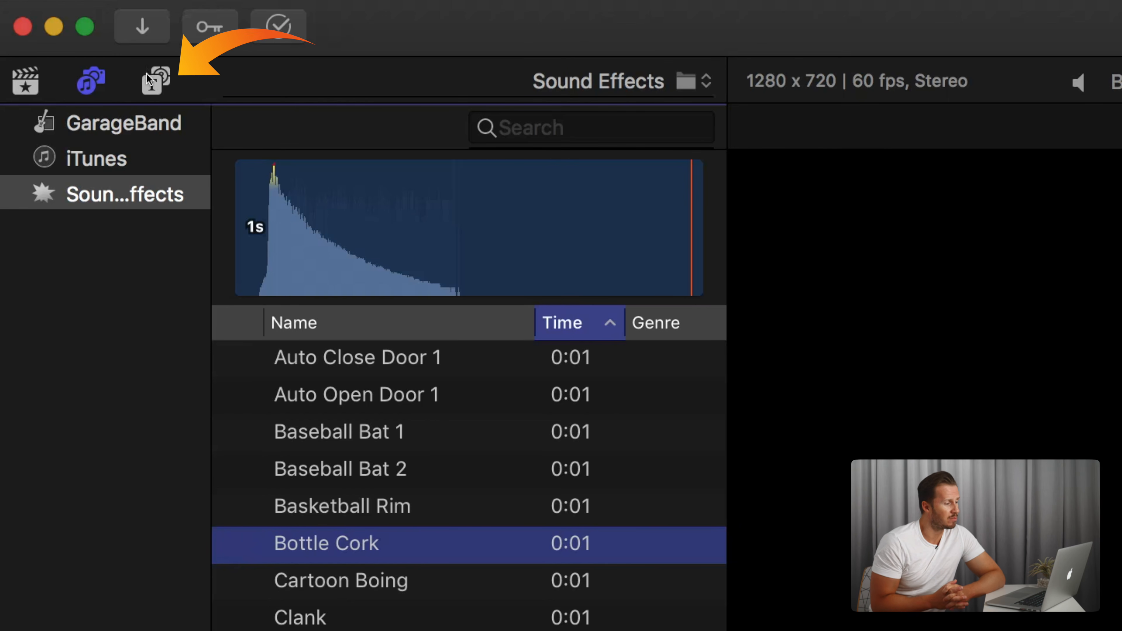
left_click(146, 73)
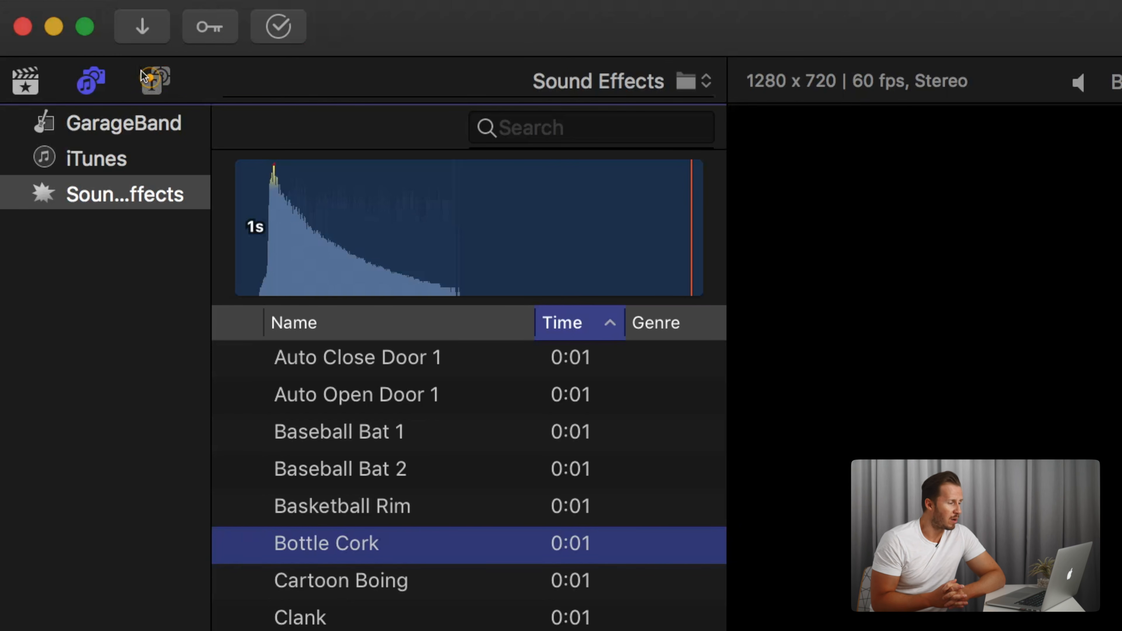
scroll(113, 265, "up", 3)
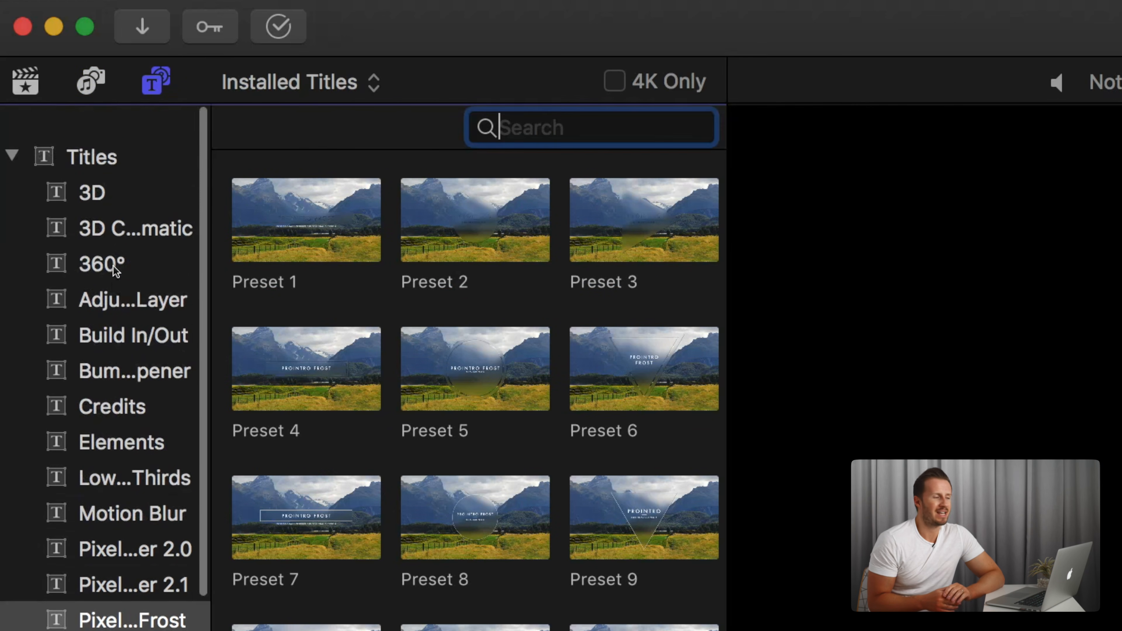
left_click(90, 122)
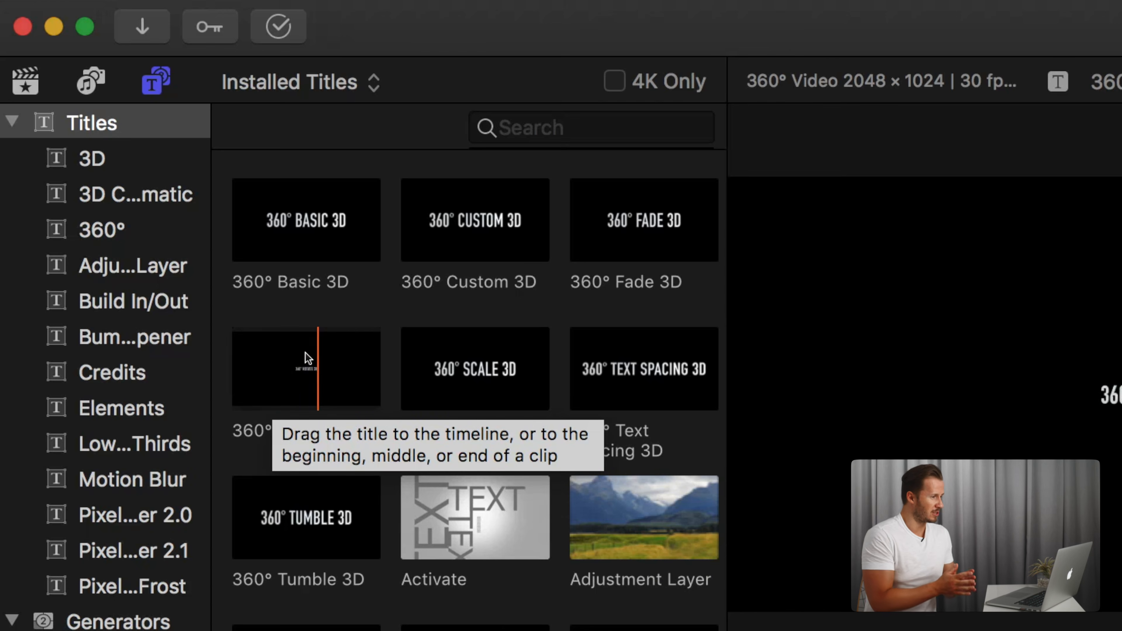
Add the 360° Rotate 3D title above Glencoe 4 and trim its end to match the end of that clip.
left_click(268, 361)
left_click_drag(318, 473, 187, 469)
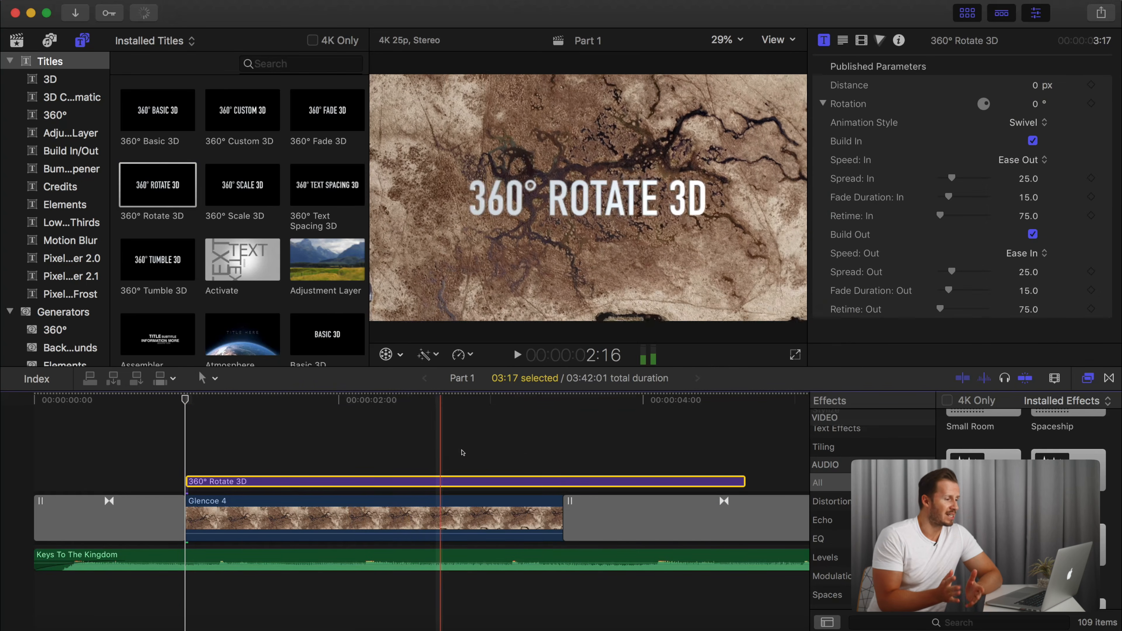
left_click_drag(745, 481, 481, 474)
left_click(352, 428)
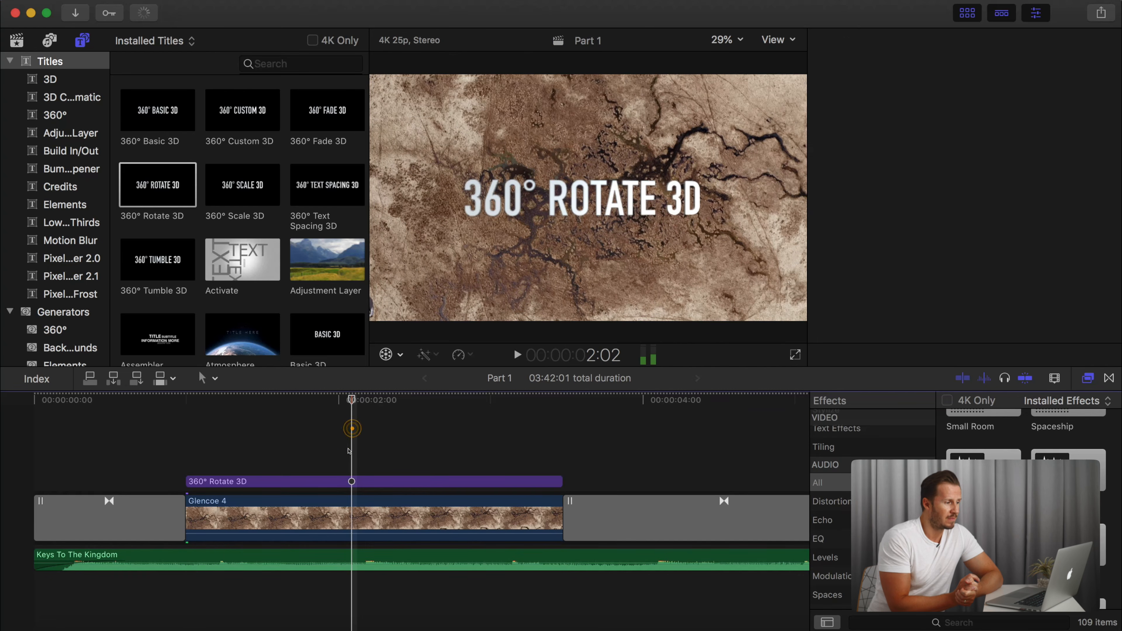
Replace the text of the 360° Rotate 3D title with DRONE FILM.
left_click(350, 481)
scroll(866, 128, "down", 3)
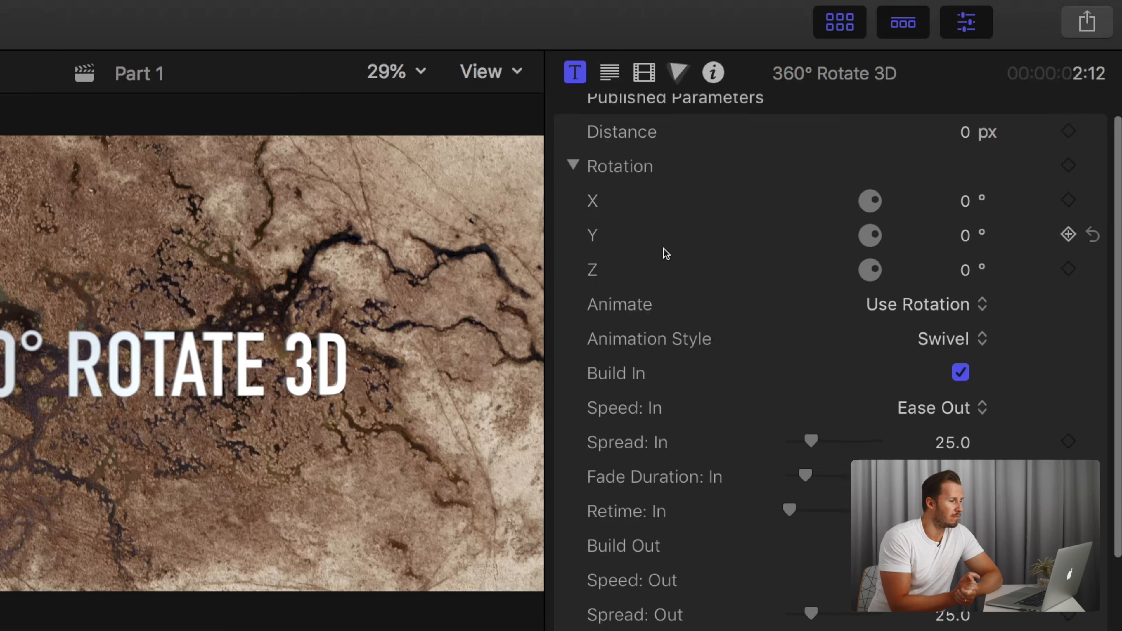
left_click(842, 40)
triple_click(914, 111)
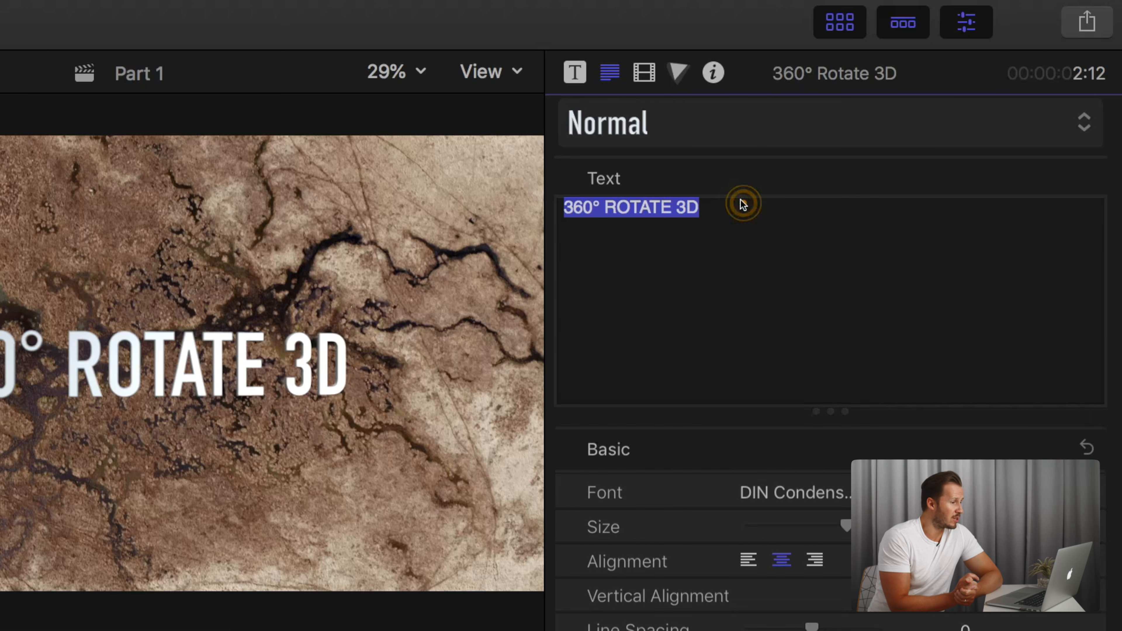
type("DRONE FILM")
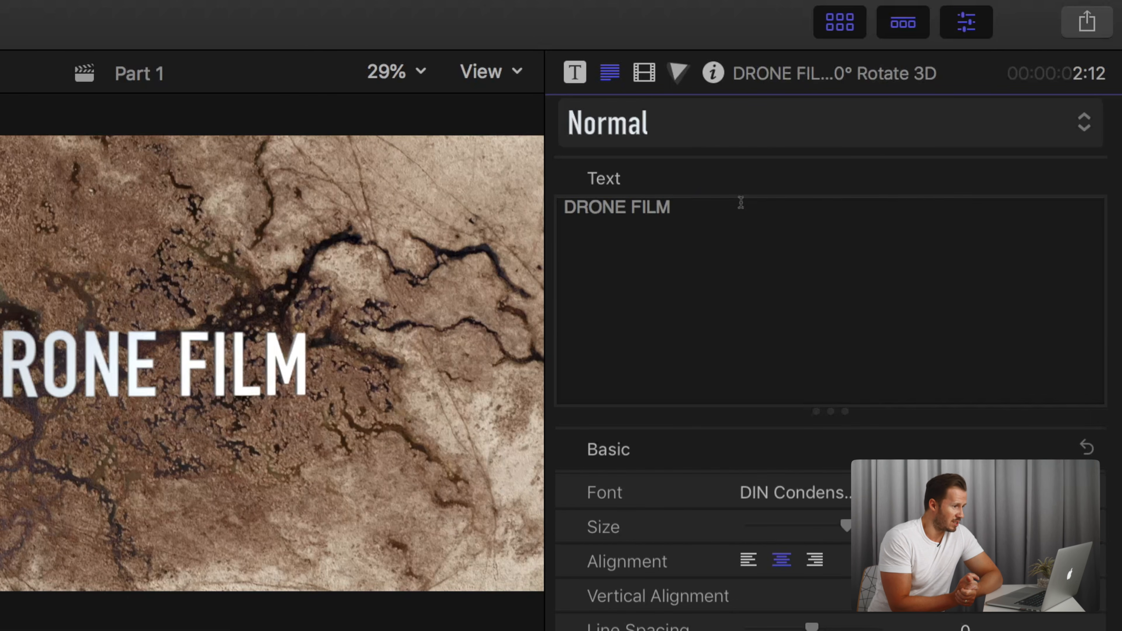
Set the DRONE FILM title's font to Didot and its size to 204.
scroll(734, 476, "down", 6)
left_click(862, 239)
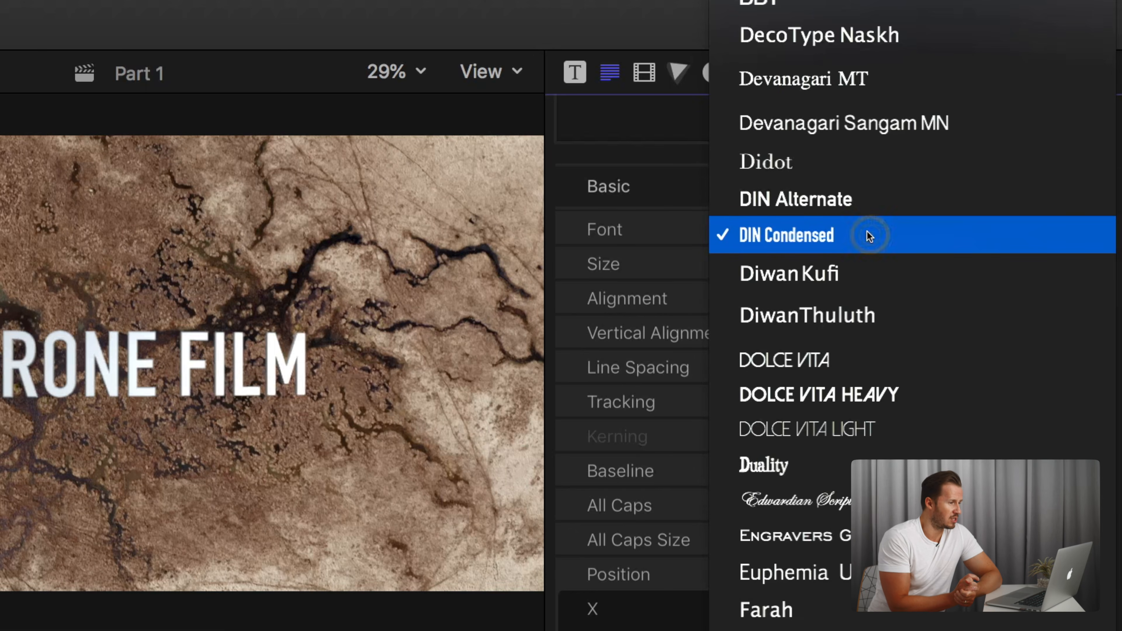
left_click(840, 174)
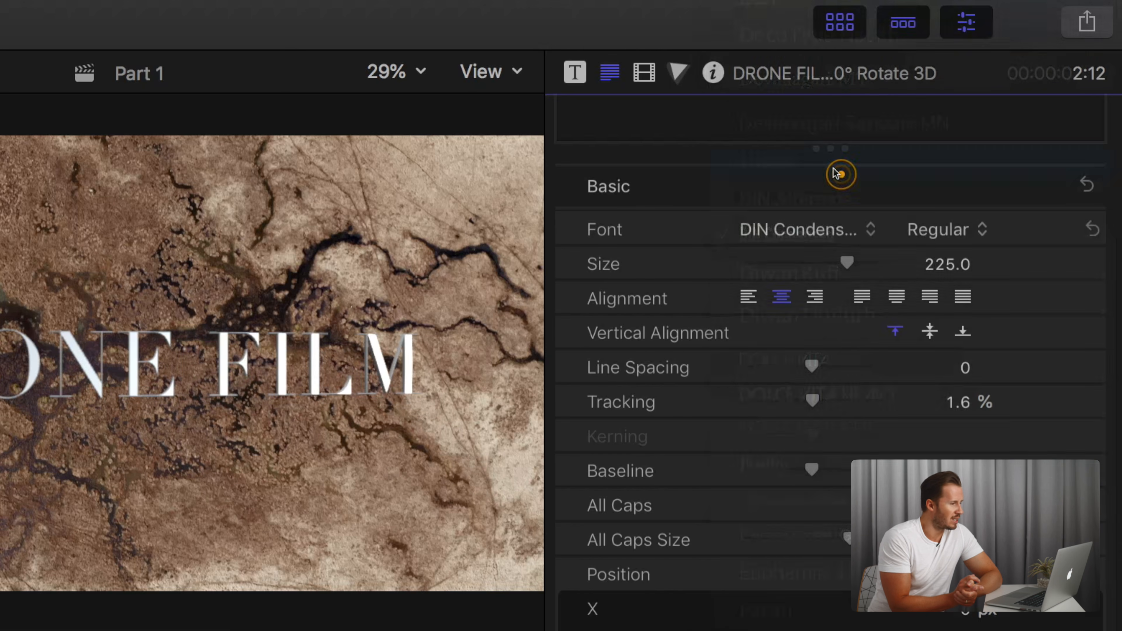
mouse_move(823, 261)
left_mouse_down()
mouse_move(803, 259)
mouse_move(837, 262)
left_mouse_up()
left_click(114, 376)
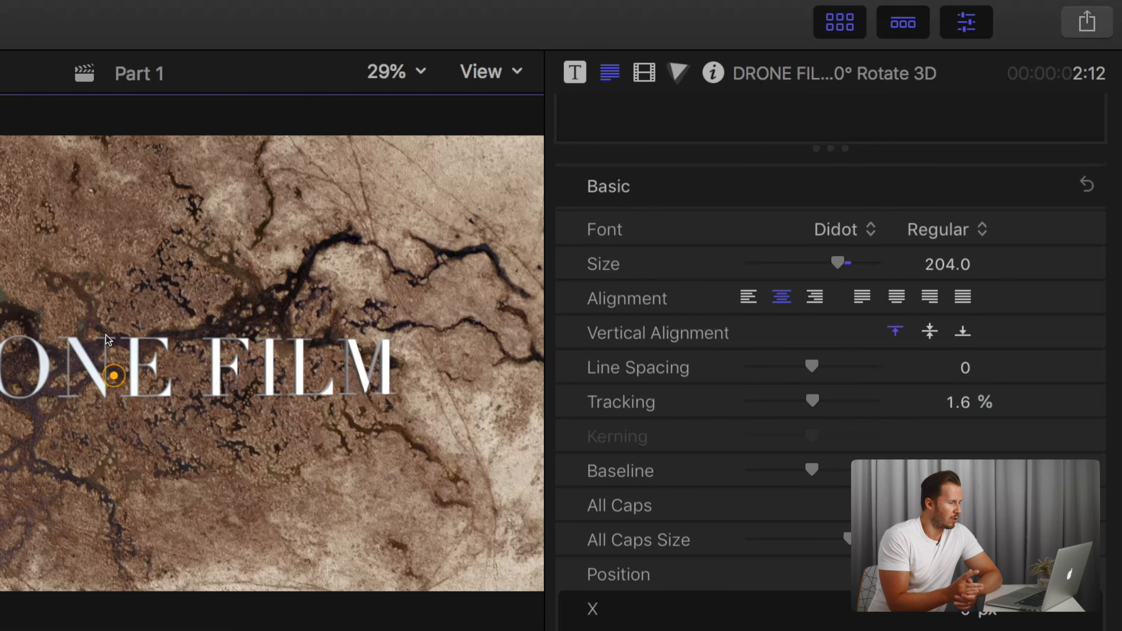
Replace the title above Glencoe 4 with the Custom title, and set its DRONE FILM text to enlarged bold Dolce Vita Heavy.
scroll(764, 331, "down", 15)
key("space")
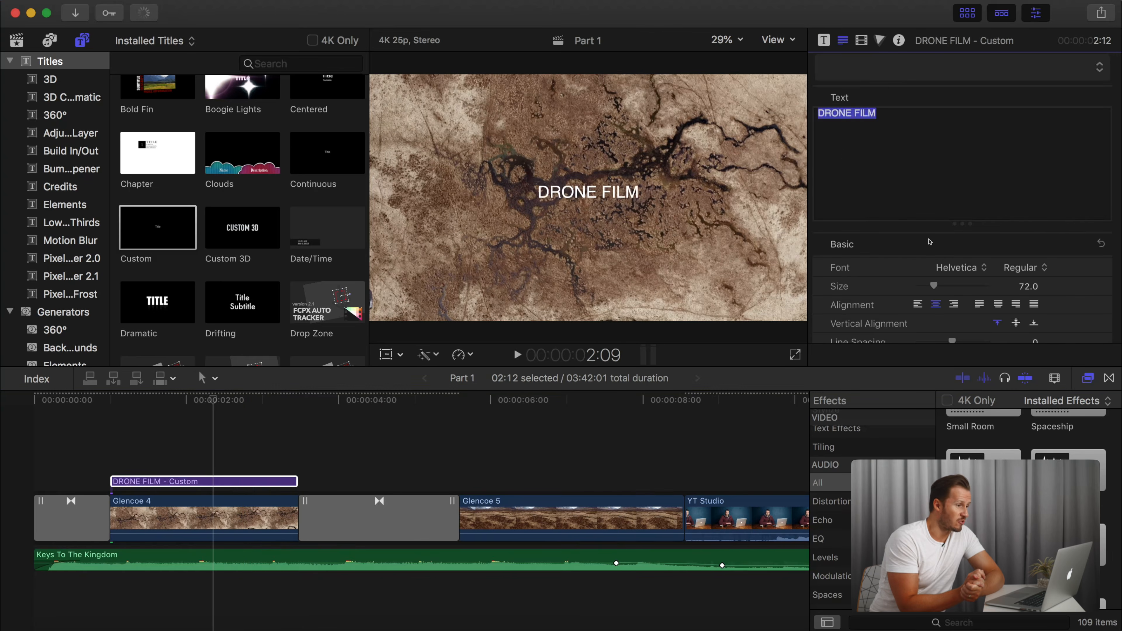
left_click(1016, 267)
left_click(972, 169)
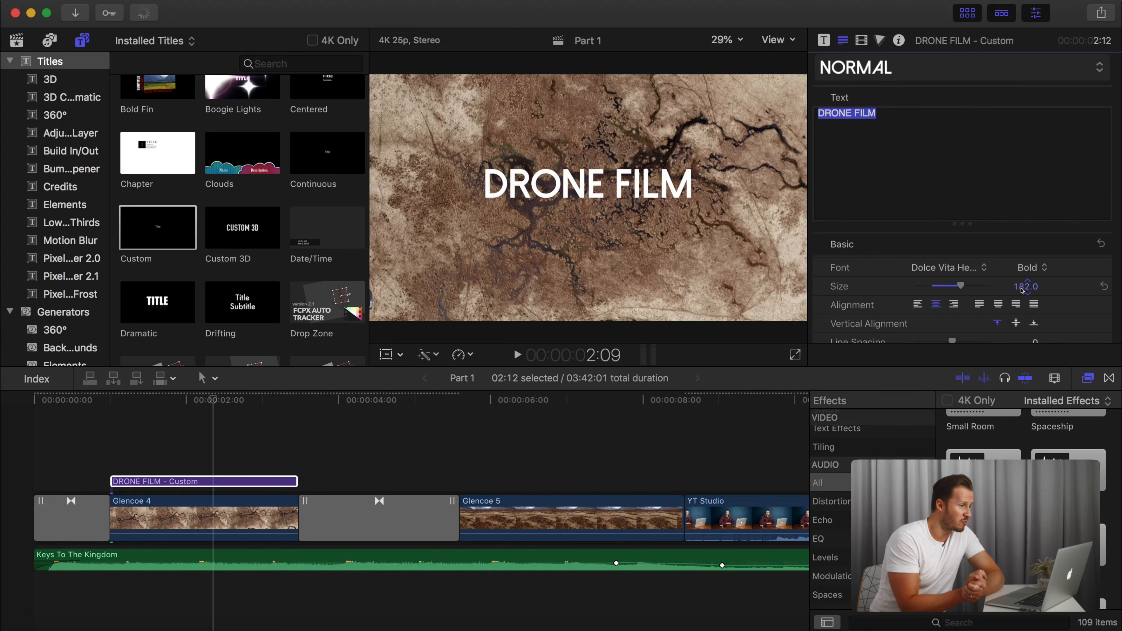
Enable a black drop shadow on the DRONE FILM title with blur 4.27 and distance 20, and play it back.
scroll(927, 315, "down", 10)
key("space")
key("space")
Apply Cross Dissolve to both ends of the DRONE FILM title, shorten them to 12 and 11 frames, and play it back.
left_click(1109, 378)
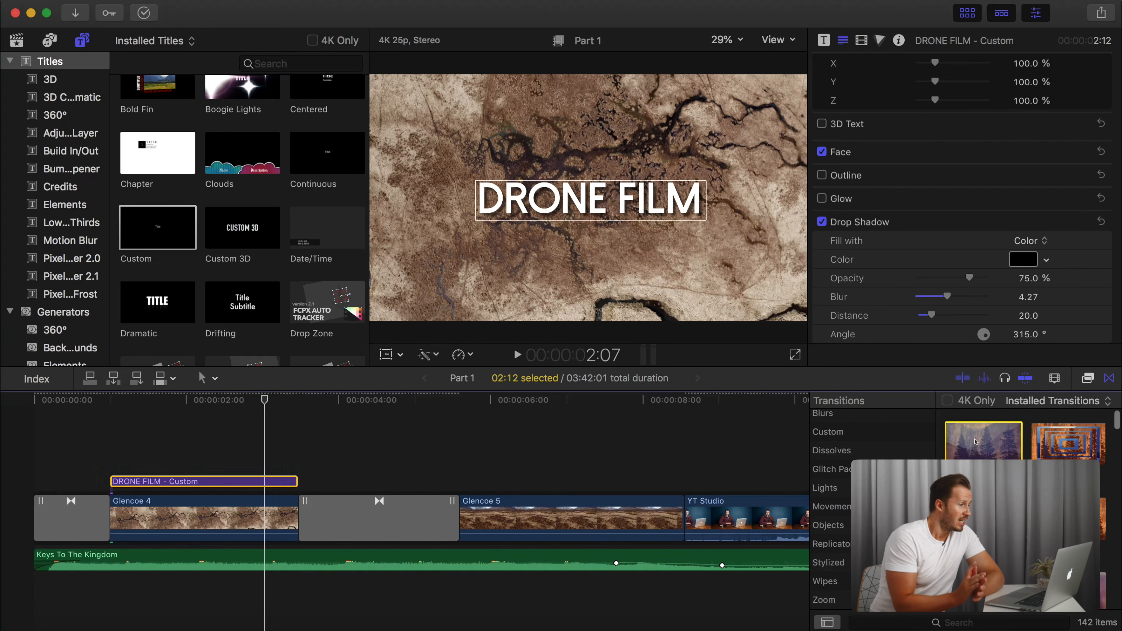
double_click(975, 442)
left_click_drag(183, 459, 129, 454)
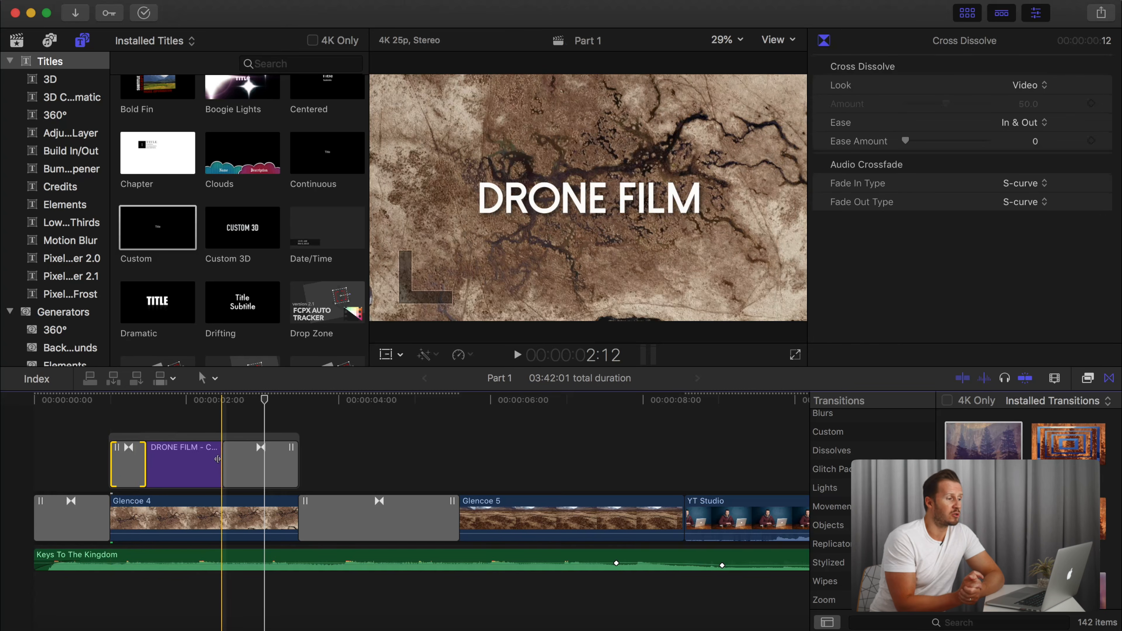
left_click_drag(272, 459, 263, 458)
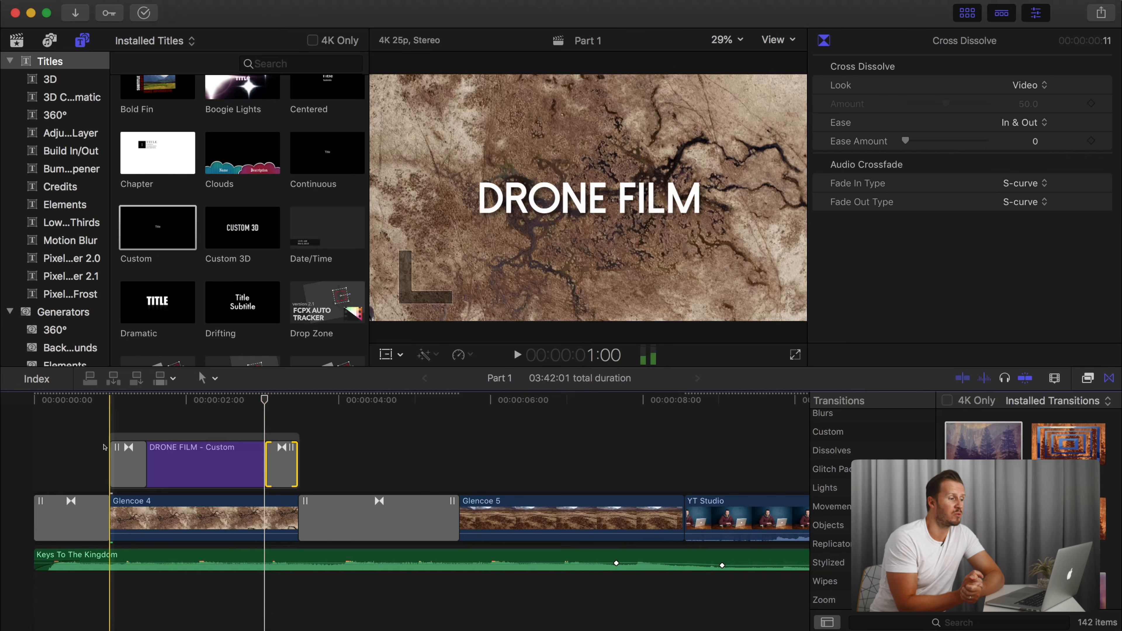
key("space")
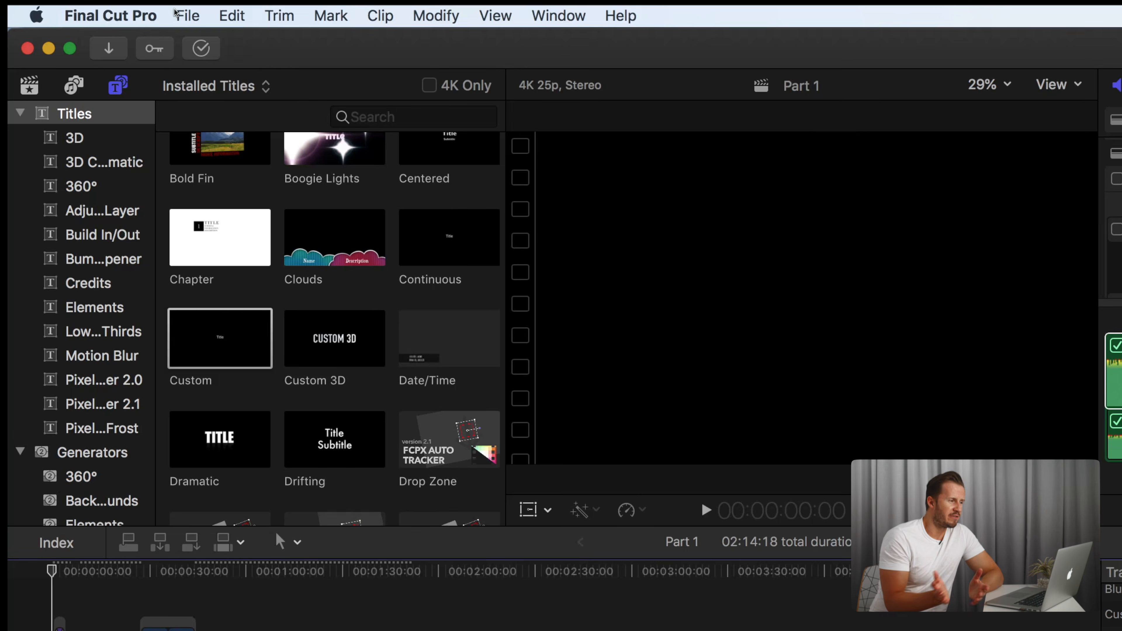
Start sharing the Part 1 project as Apple Devices 4K and show its export settings.
left_click(179, 15)
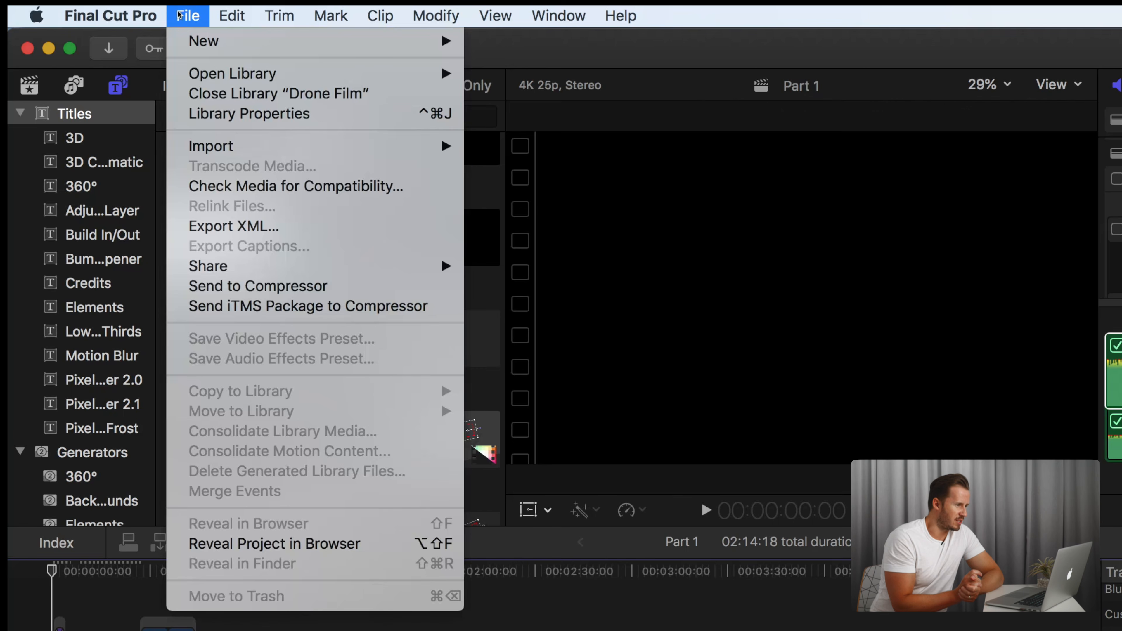
mouse_move(362, 266)
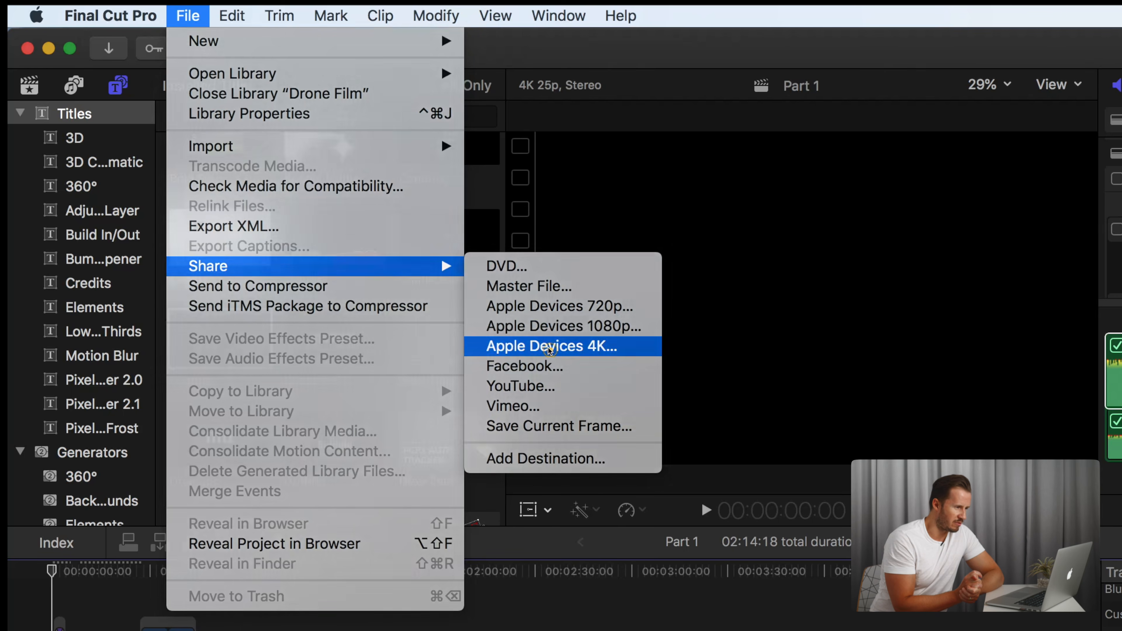
left_click(549, 350)
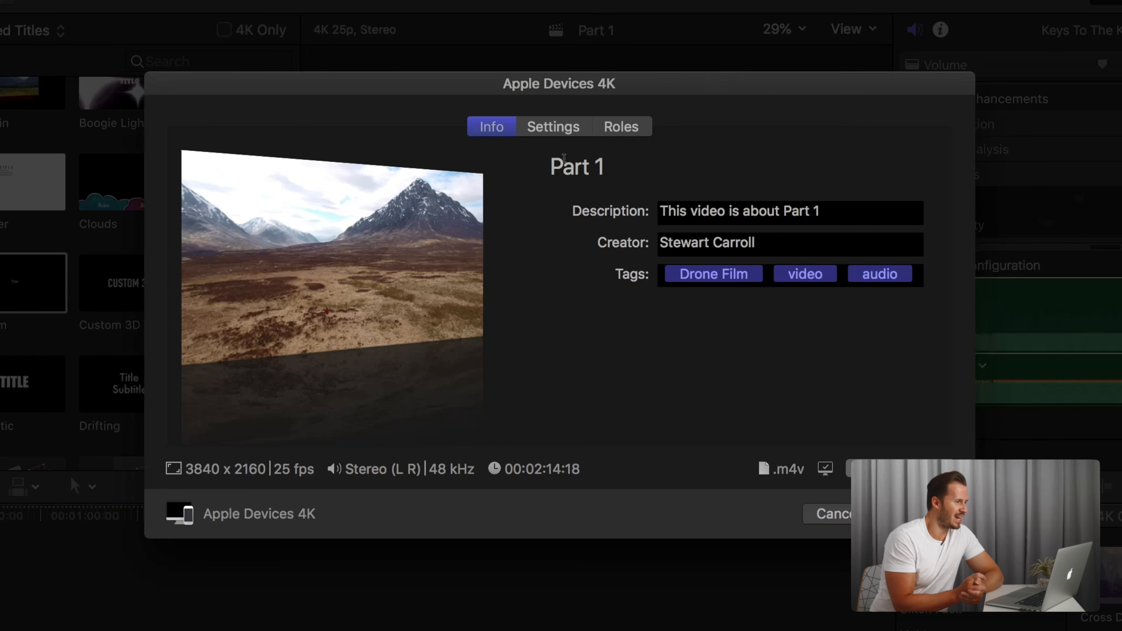
left_click(559, 129)
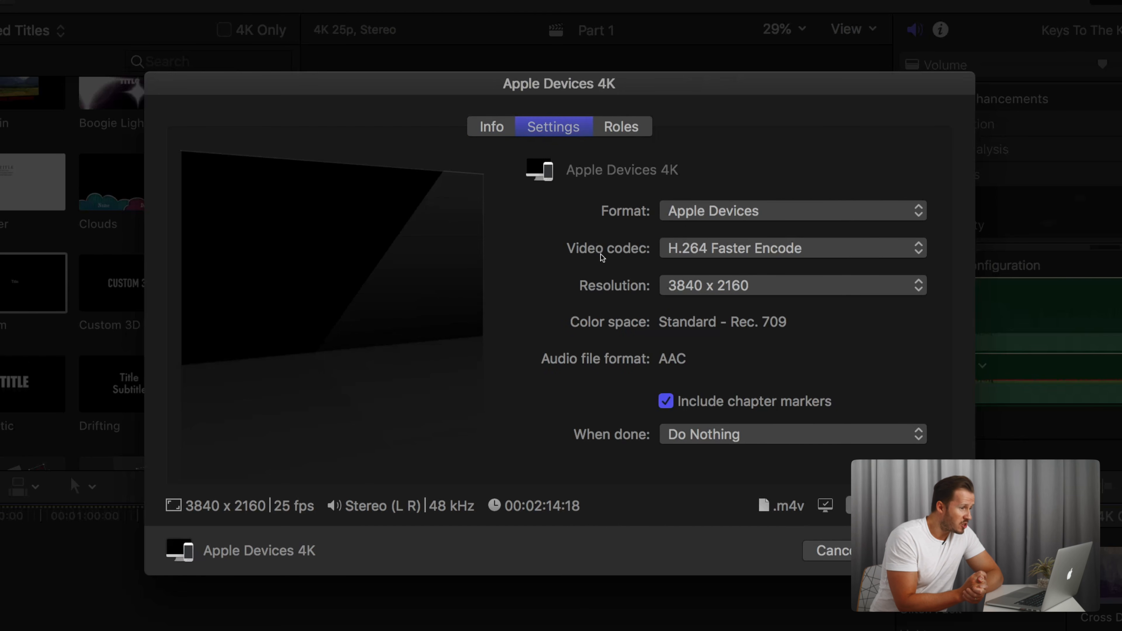
Check the video codec options, keeping H.264 Faster Encode, and choose 3840 x 2160 as the export resolution.
left_click(685, 256)
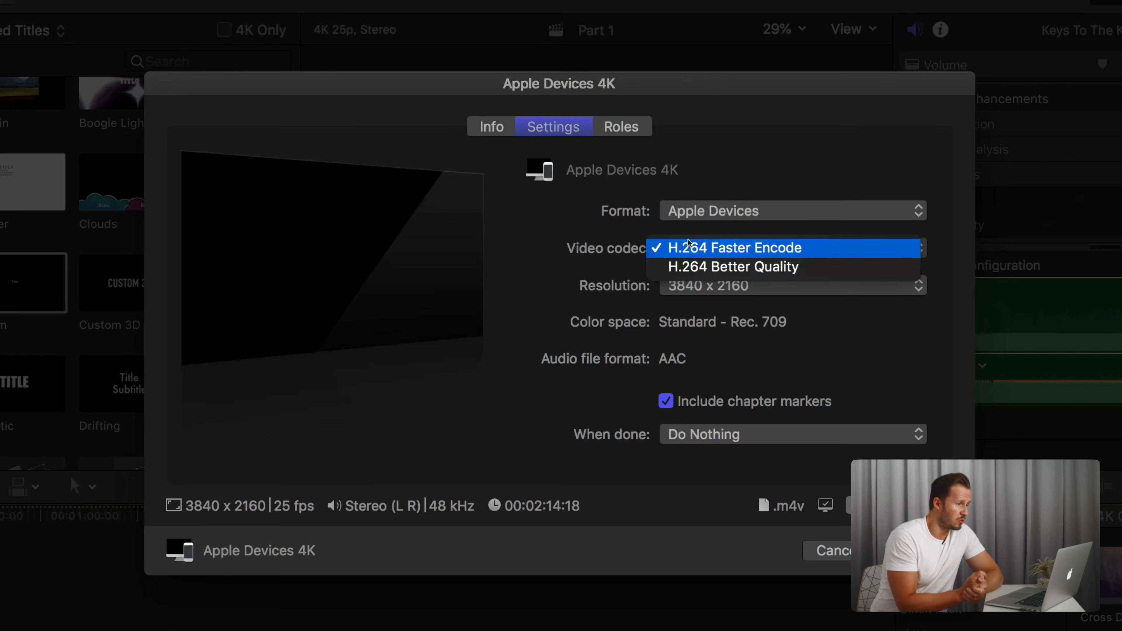
left_click(582, 264)
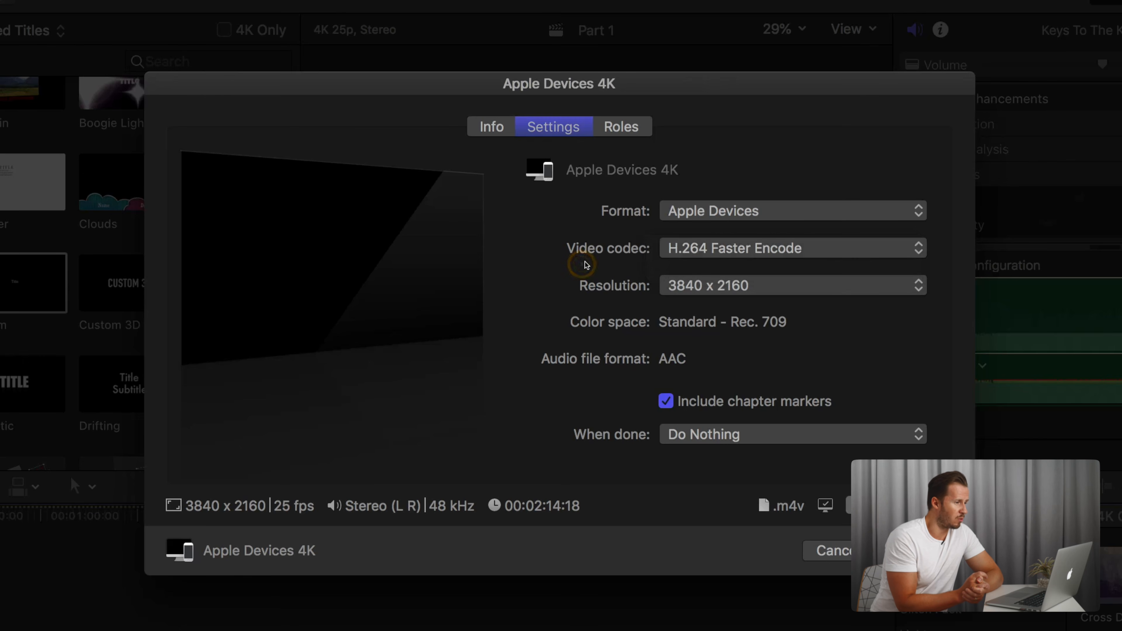
left_click(691, 289)
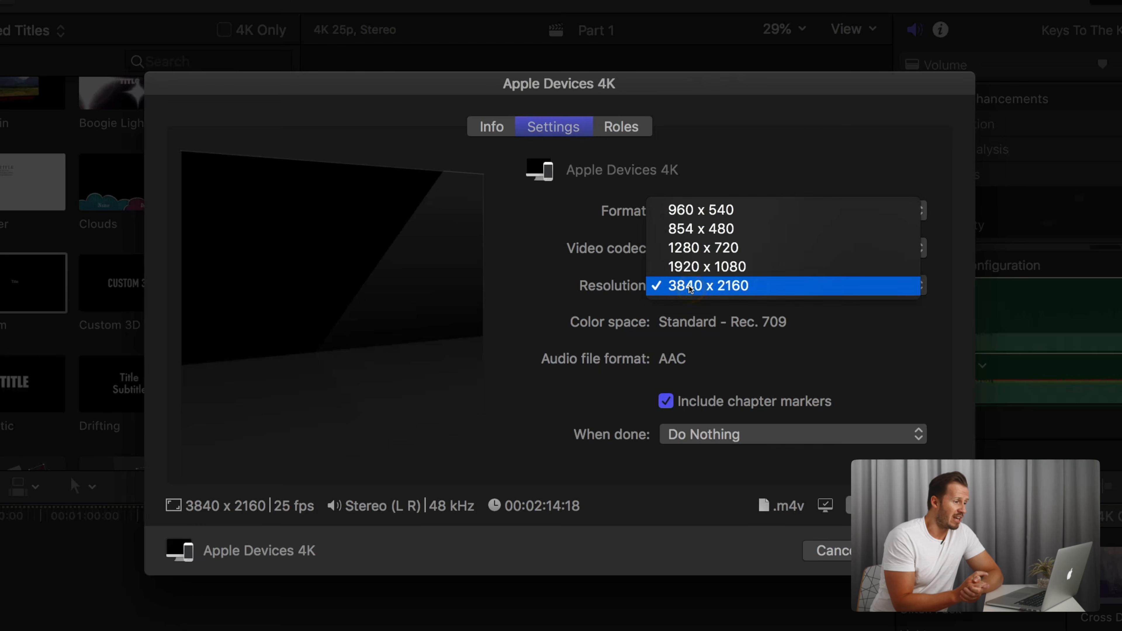
left_click(690, 289)
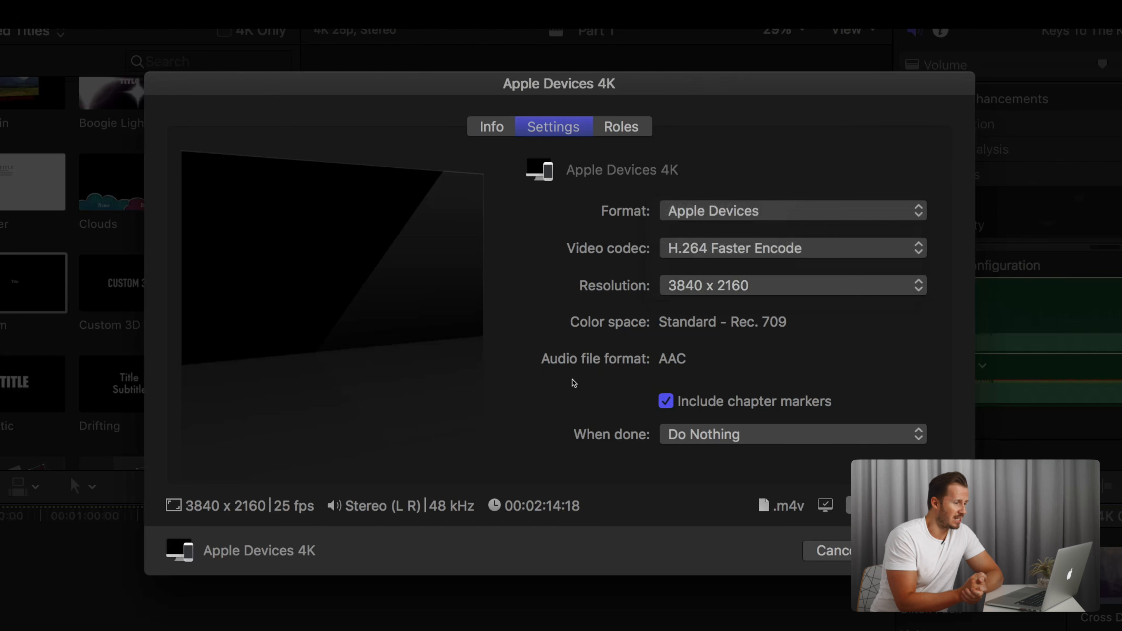